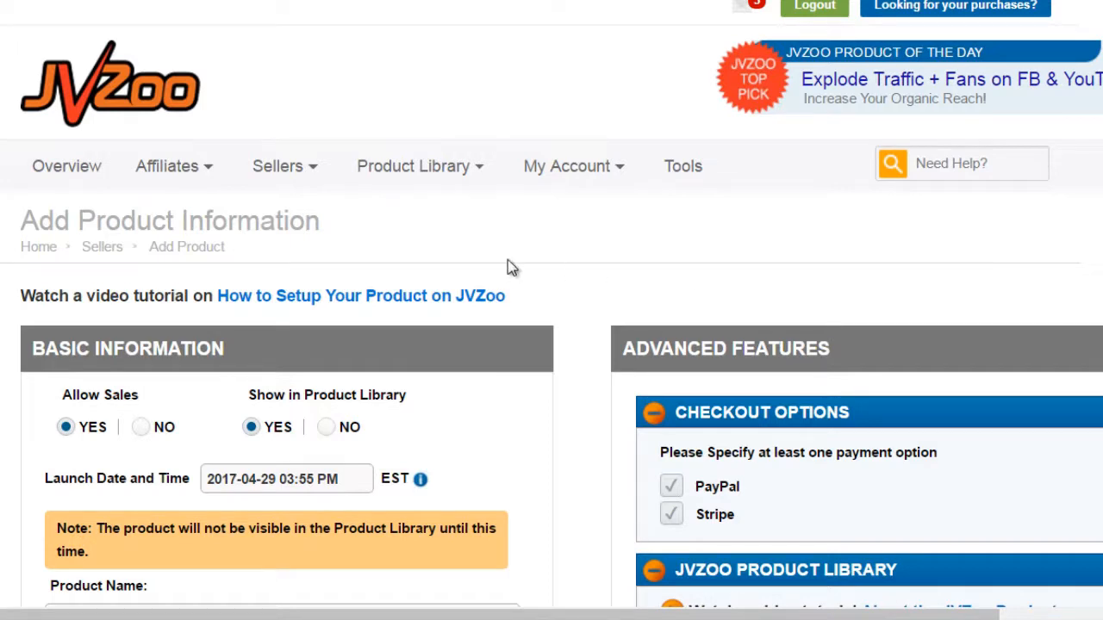
Step: Set Allow Sales to YES in the new product's basic information
scroll(590, 275, "down", 4)
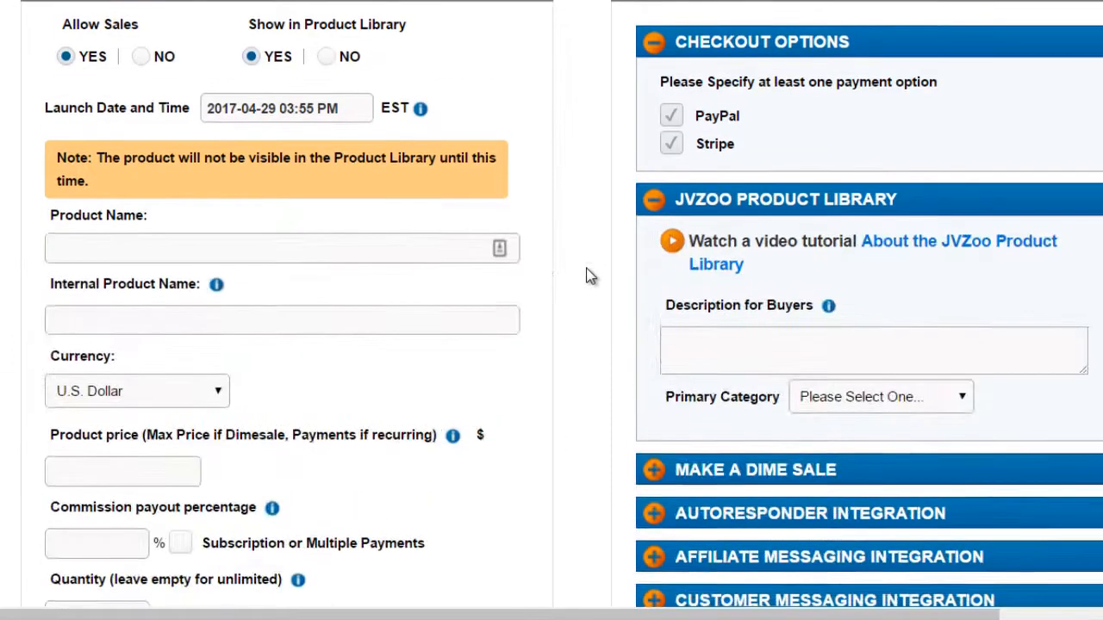
scroll(586, 276, "up", 1)
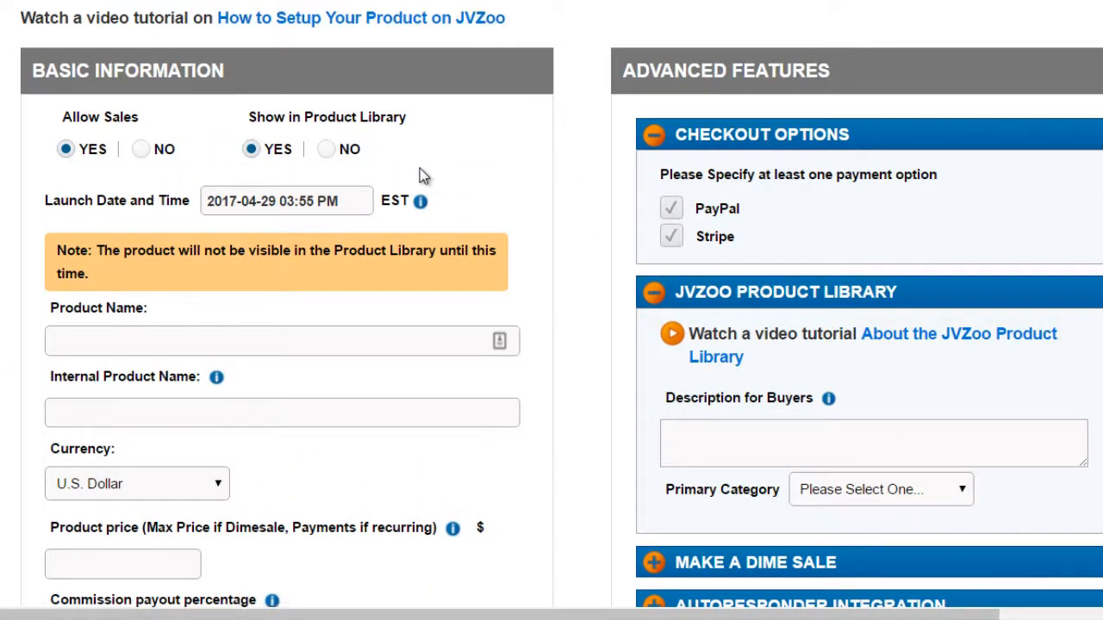
left_click(67, 150)
scroll(552, 173, "down", 1)
scroll(557, 162, "down", 1)
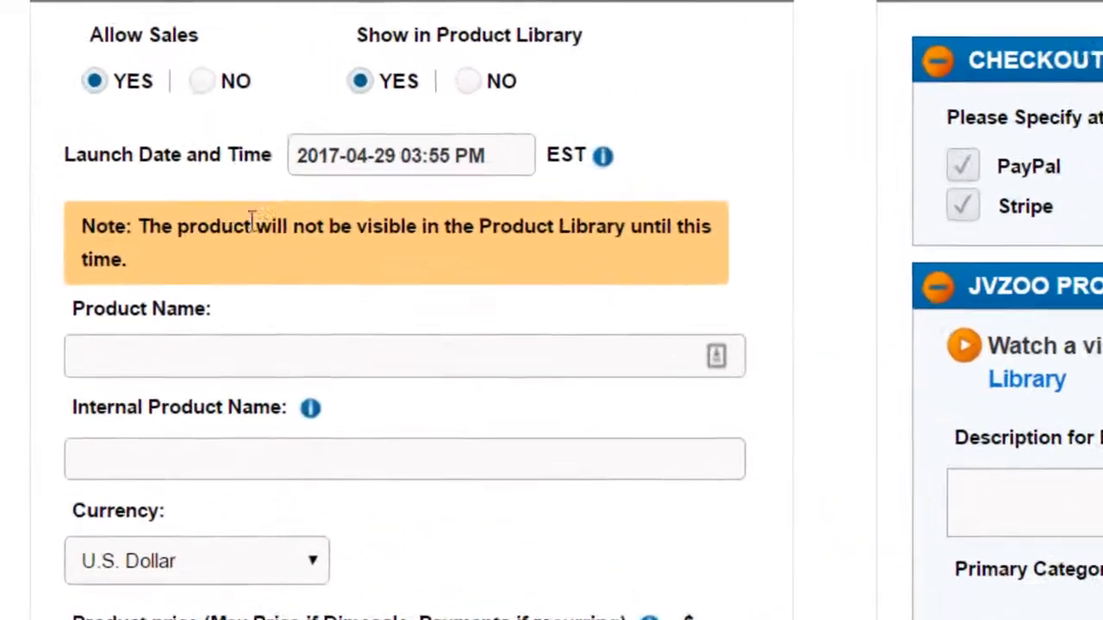
Step: Open the Launch Date and Time calendar to examine the available days and hours, and close it without choosing a date
mouse_move(258, 112)
left_click(449, 205)
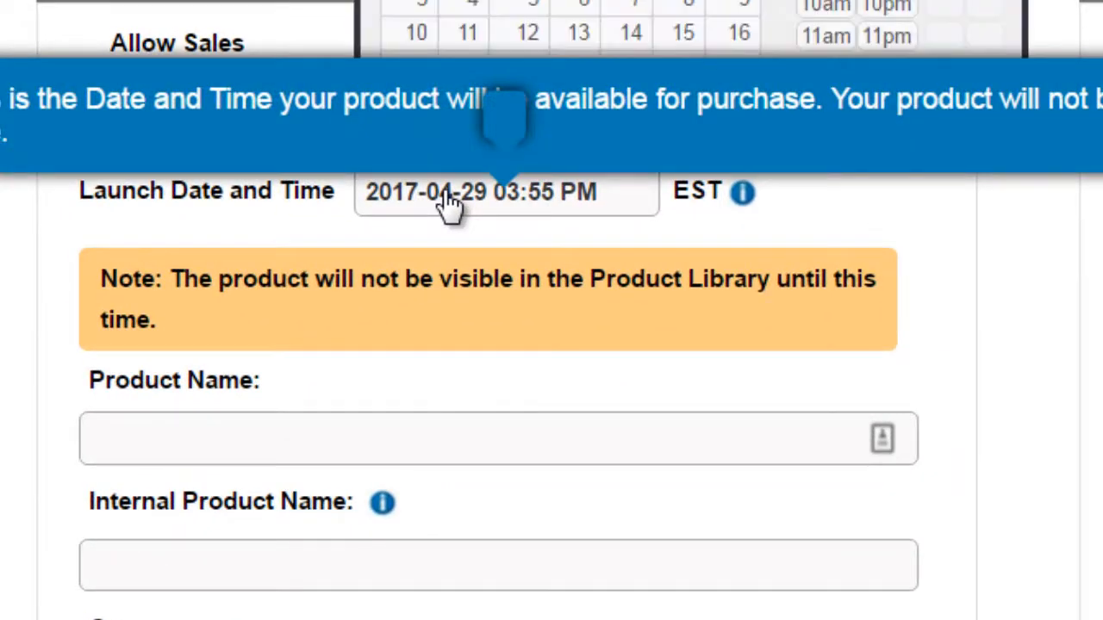
scroll(991, 260, "up", 2)
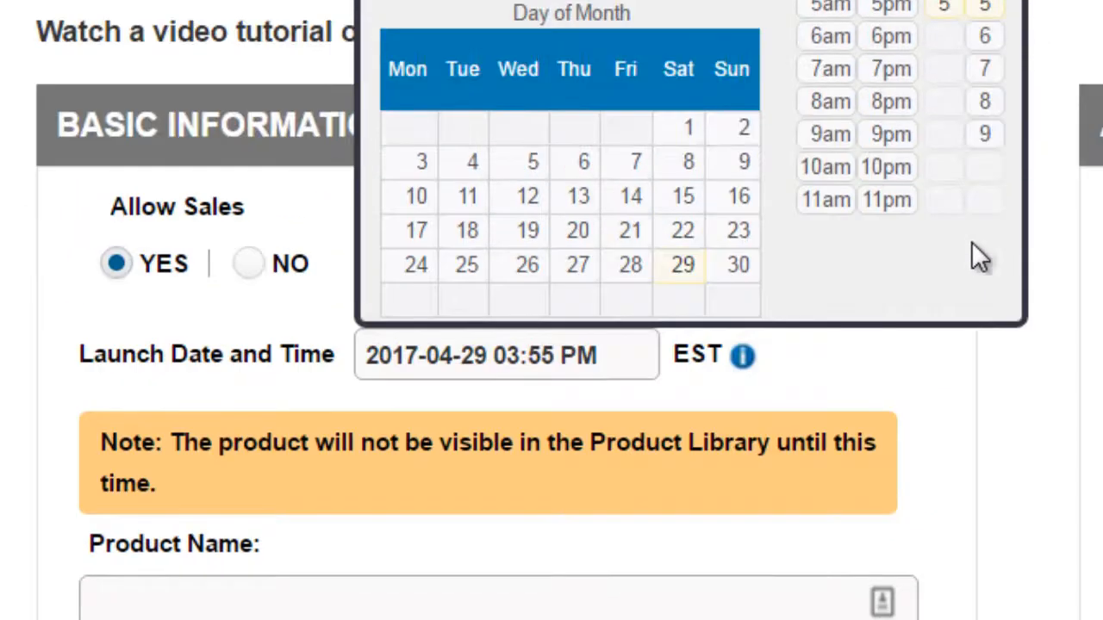
left_click(1002, 450)
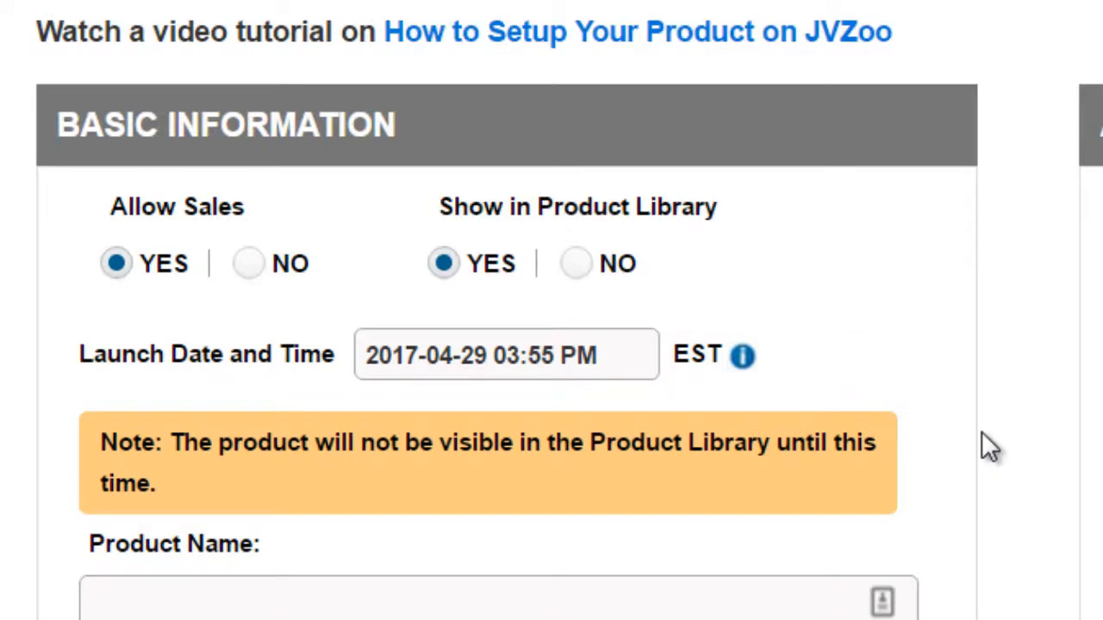
Step: Check the front end offer in the funnel diagram and enter "Software Product Name test" as the product name
scroll(980, 443, "down", 2)
scroll(954, 412, "down", 2)
left_click(613, 262)
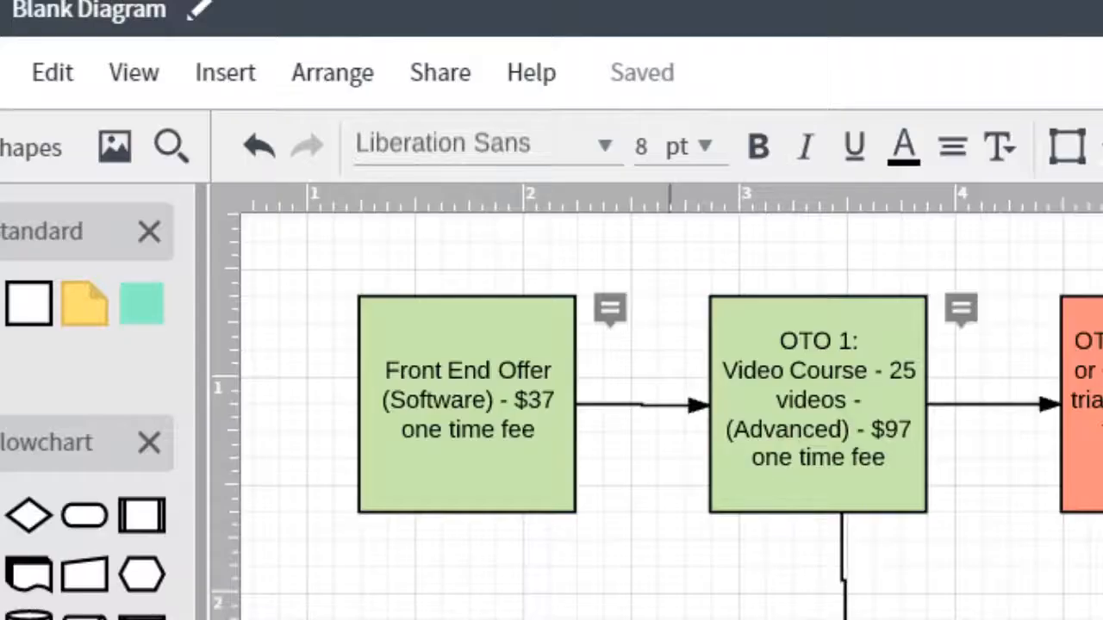
left_click(500, 370)
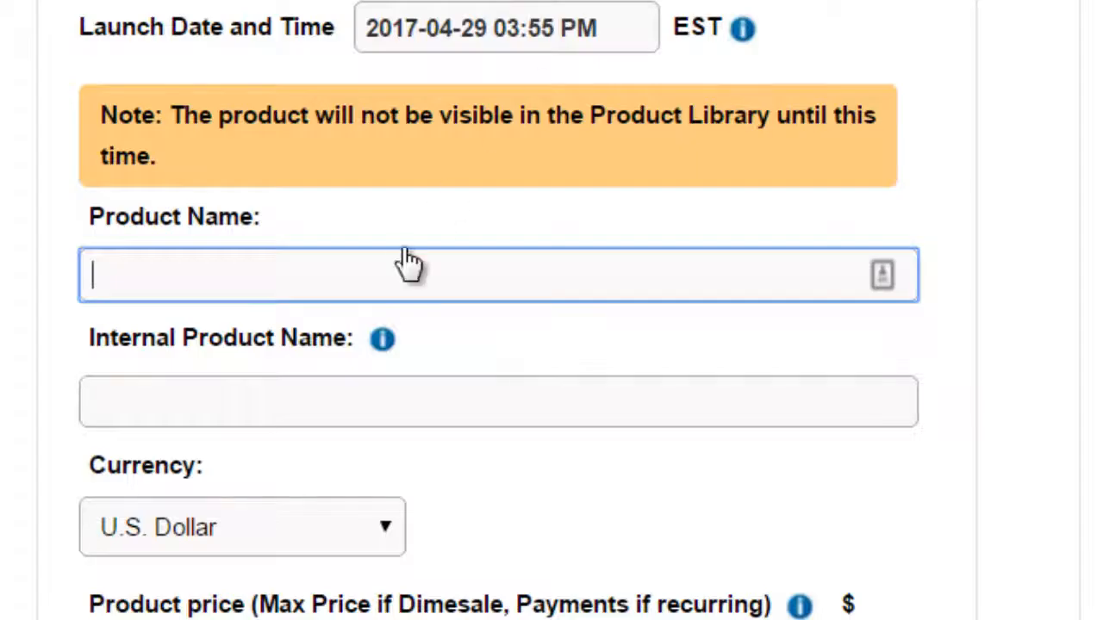
left_click(399, 257)
type("Software Prodct")
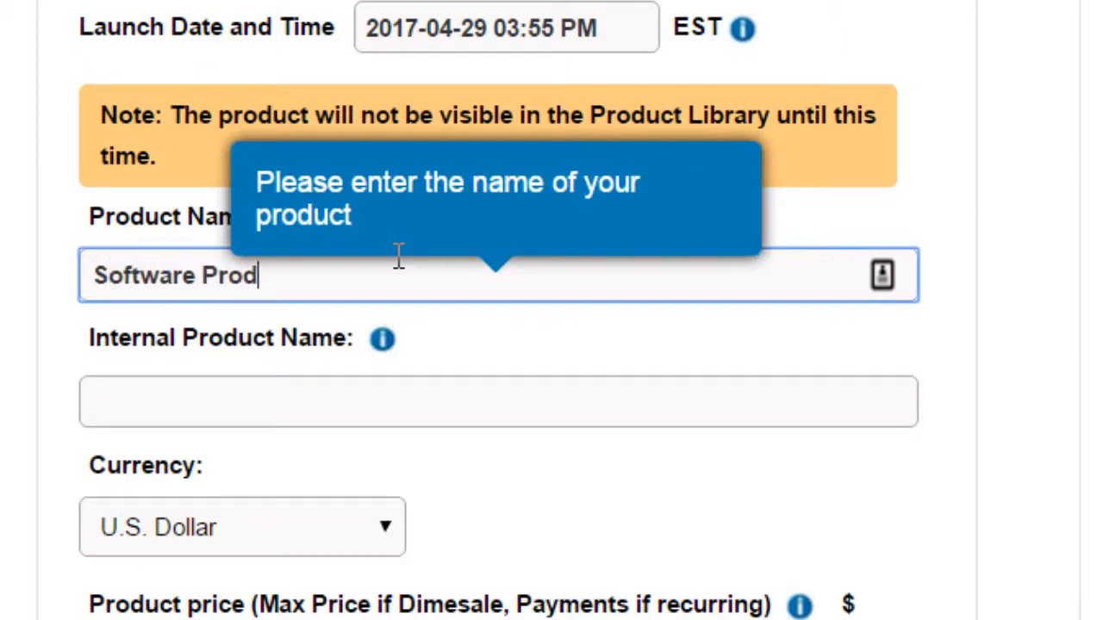
key("BackSpace")
key("BackSpace")
type("uct Na")
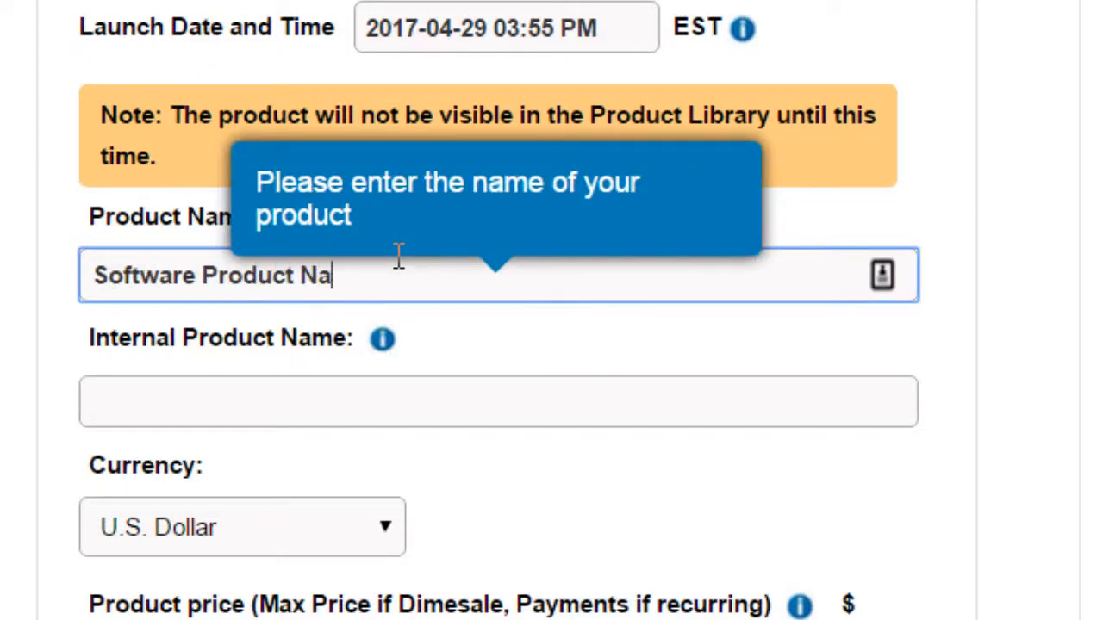
type("me test")
key("ctrl+a")
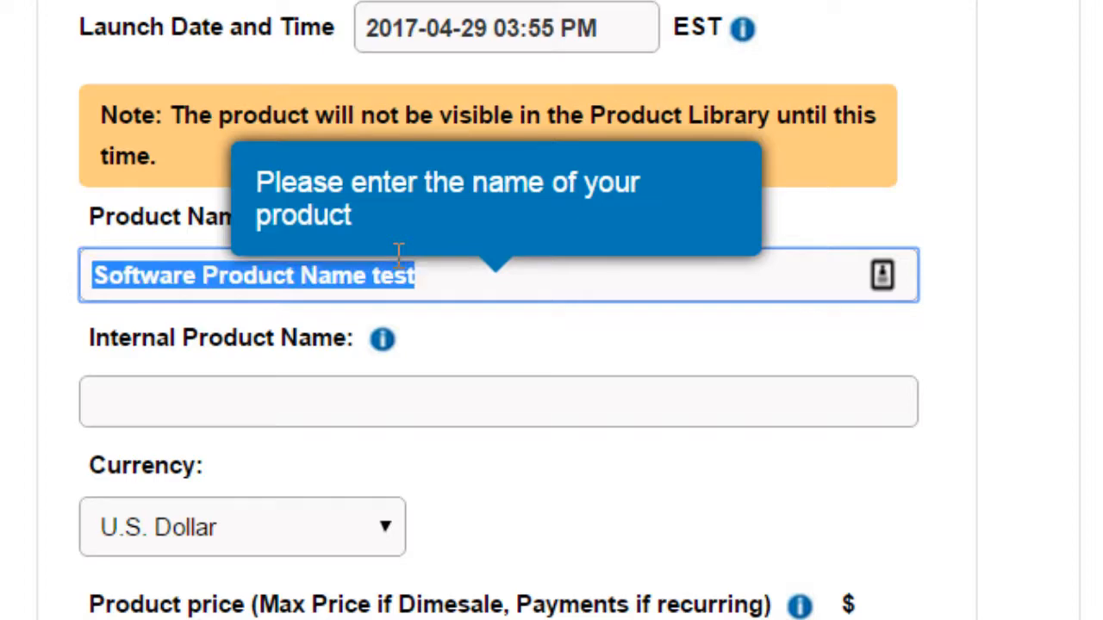
left_click(3, 412)
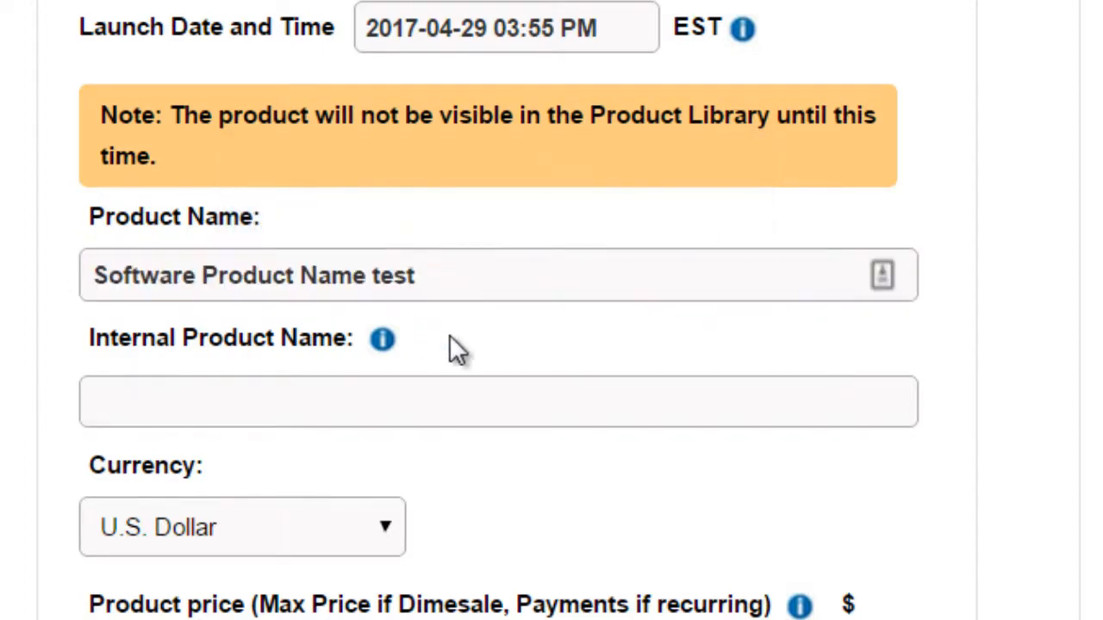
Step: Capitalize the last word of the product name to make it "Software Product Name Test"
left_click(374, 401)
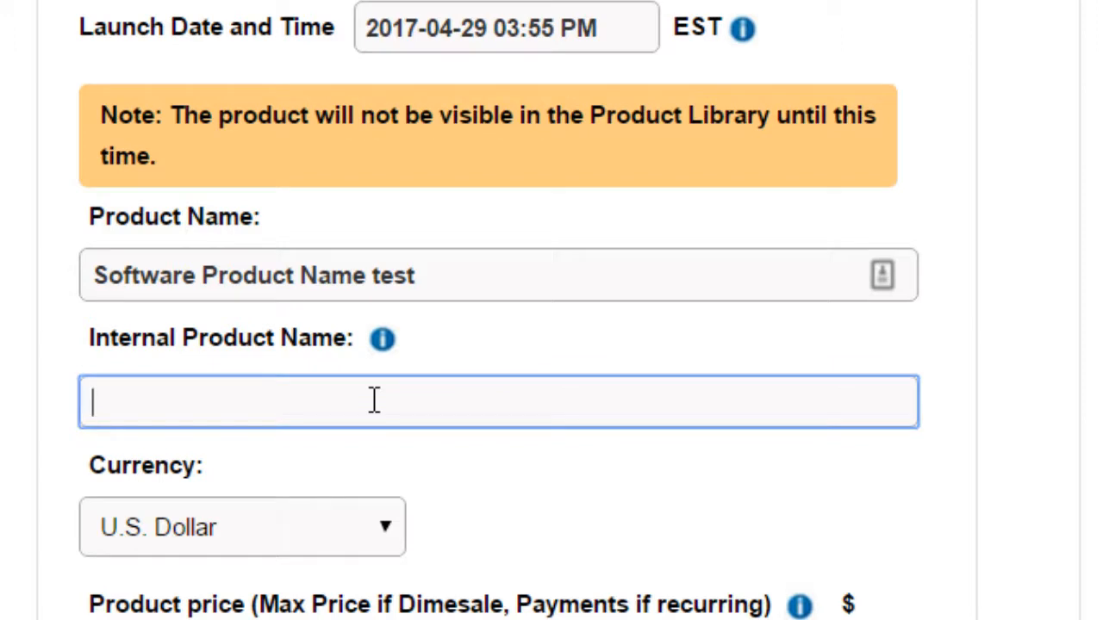
left_click(387, 276)
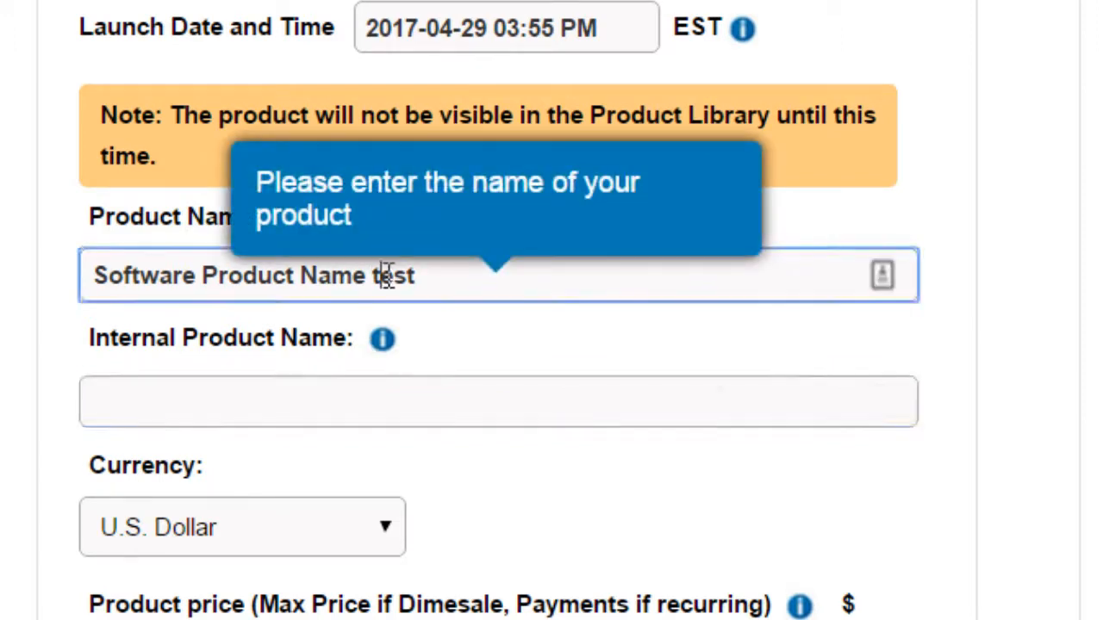
key("BackSpace")
type("T")
left_click(12, 404)
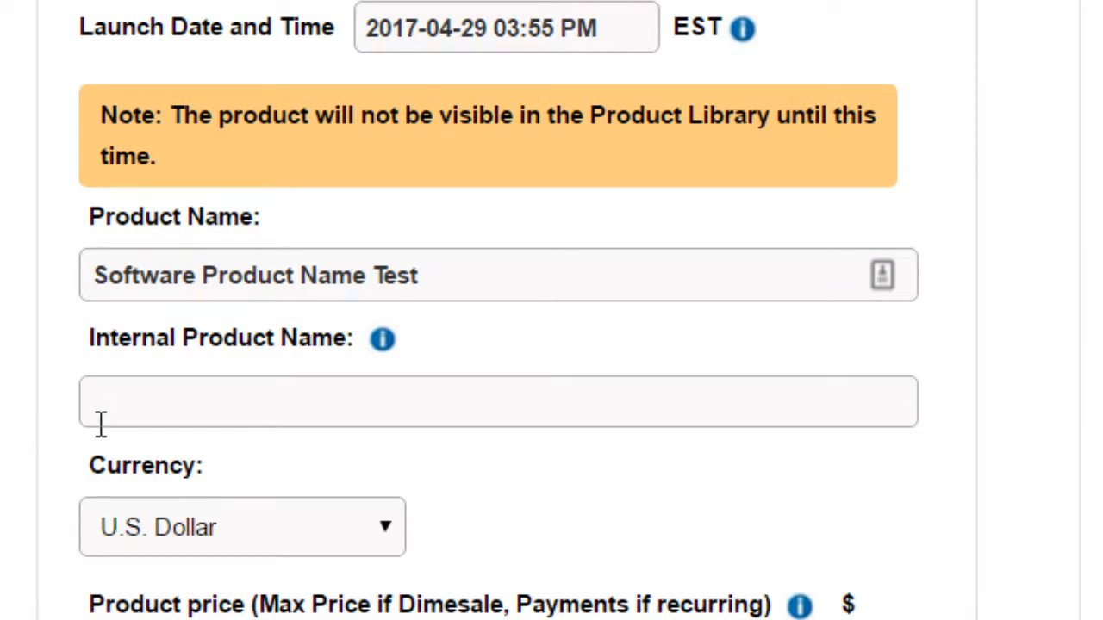
Step: Examine the available currencies for the product and keep U.S. Dollar
scroll(98, 423, "down", 2)
left_click(275, 372)
left_click(276, 371)
left_click(276, 371)
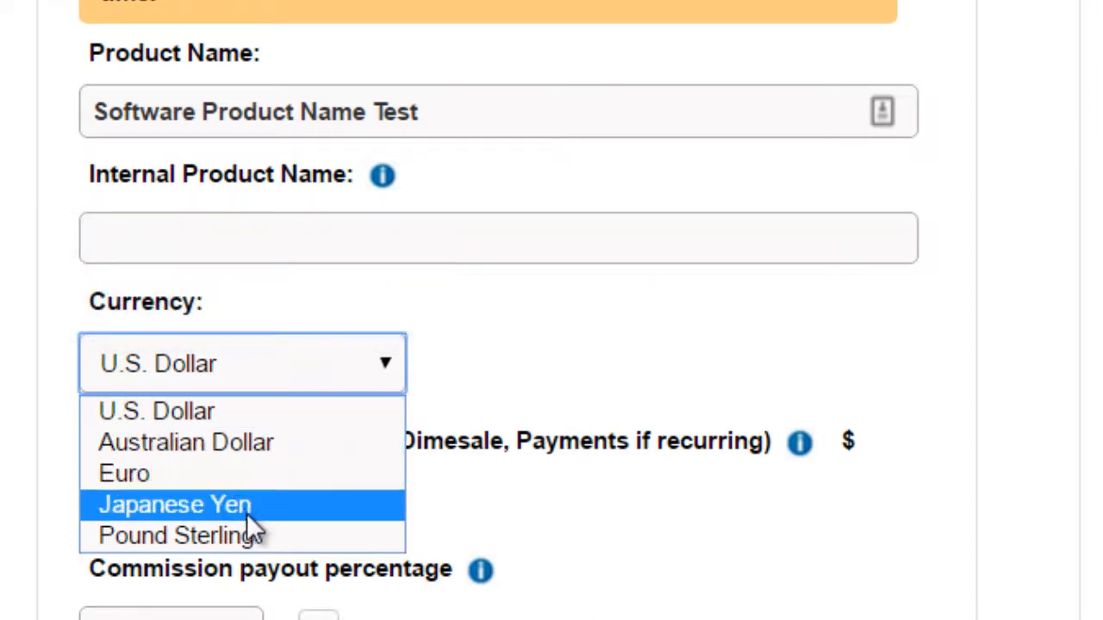
left_click(17, 421)
Step: Set the product price to $37 and the commission payout percentage to 50
scroll(17, 422, "down", 4)
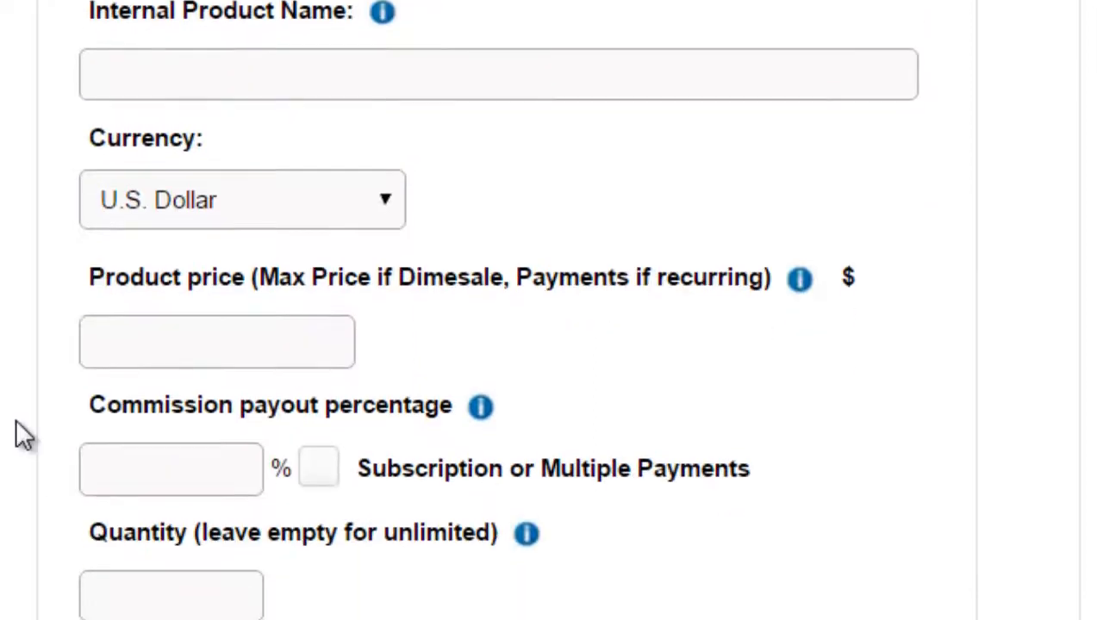
left_click(297, 173)
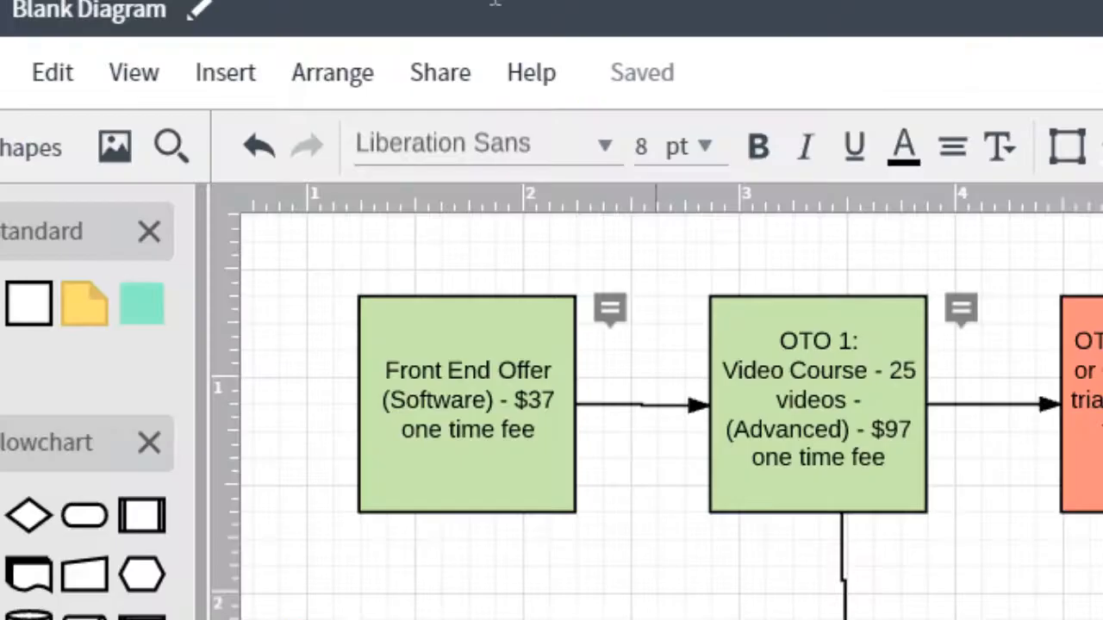
left_click(498, 373)
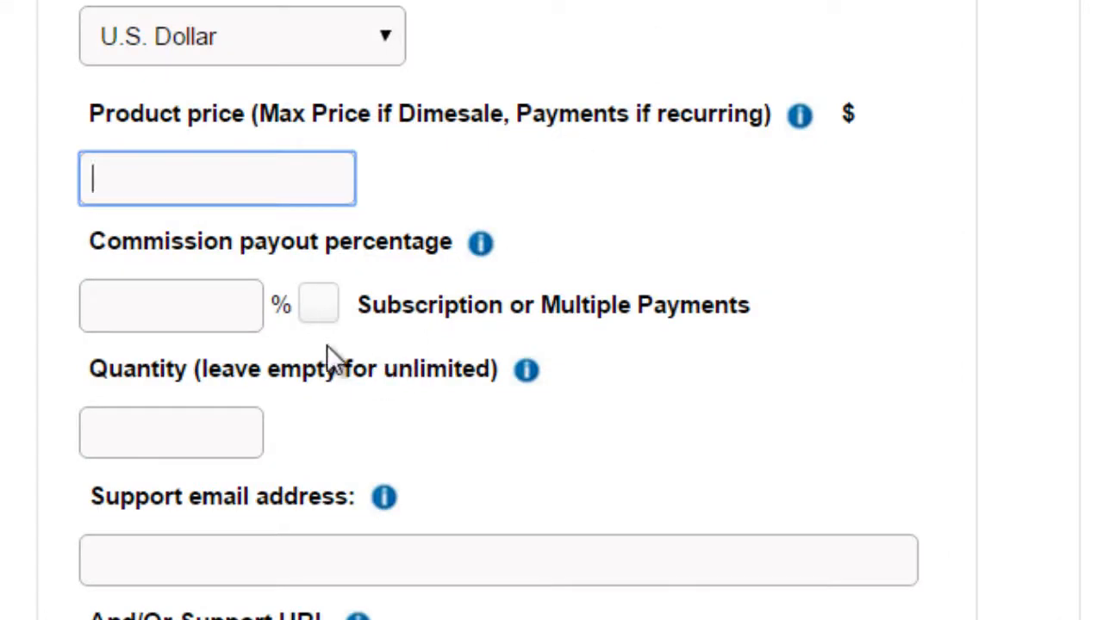
type("37")
key("Tab")
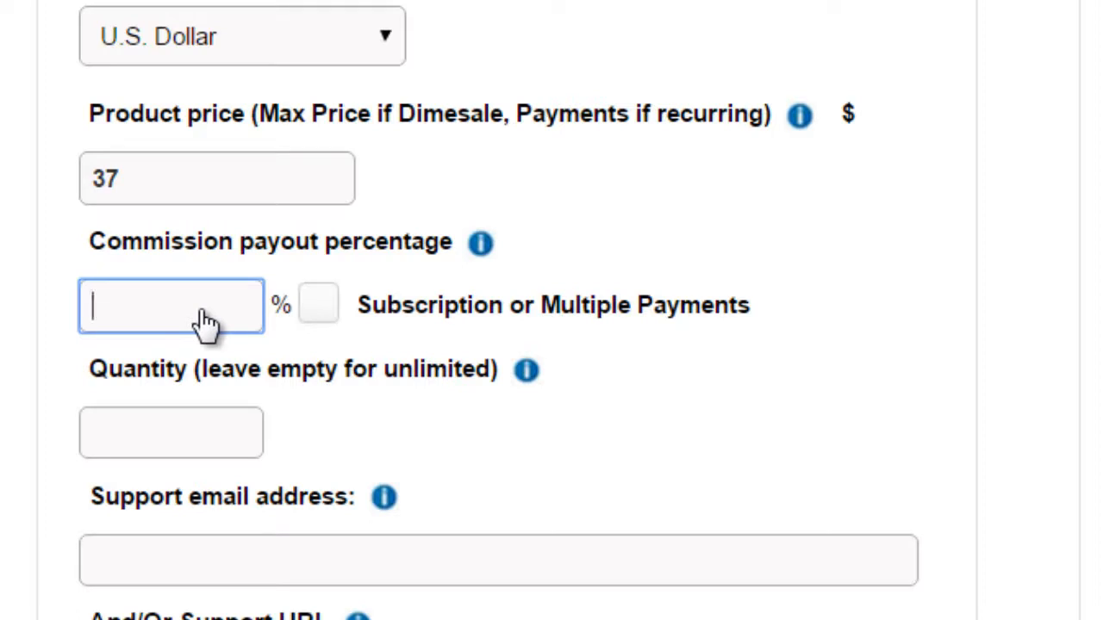
type("50")
Step: Enable Subscription or Multiple Payments with a payment every 1 month, 120 total payments and 50% commission on the first payment
left_click(321, 309)
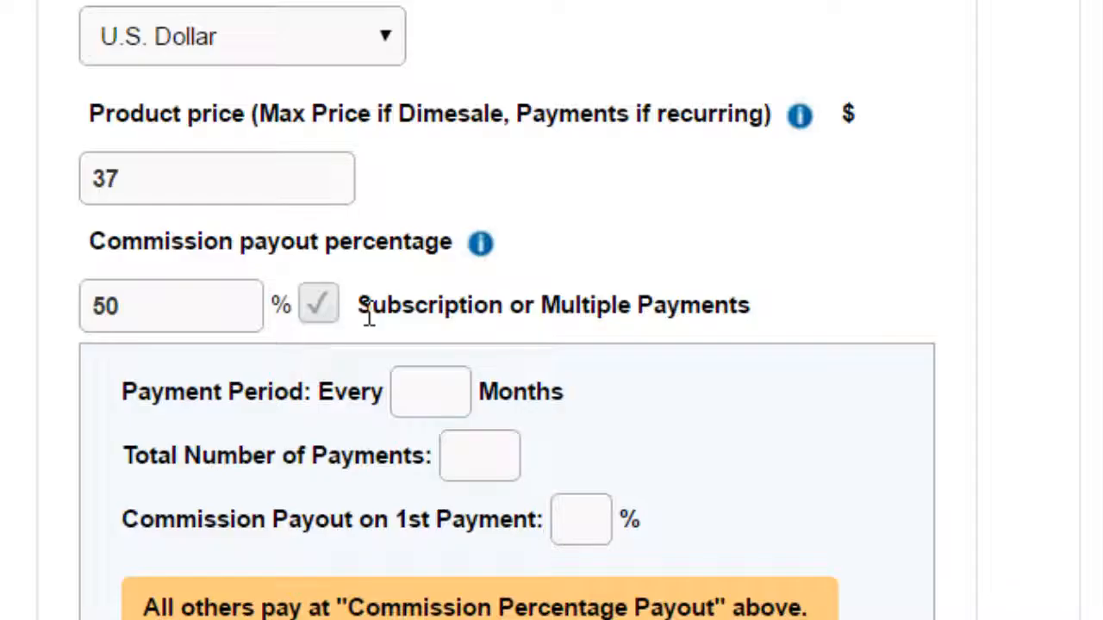
left_click(422, 417)
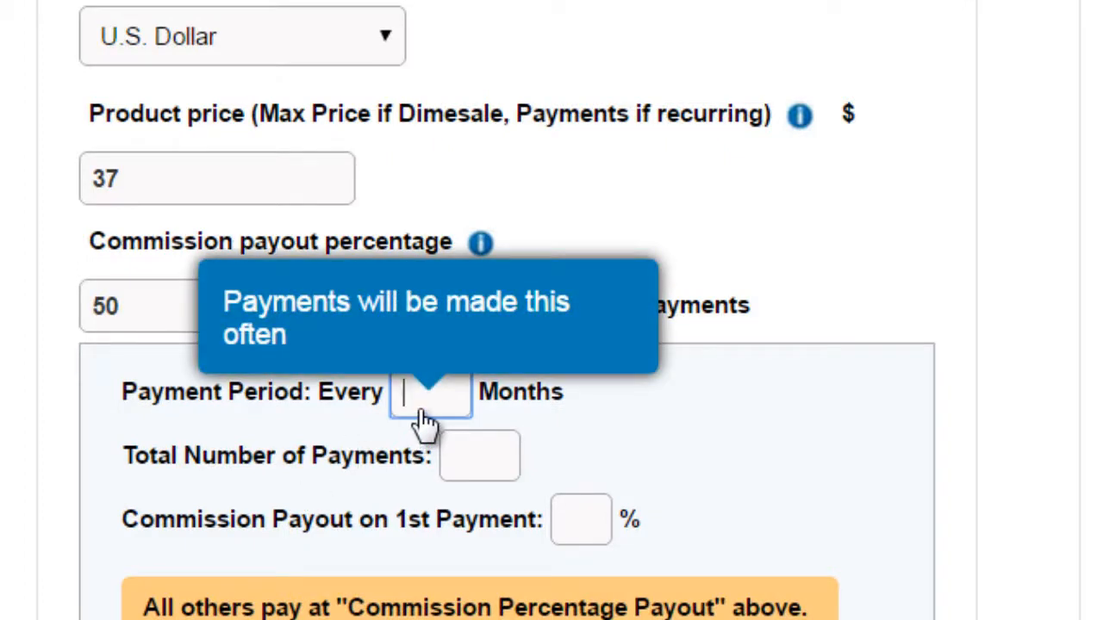
type("1")
left_click(889, 252)
mouse_move(469, 467)
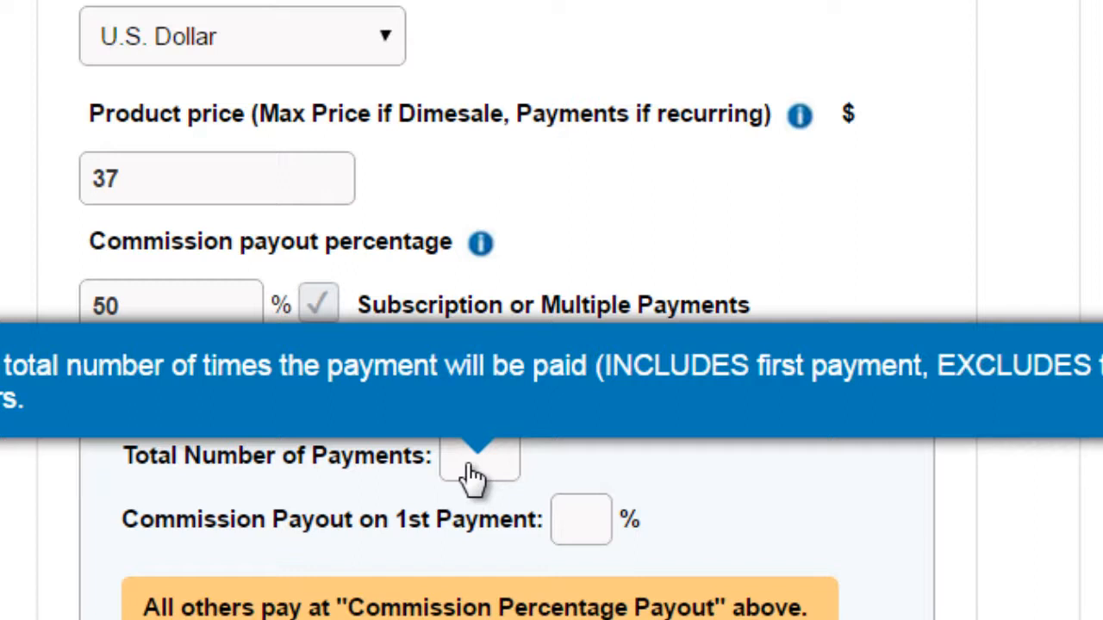
left_click(470, 471)
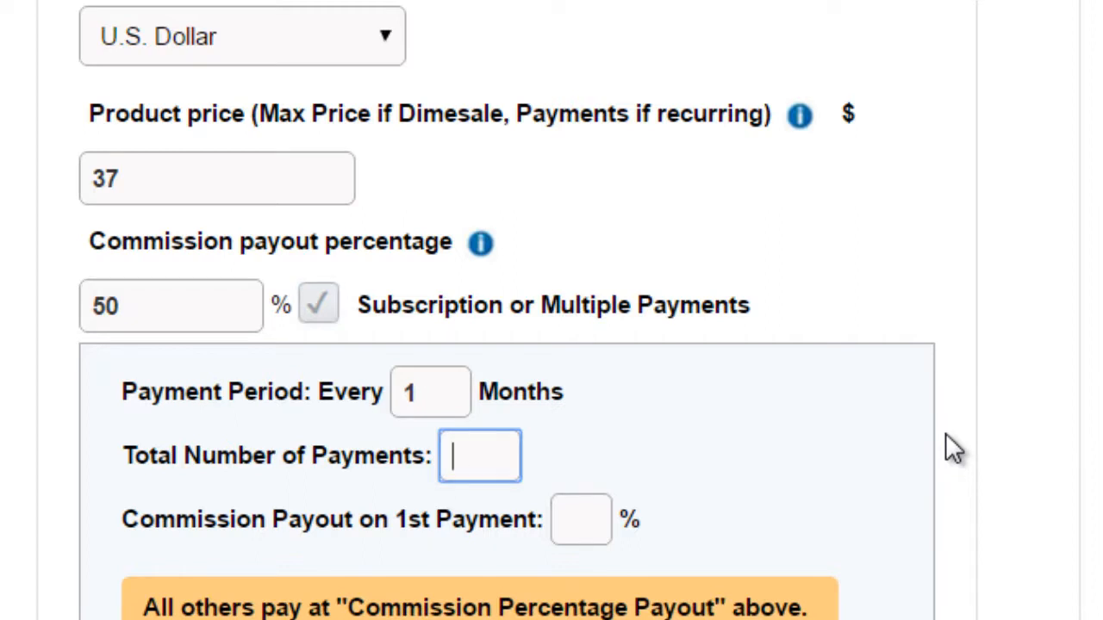
type("120")
left_click(993, 500)
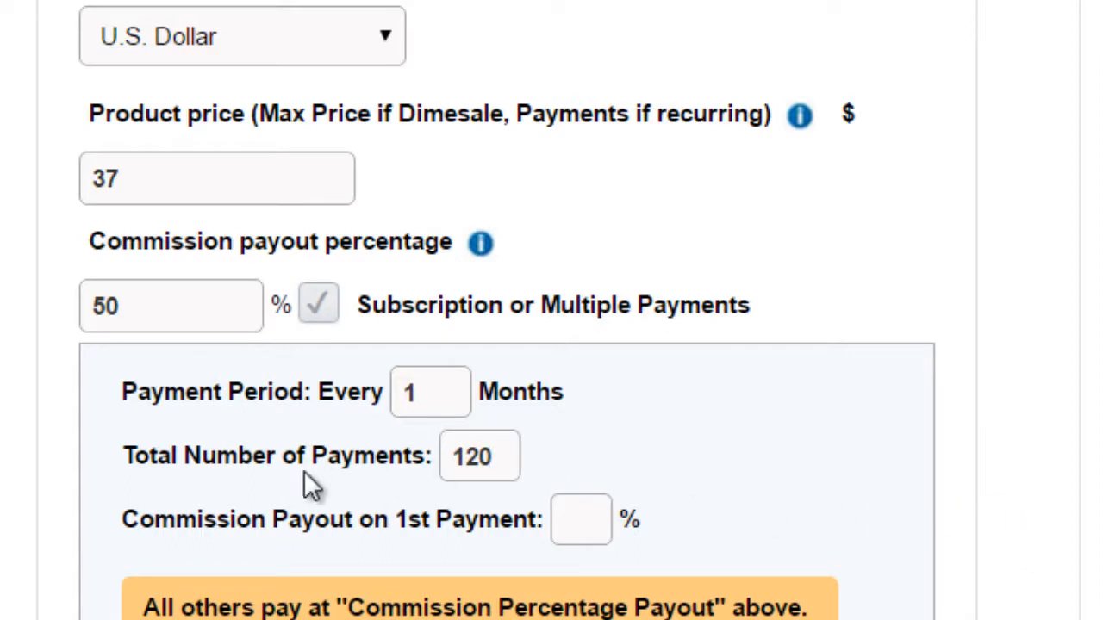
left_click(591, 535)
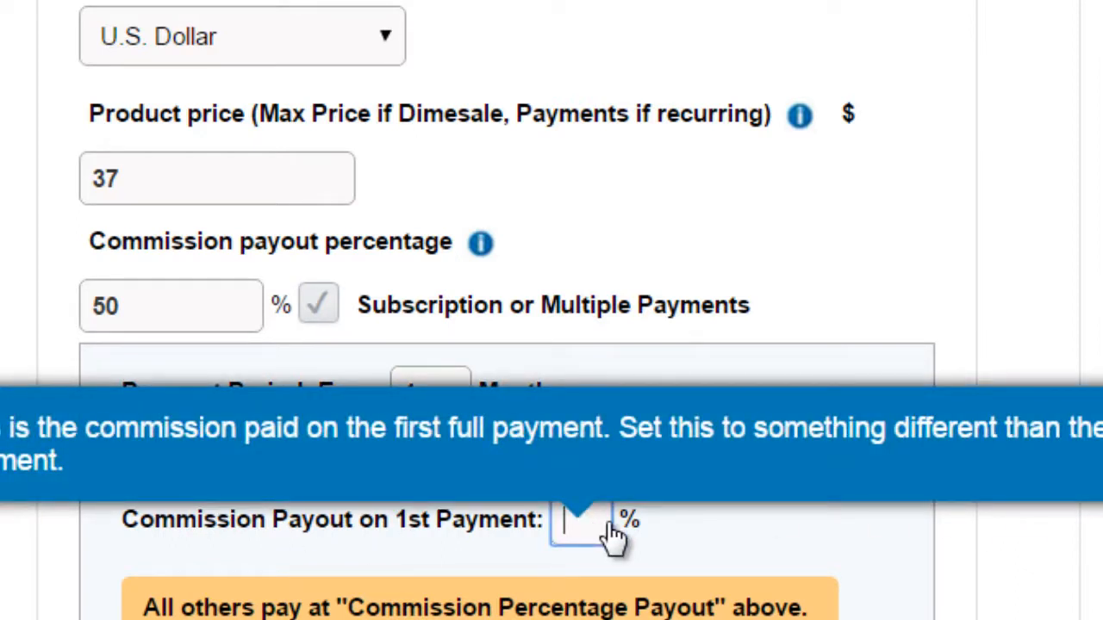
type("50")
Step: Offer a trial priced at $1 for 7 days with a 50% commission payout on the trial payment
scroll(431, 487, "down", 2)
left_click(431, 514)
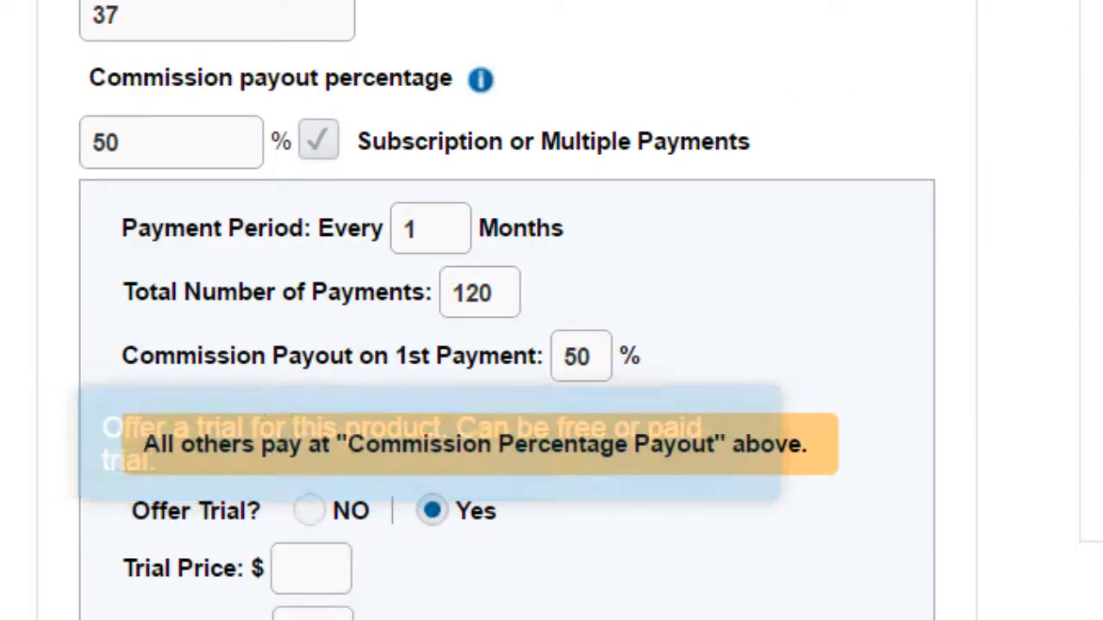
scroll(388, 499, "down", 1)
left_click(343, 495)
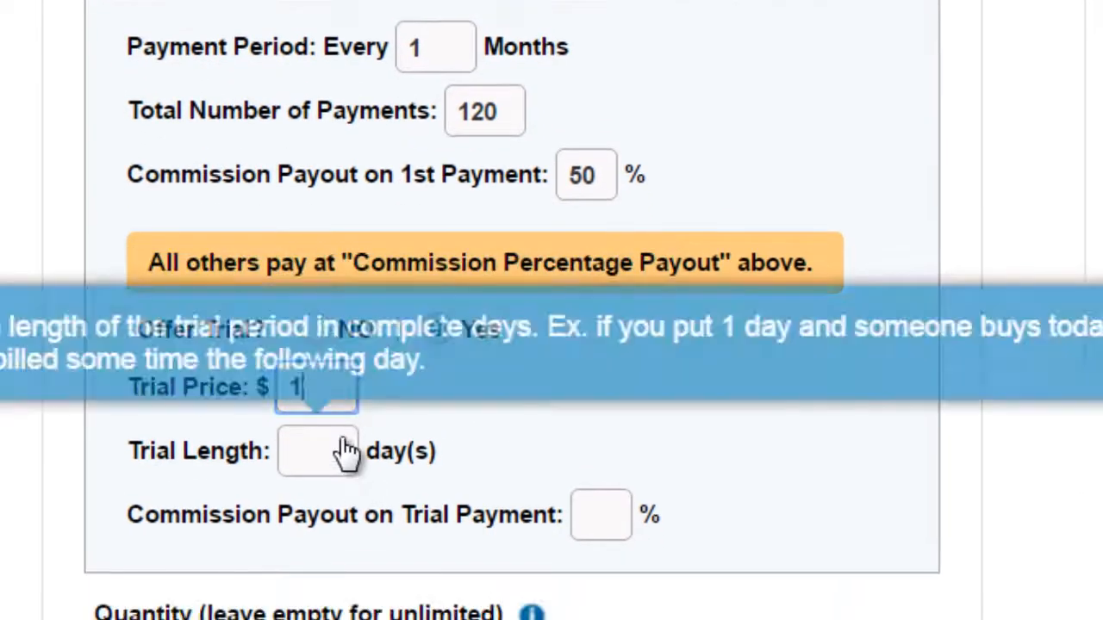
left_click(347, 451)
type("7")
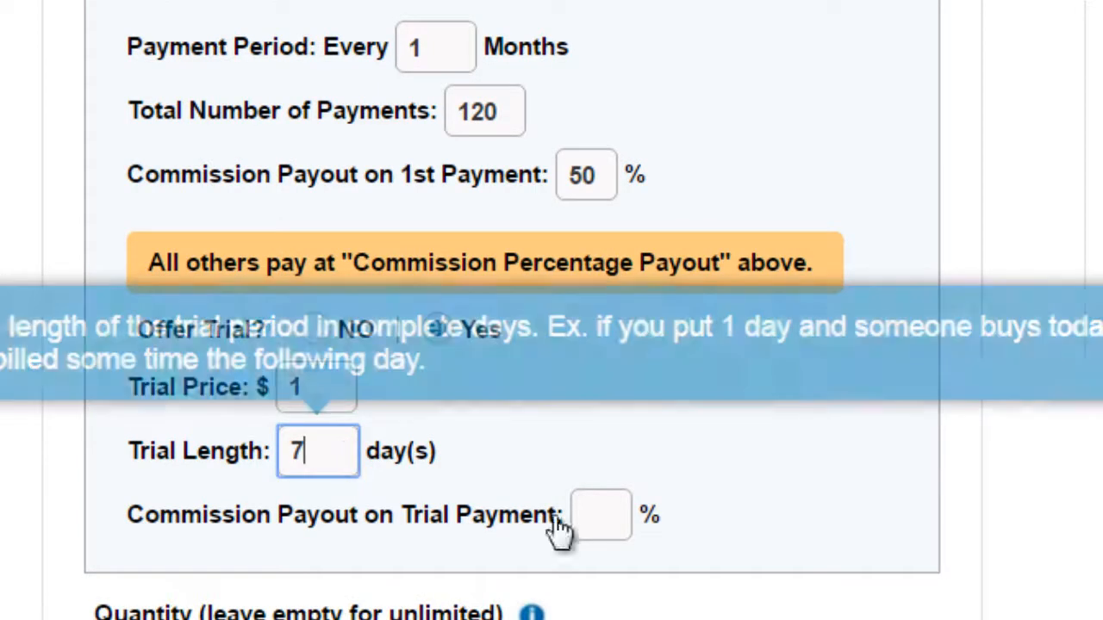
left_click(603, 520)
type("50")
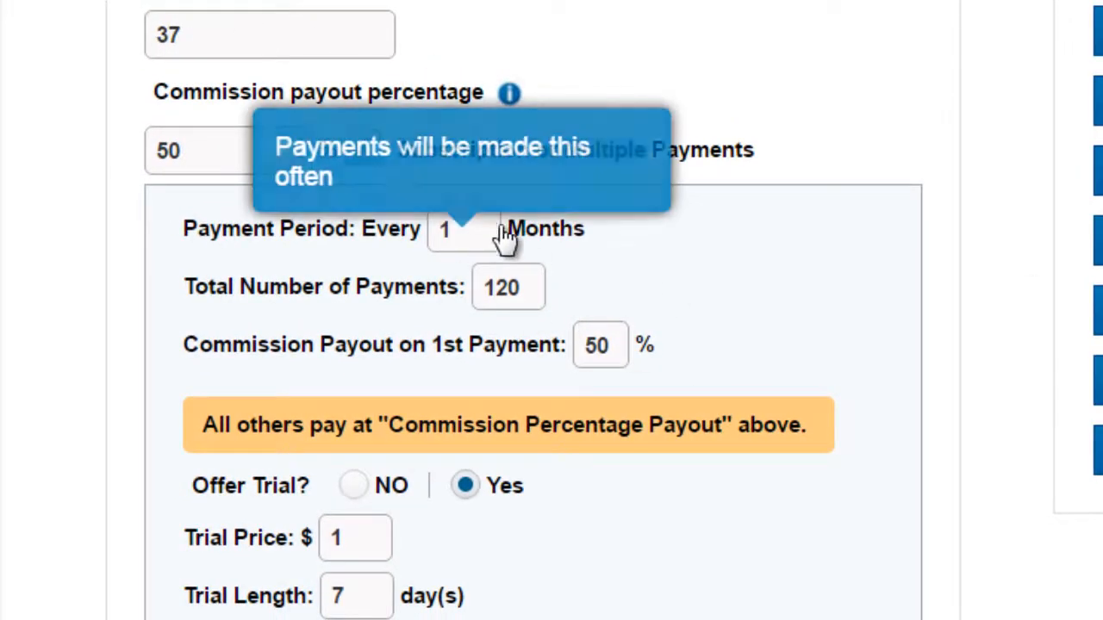
Step: Clear the payment period and total number of payments, and turn off Subscription or Multiple Payments
mouse_move(504, 302)
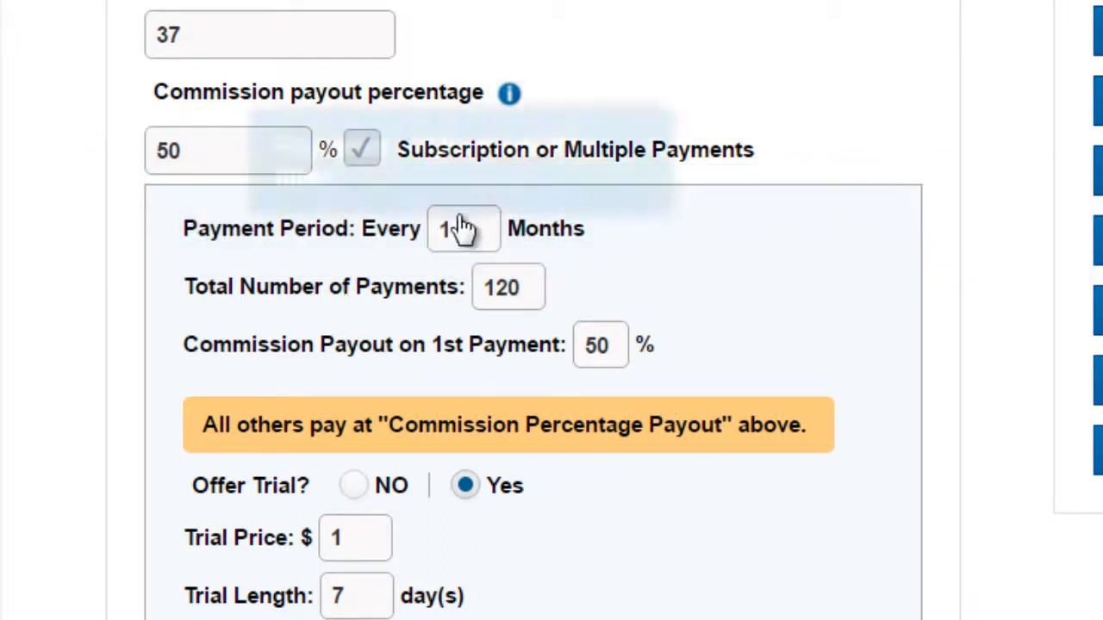
left_click_drag(455, 231, 417, 218)
key("BackSpace")
double_click(534, 287)
key("BackSpace")
left_click(510, 135)
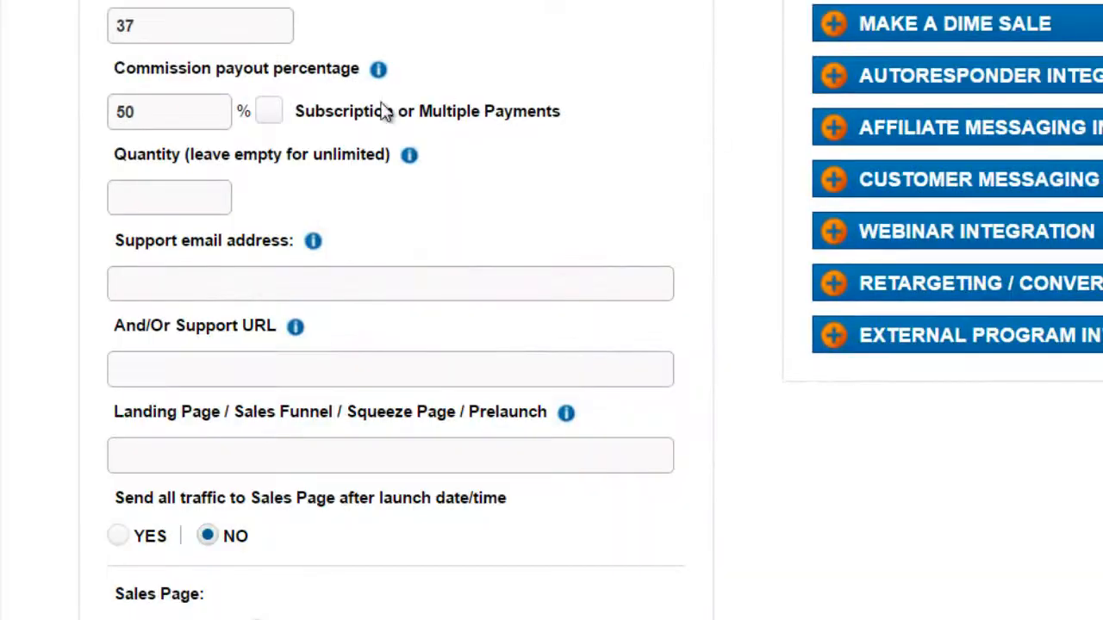
left_click(143, 123)
left_click_drag(166, 22, 110, 17)
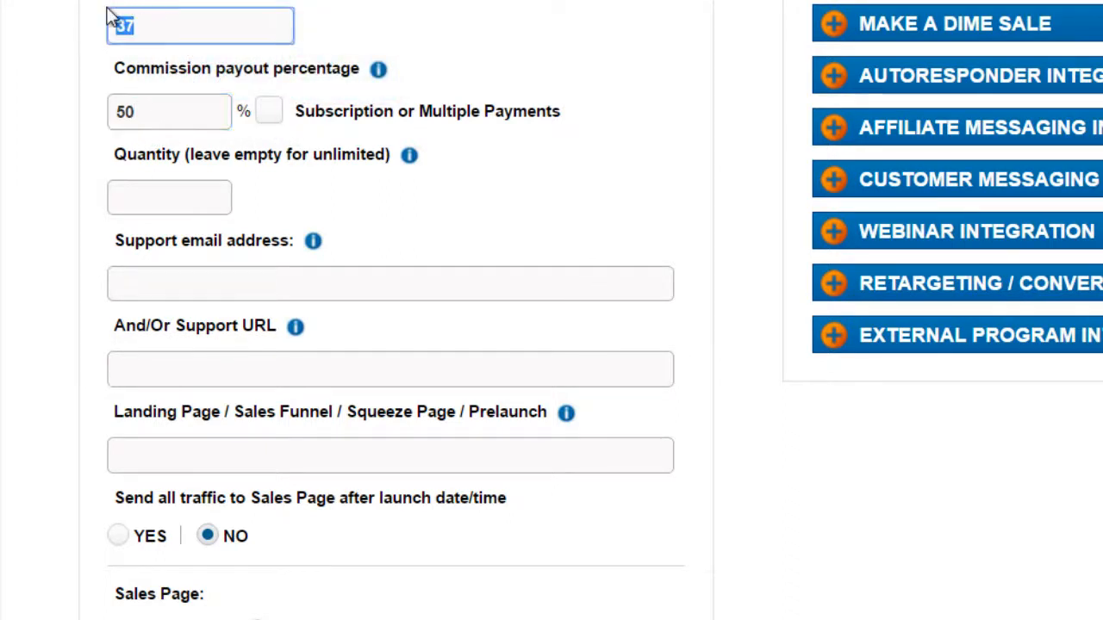
left_click(178, 200)
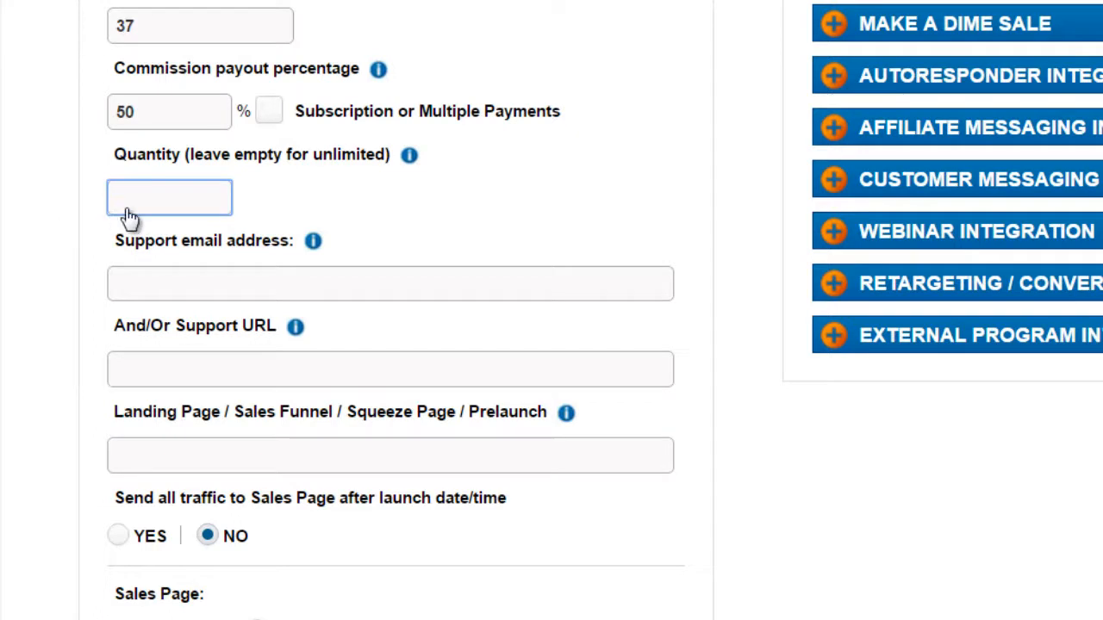
Step: Fill in the support email address and clear the field again
scroll(200, 202, "down", 3)
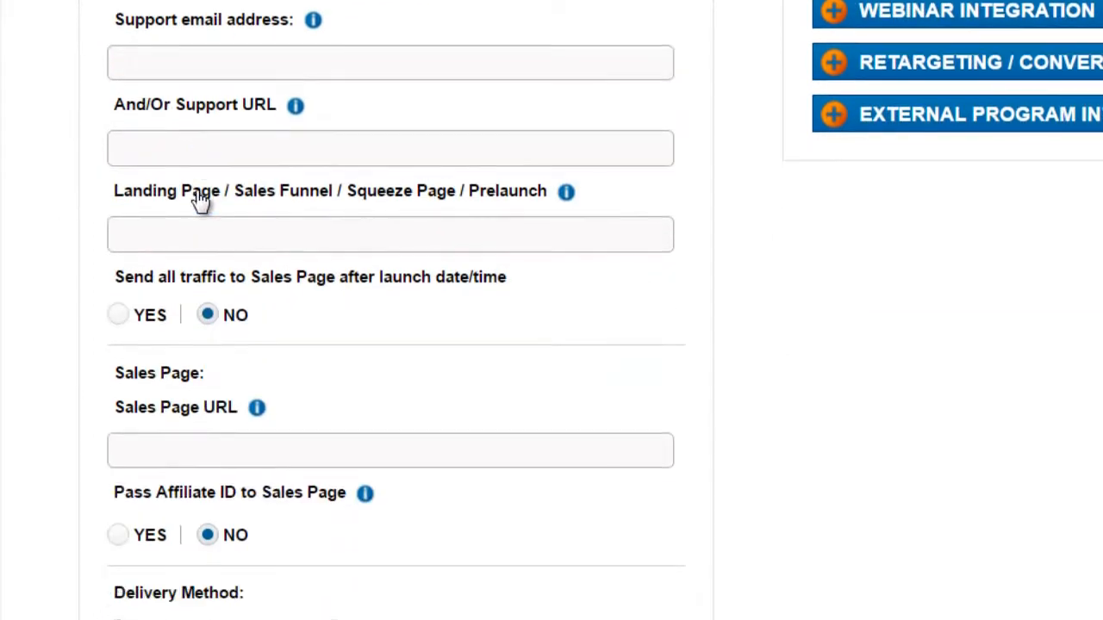
left_click(175, 67)
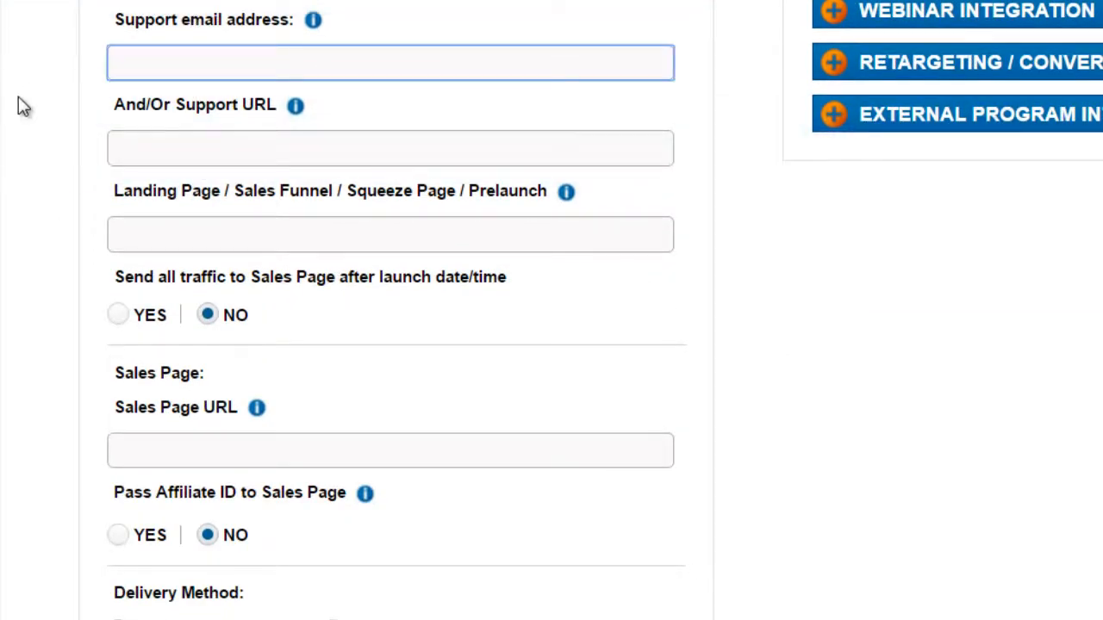
type("yourname")
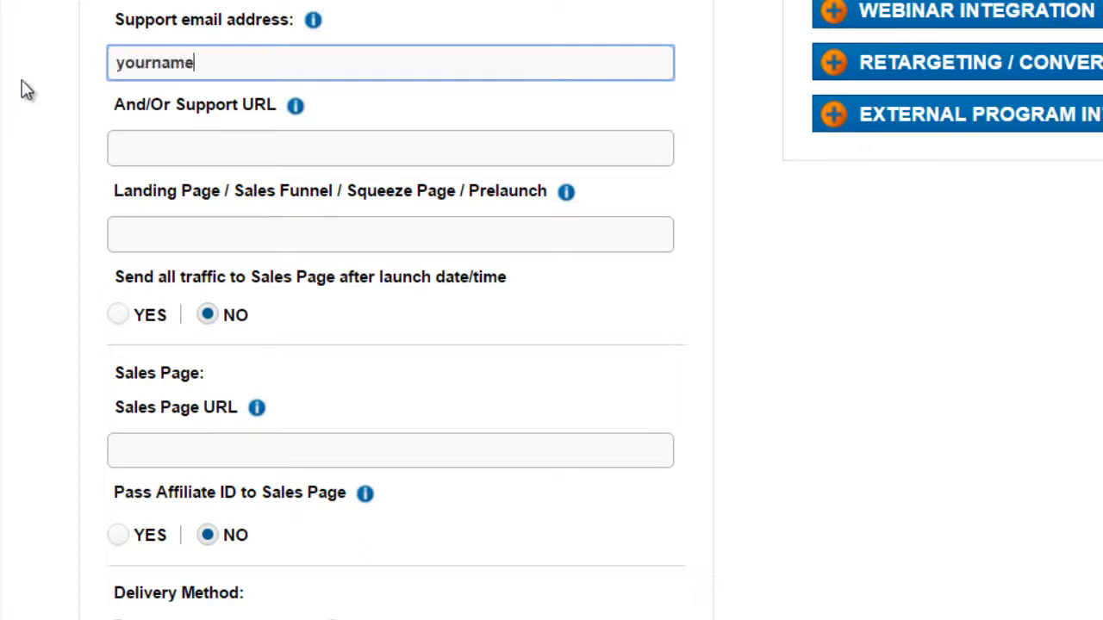
type("@you")
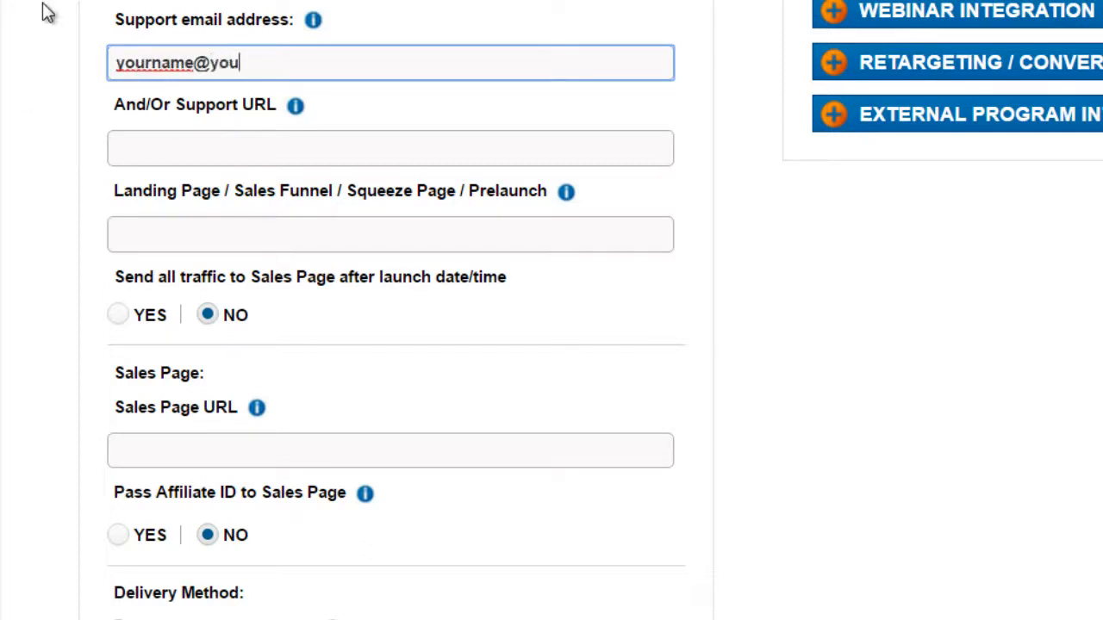
type("rsupportdesk.com")
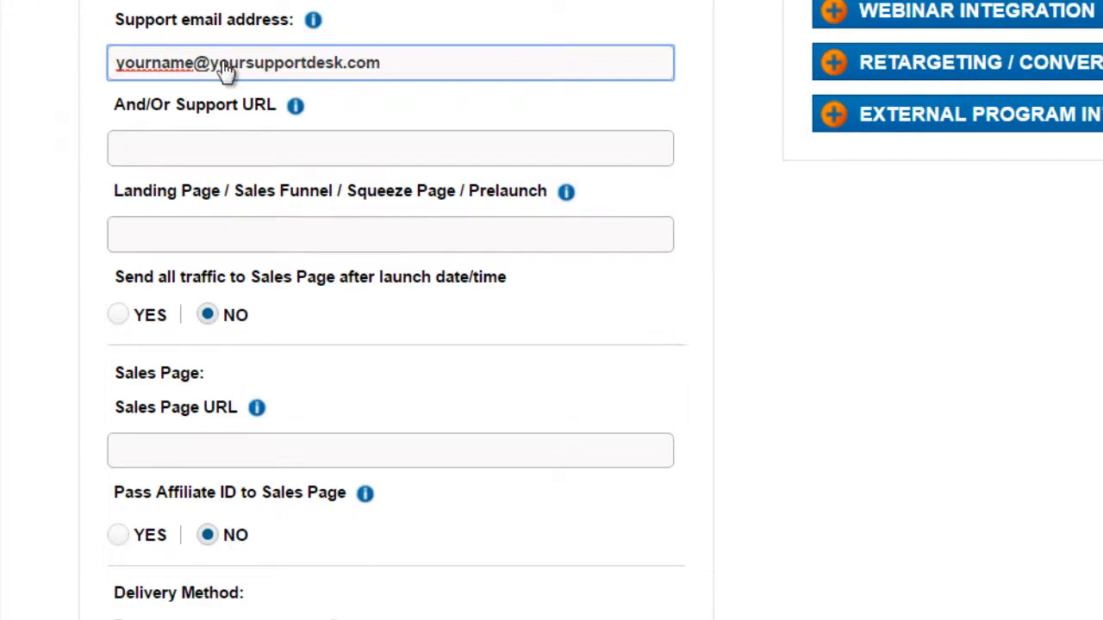
left_click_drag(438, 73, 72, 86)
key("BackSpace")
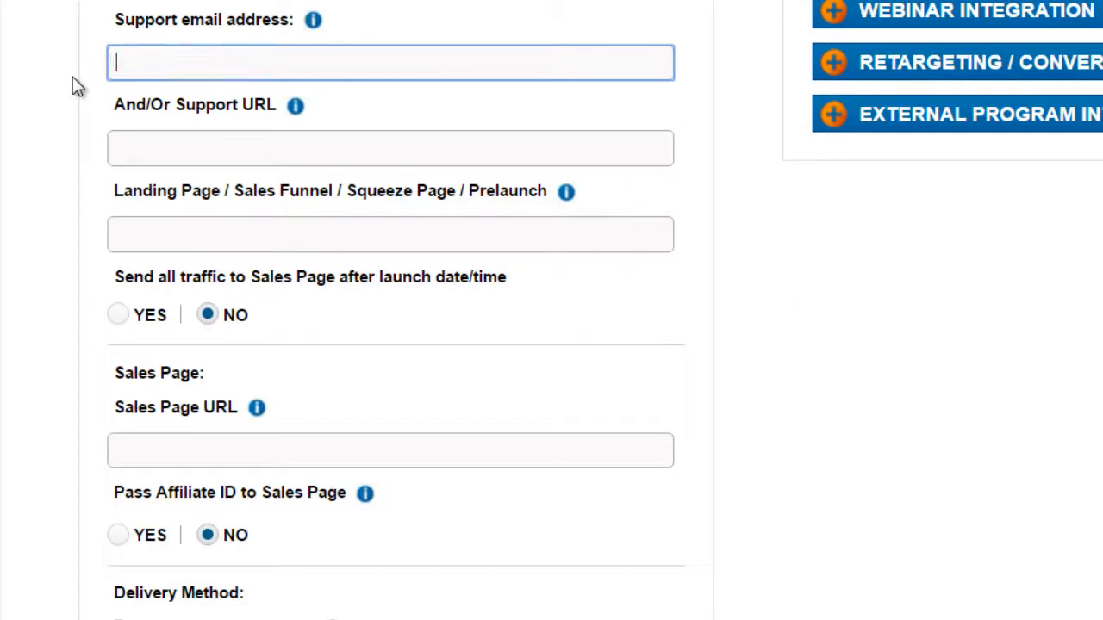
Step: Set the support URL to yourdomain.com/support
left_click(181, 155)
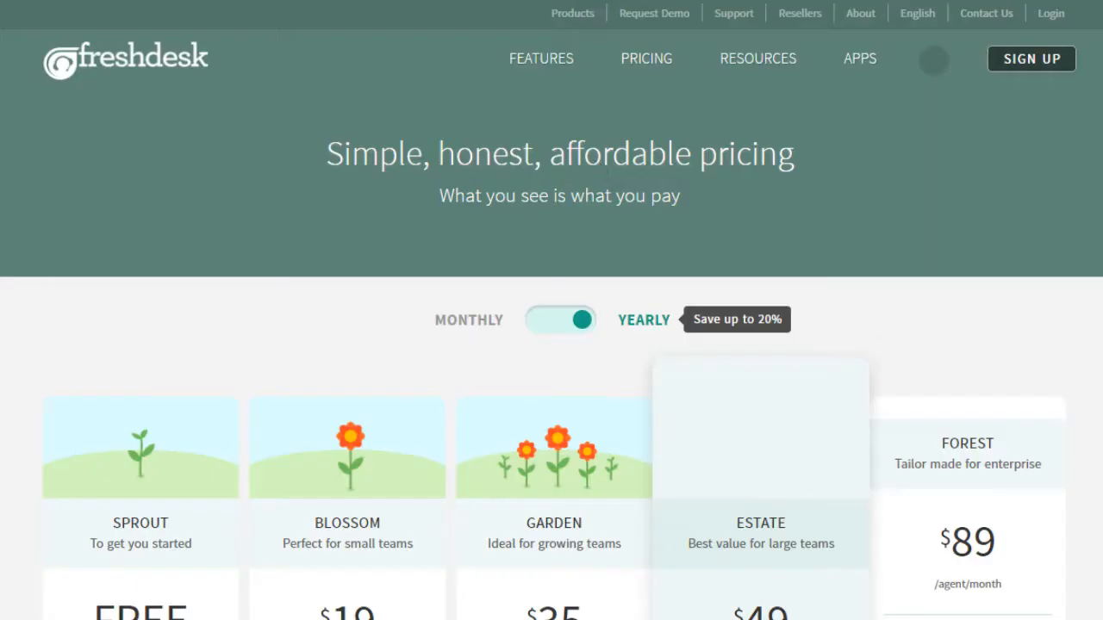
scroll(566, 192, "down", 3)
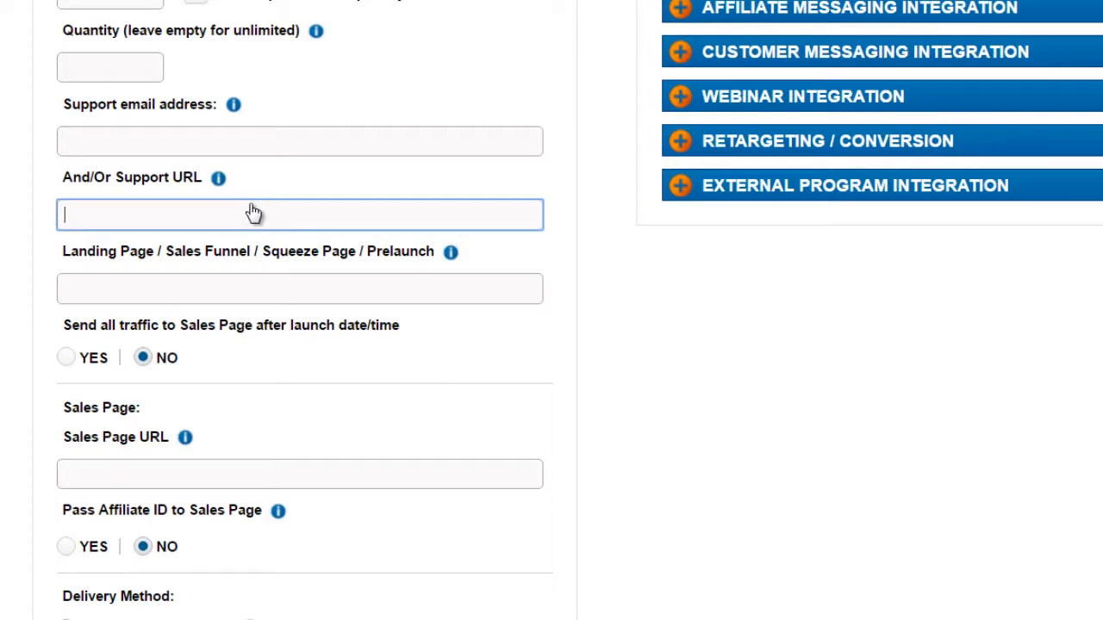
type("yourdomain.com")
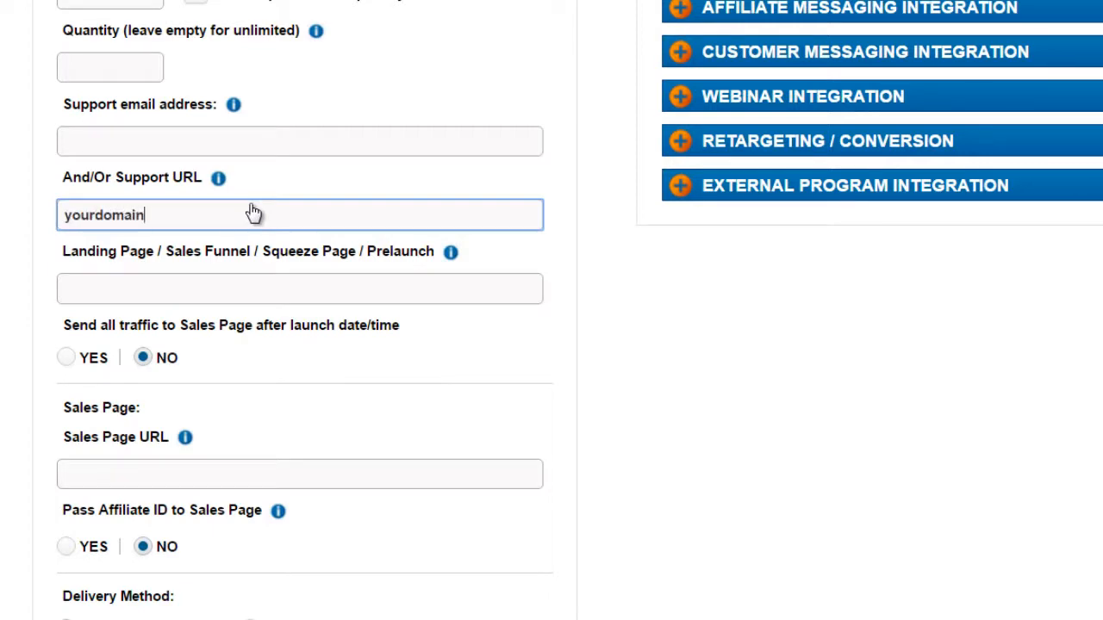
type("/support")
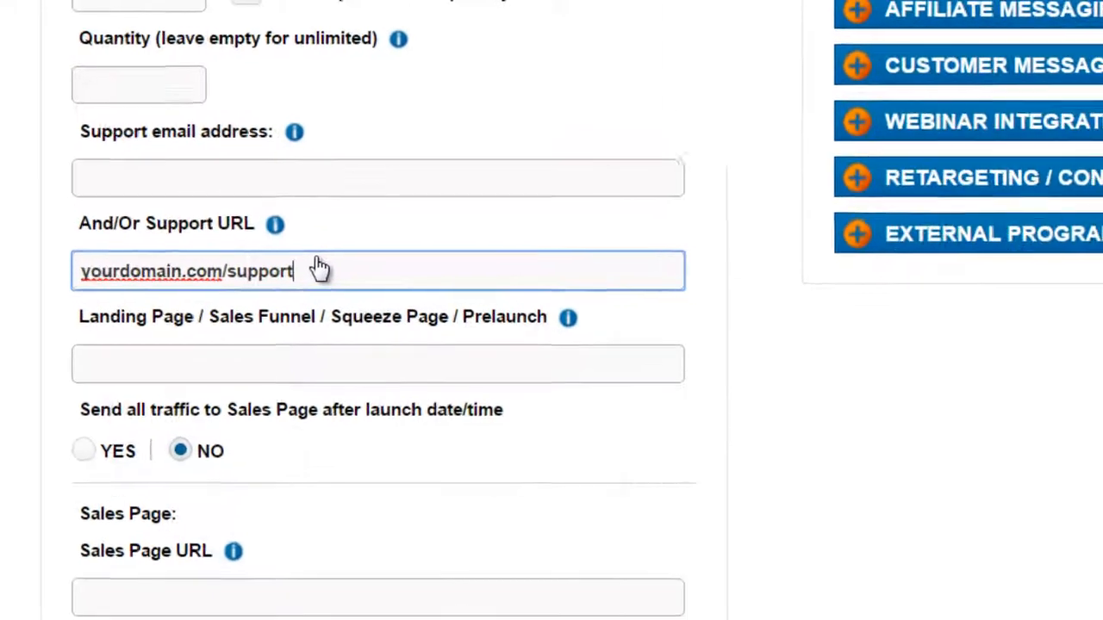
left_click(357, 171)
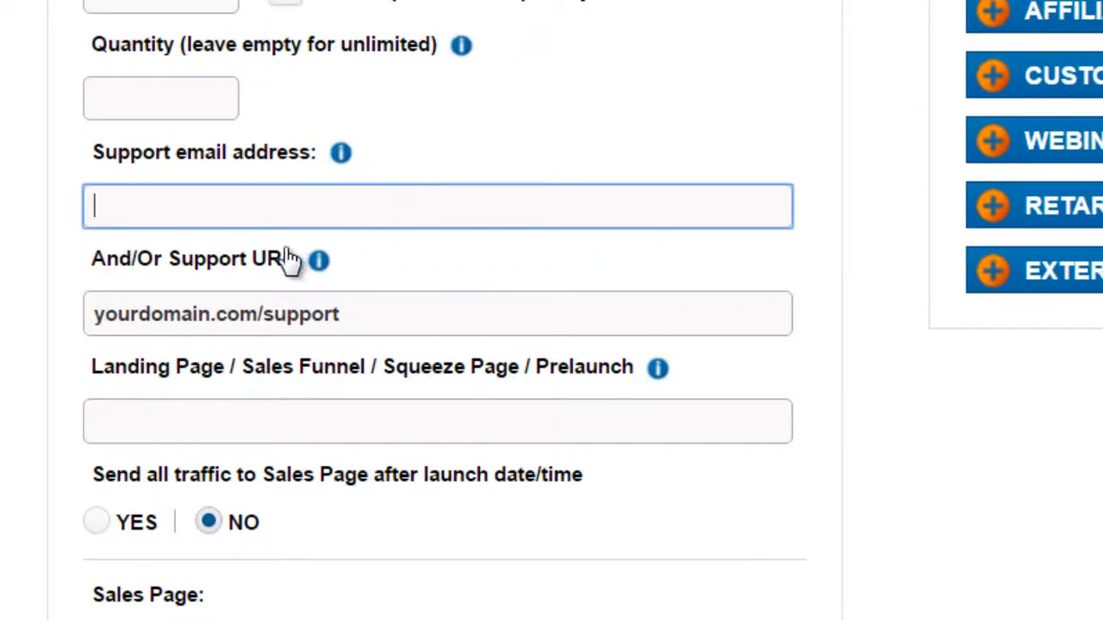
left_click_drag(210, 317, 364, 319)
left_click(288, 220)
left_click_drag(100, 321, 377, 320)
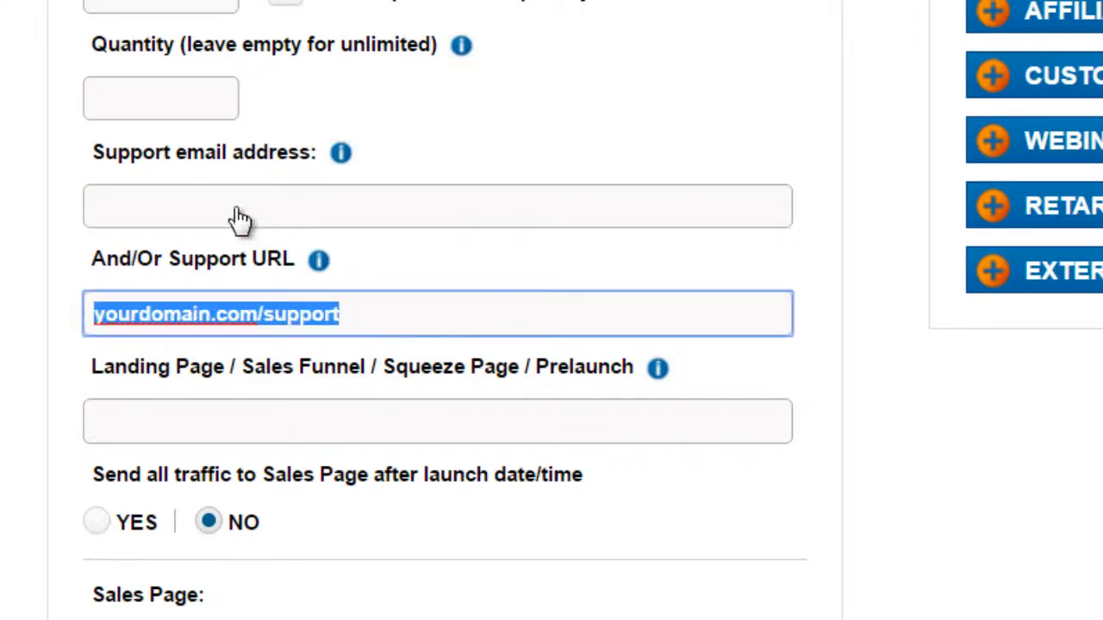
left_click(190, 331)
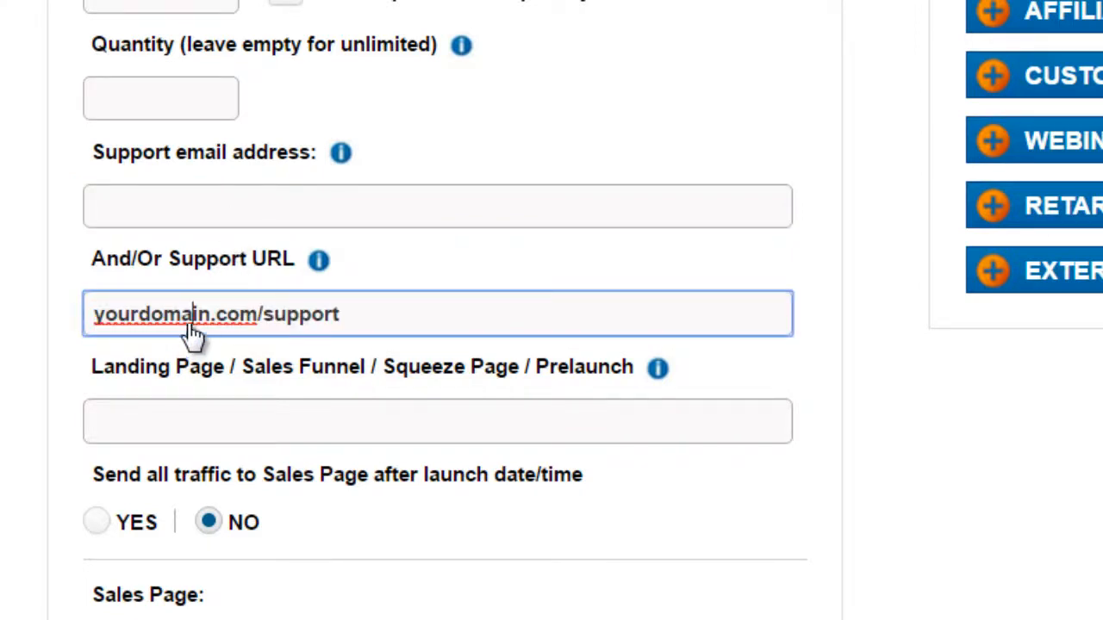
left_click(253, 209)
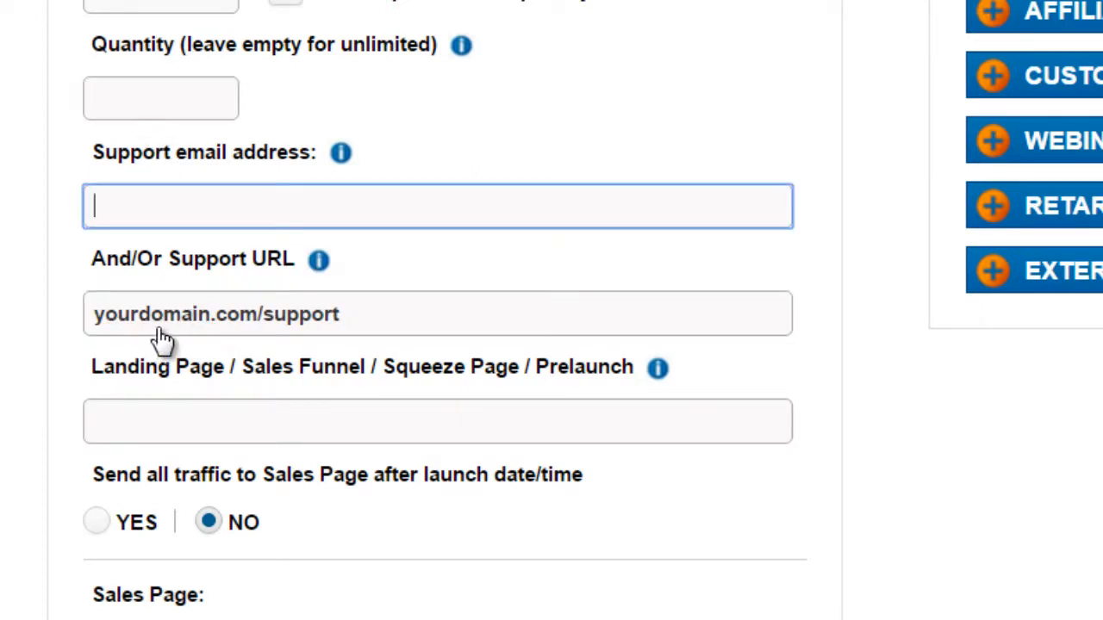
scroll(164, 341, "down", 3)
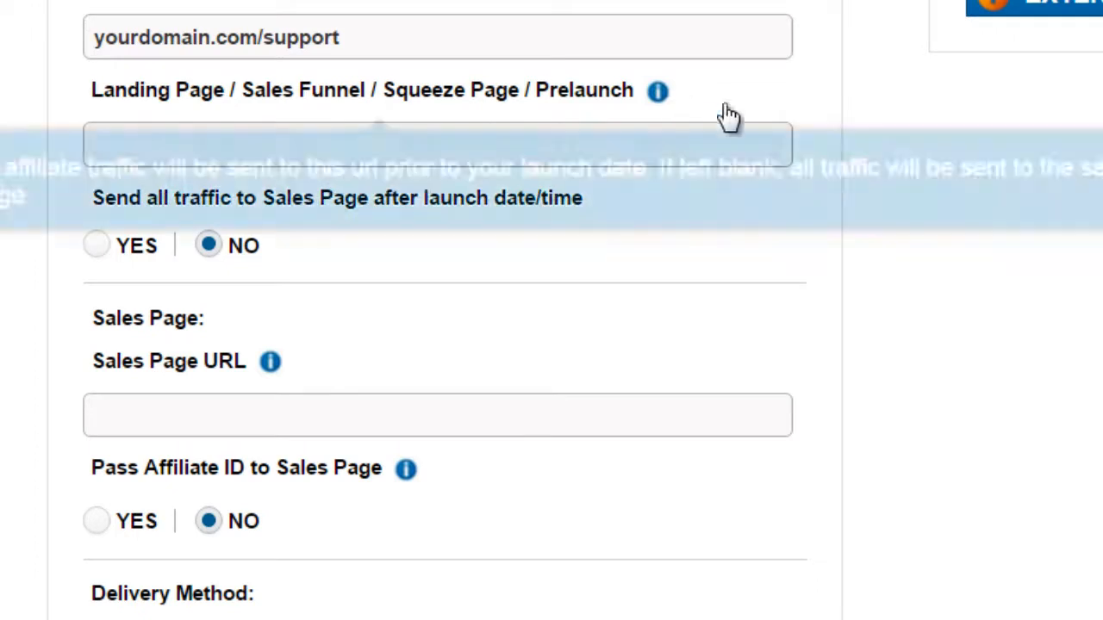
left_click(577, 153)
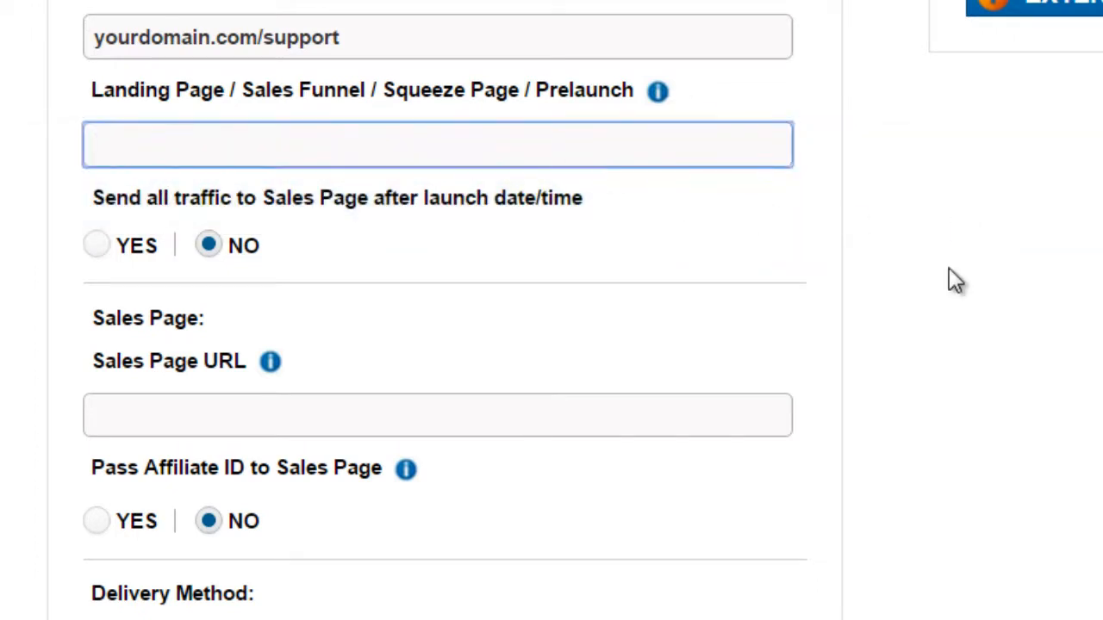
type("http://wwww.")
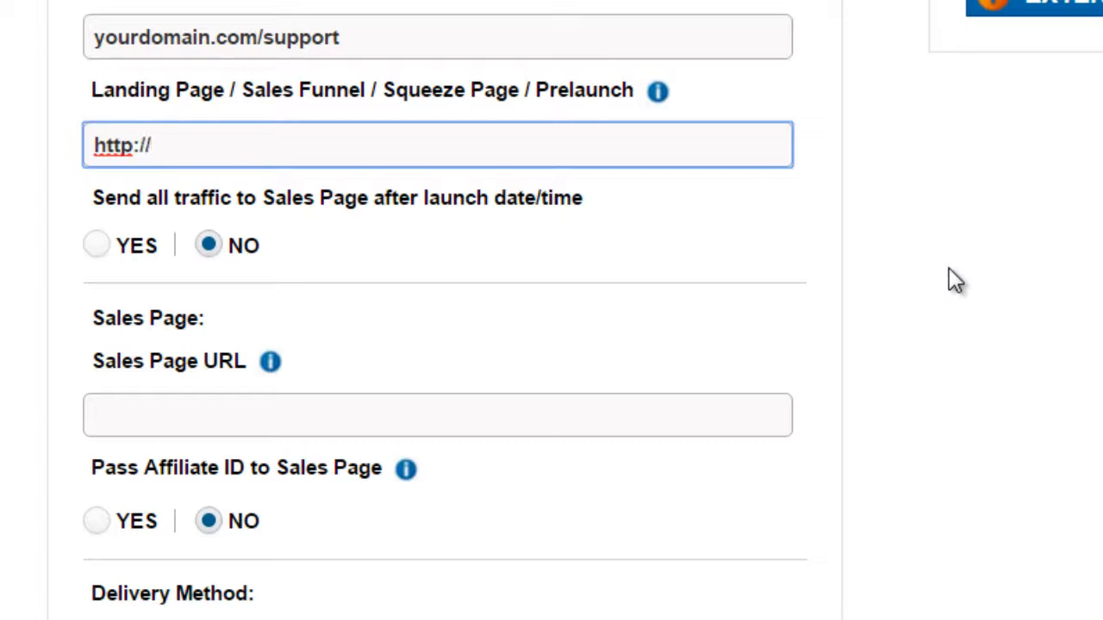
key("BackSpace")
key("BackSpace")
type(".your")
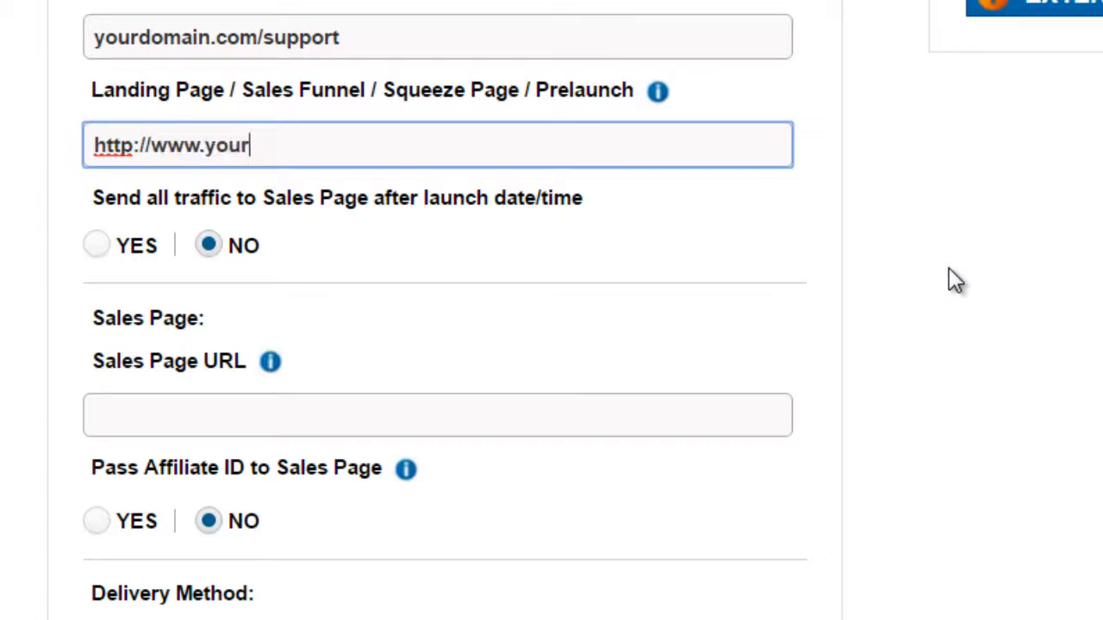
type("domain.com/s")
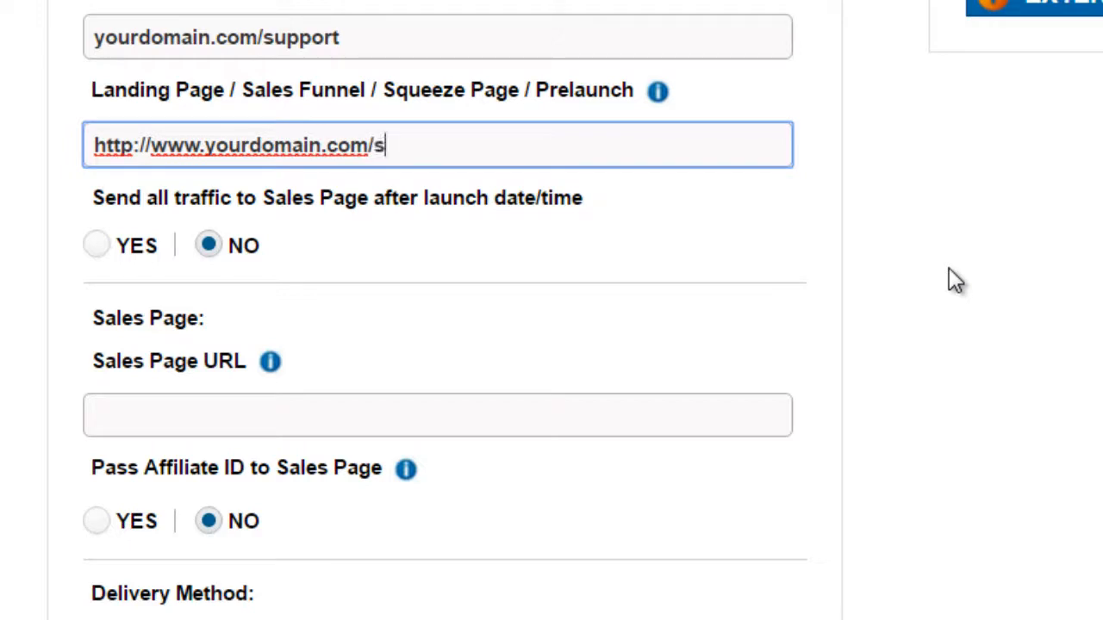
key("BackSpace")
type("prelaunch")
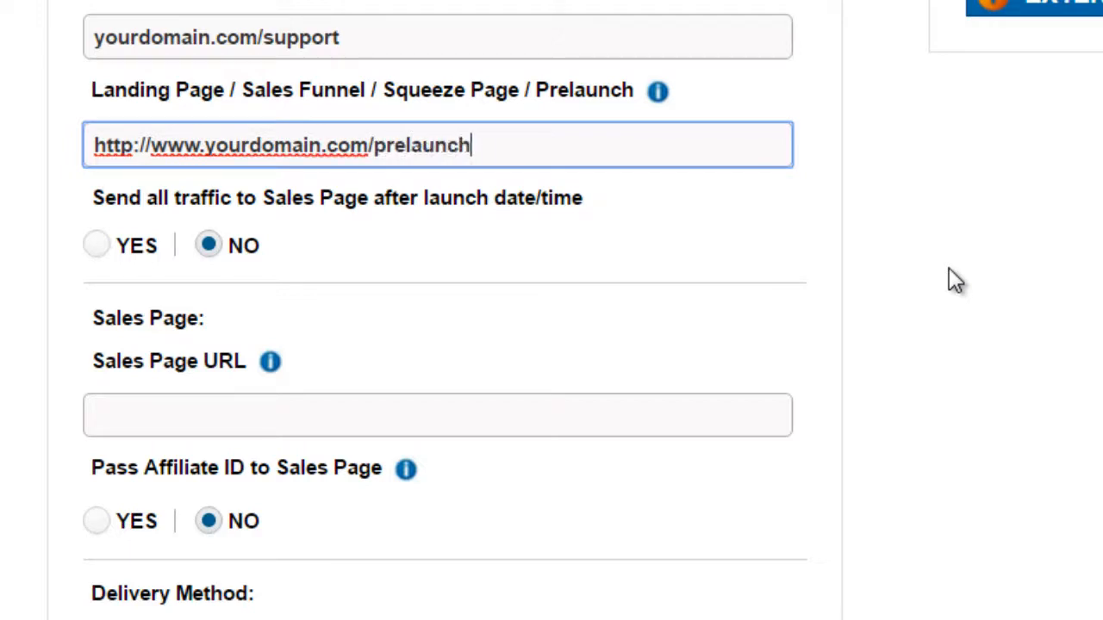
left_click(954, 281)
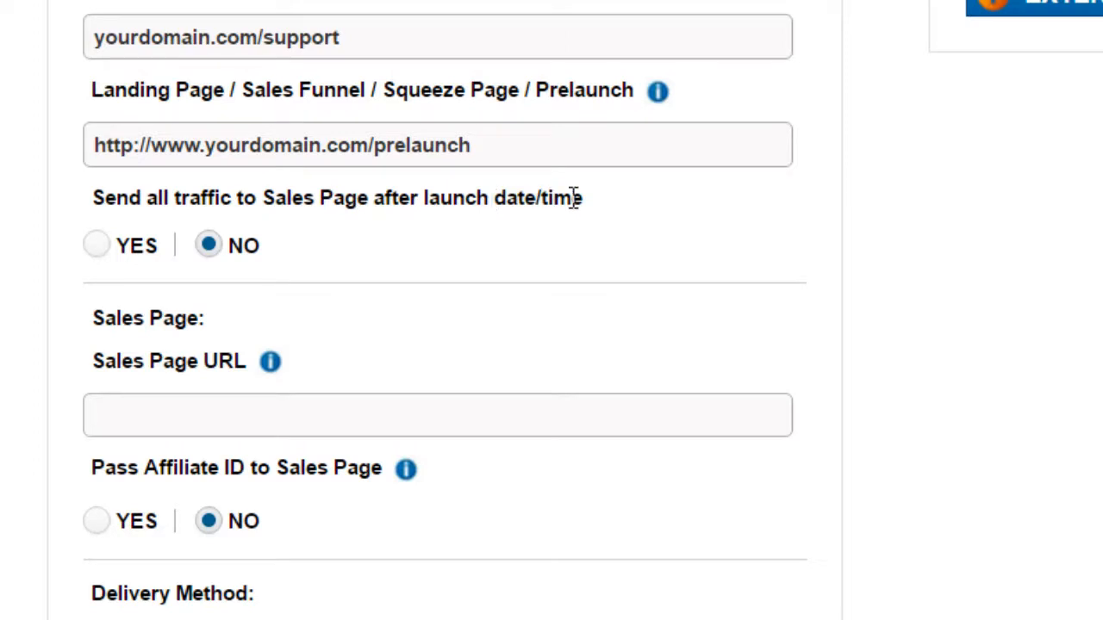
left_click(101, 250)
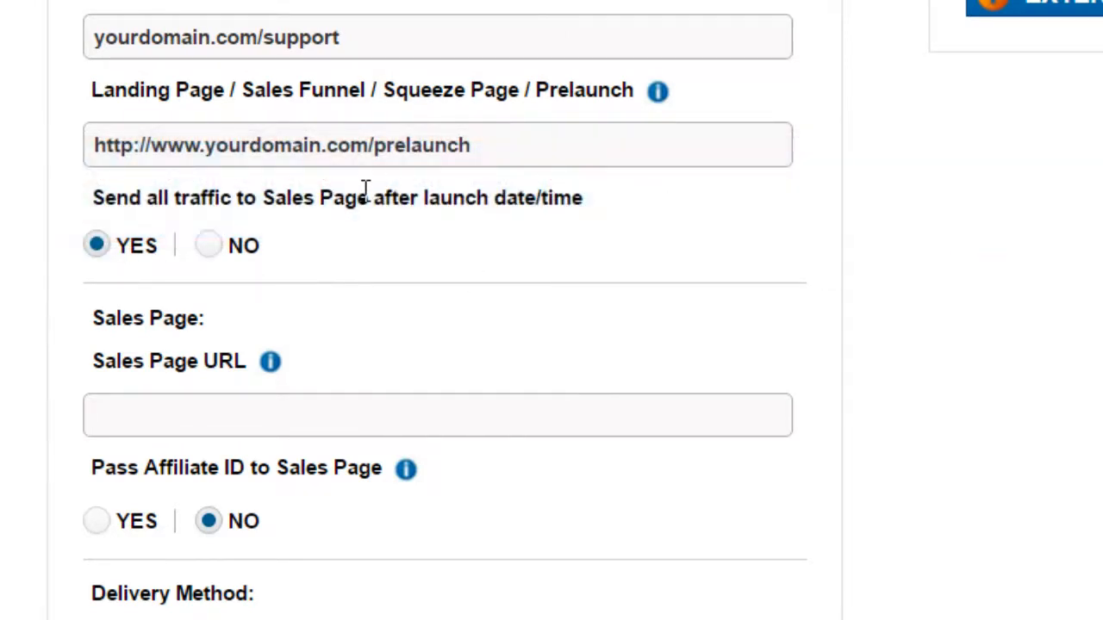
left_click(239, 426)
scroll(940, 357, "down", 1)
scroll(939, 357, "down", 2)
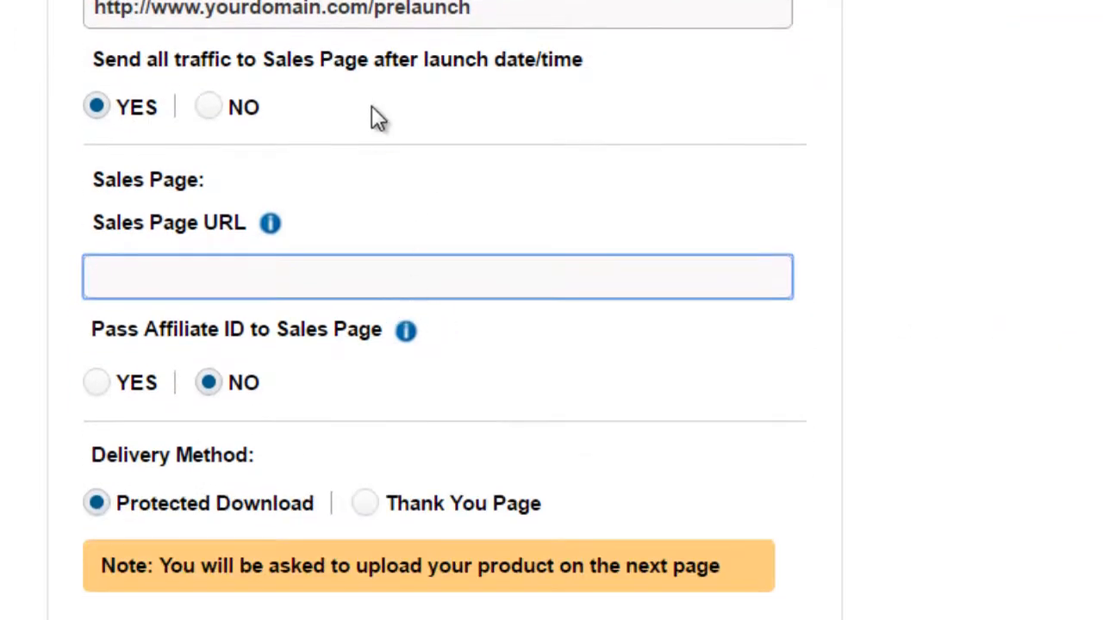
left_click(359, 17)
scroll(359, 52, "up", 3)
left_click_drag(368, 169, 61, 184)
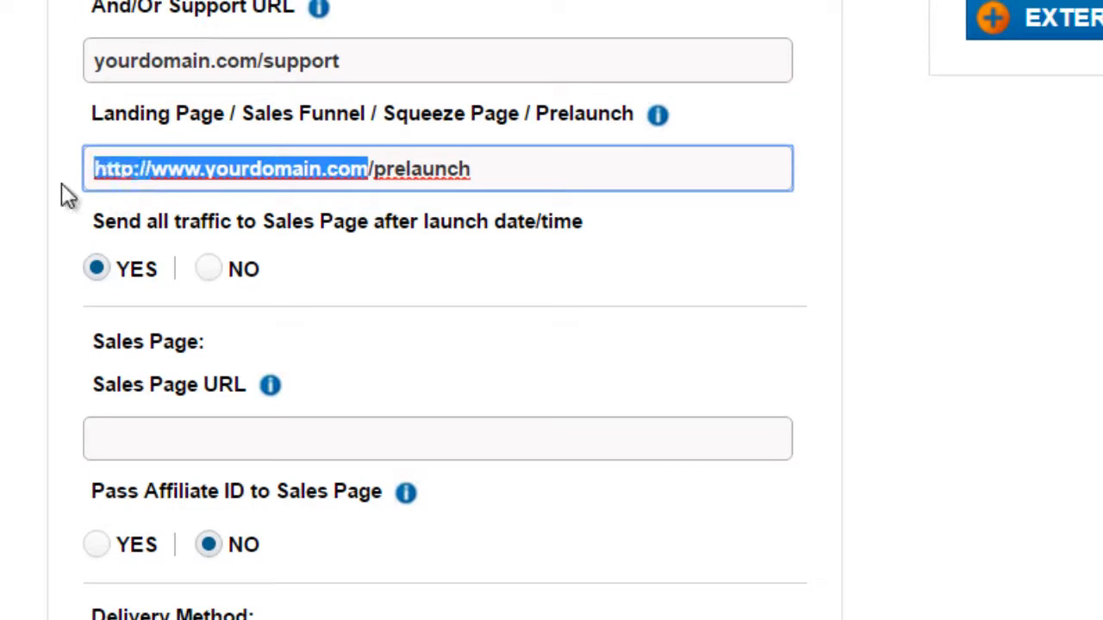
key("ctrl+c")
scroll(379, 328, "down", 3)
left_click(379, 319)
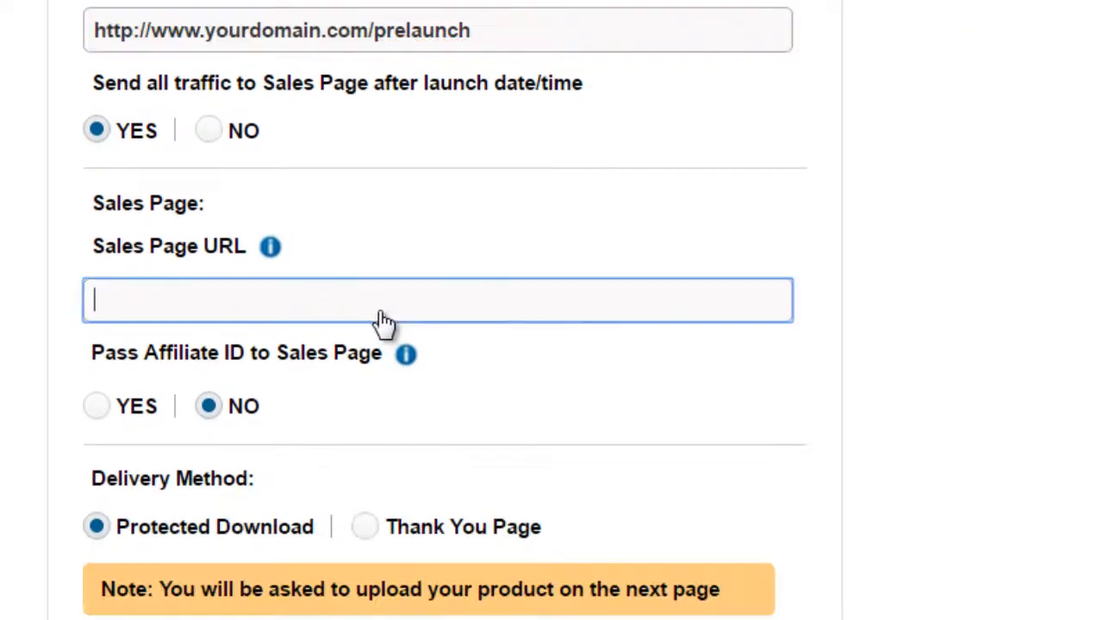
key("ctrl+v")
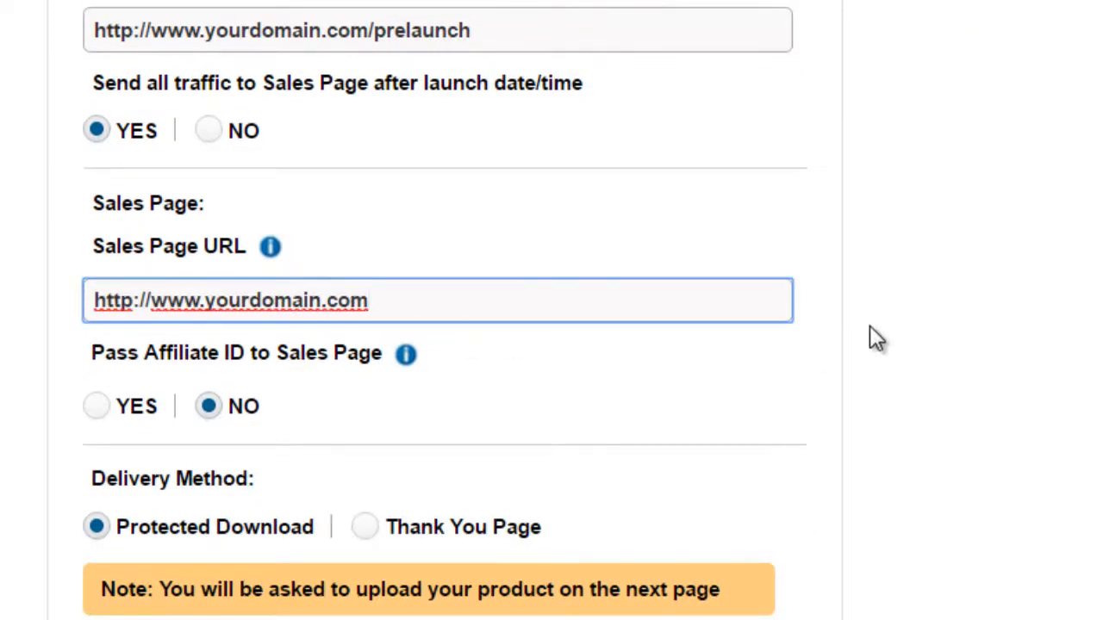
Step: Try the path /oto1 at the end of the Sales Page URL
scroll(870, 338, "down", 3)
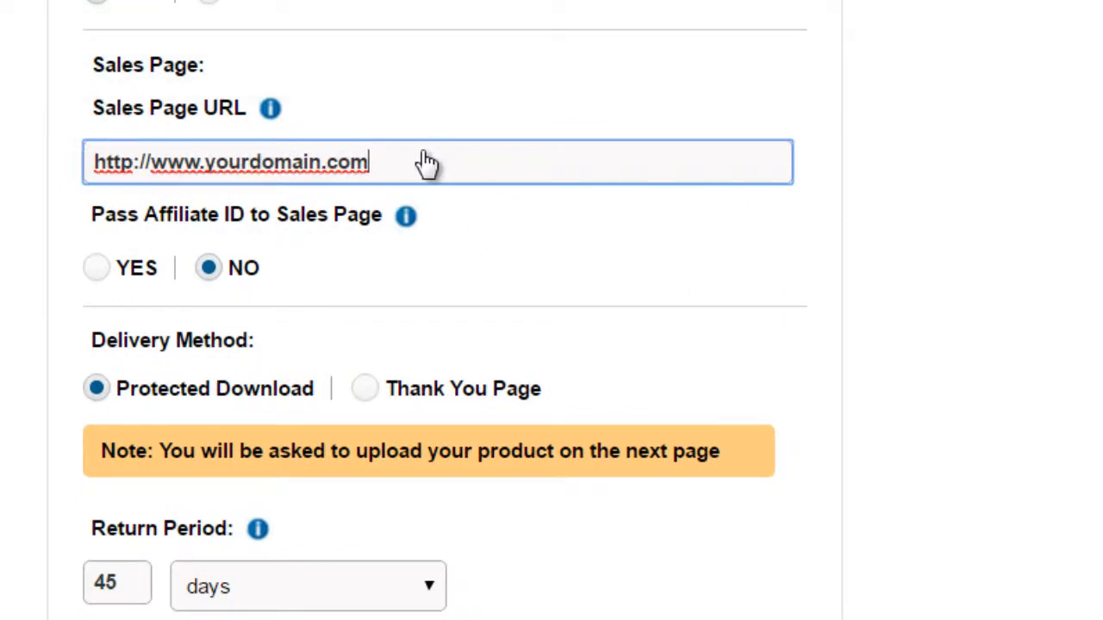
scroll(337, 191, "up", 2)
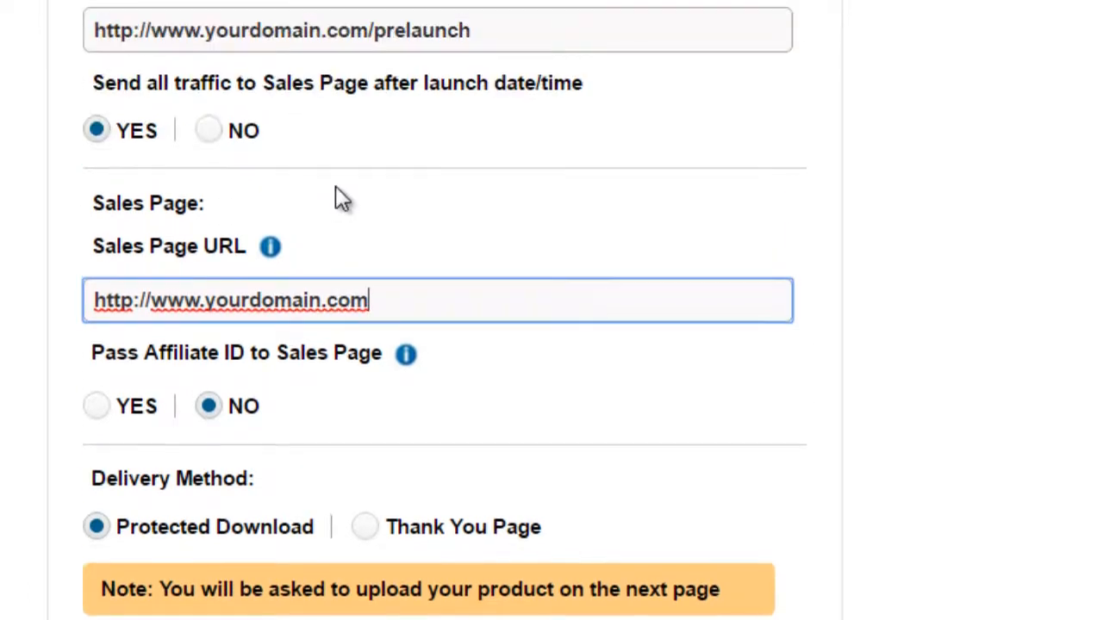
scroll(327, 250, "up", 11)
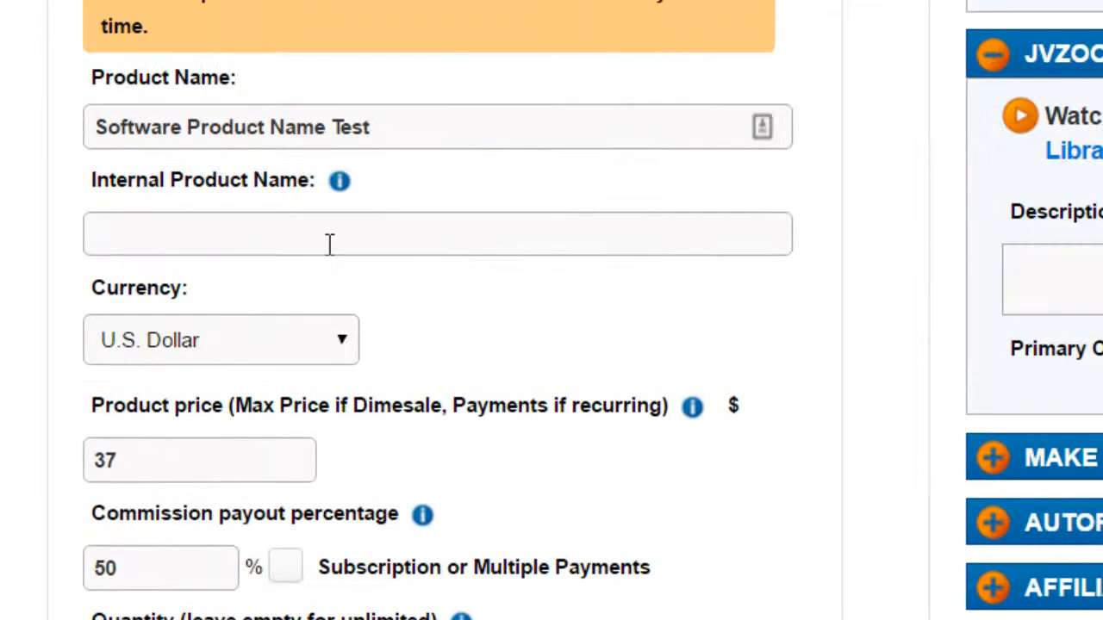
scroll(167, 322, "down", 5)
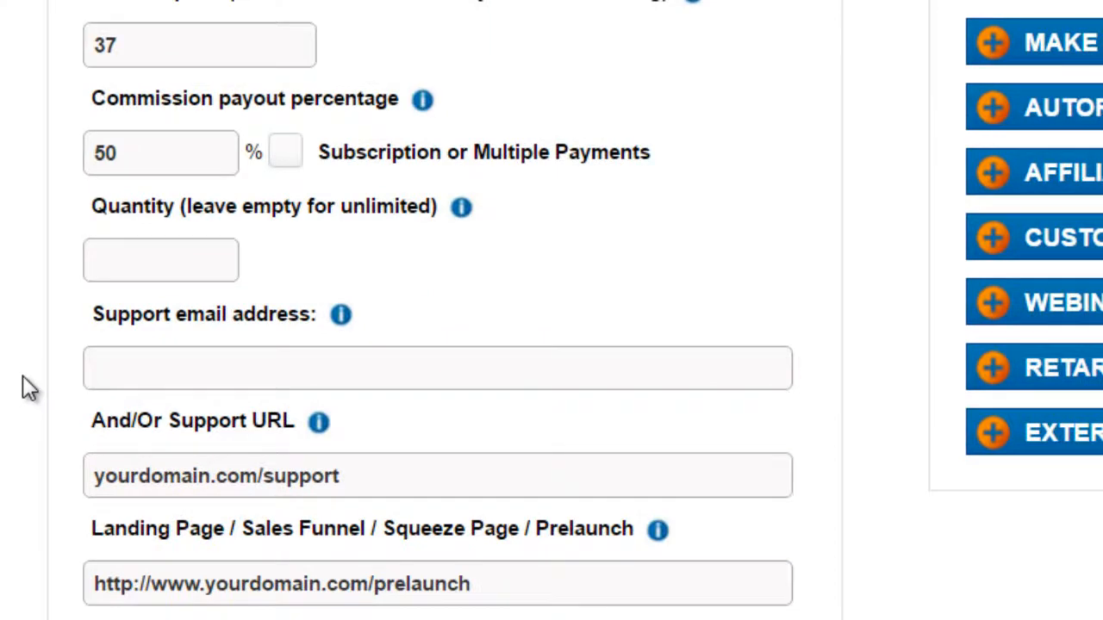
scroll(30, 389, "down", 4)
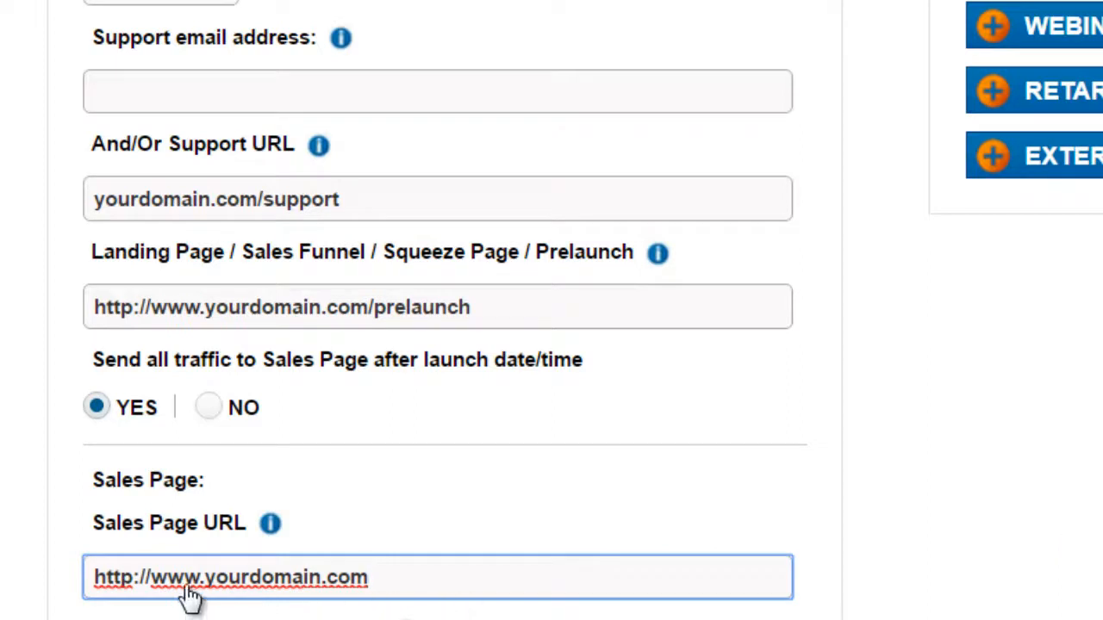
type("/oto1")
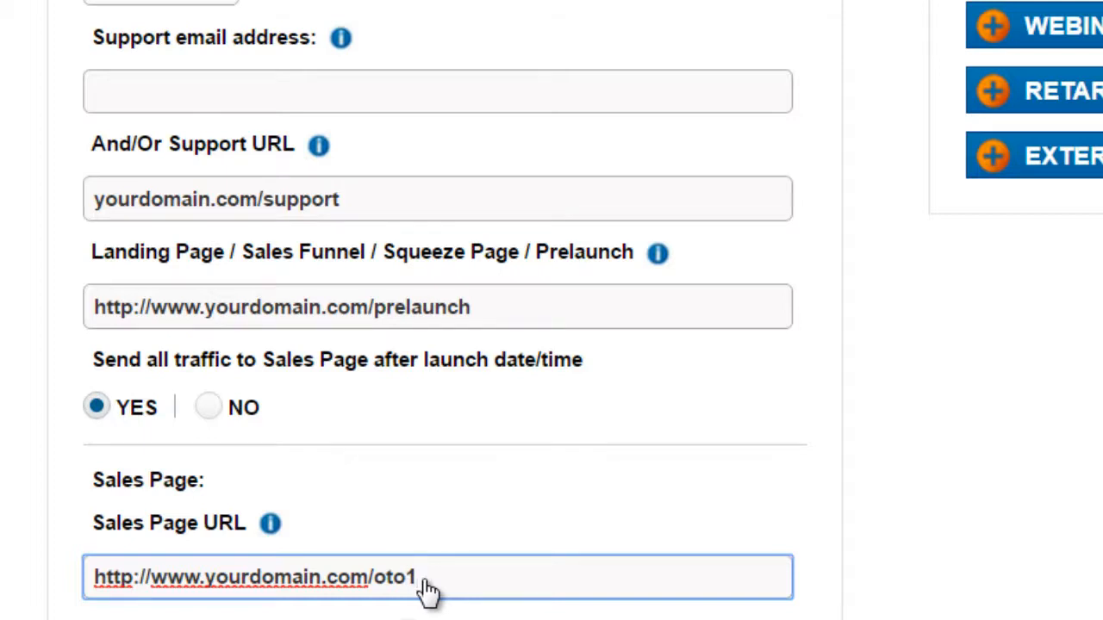
Step: Review the delivery method options and read the explanation of the Thank You Page option
scroll(428, 593, "down", 3)
mouse_move(152, 357)
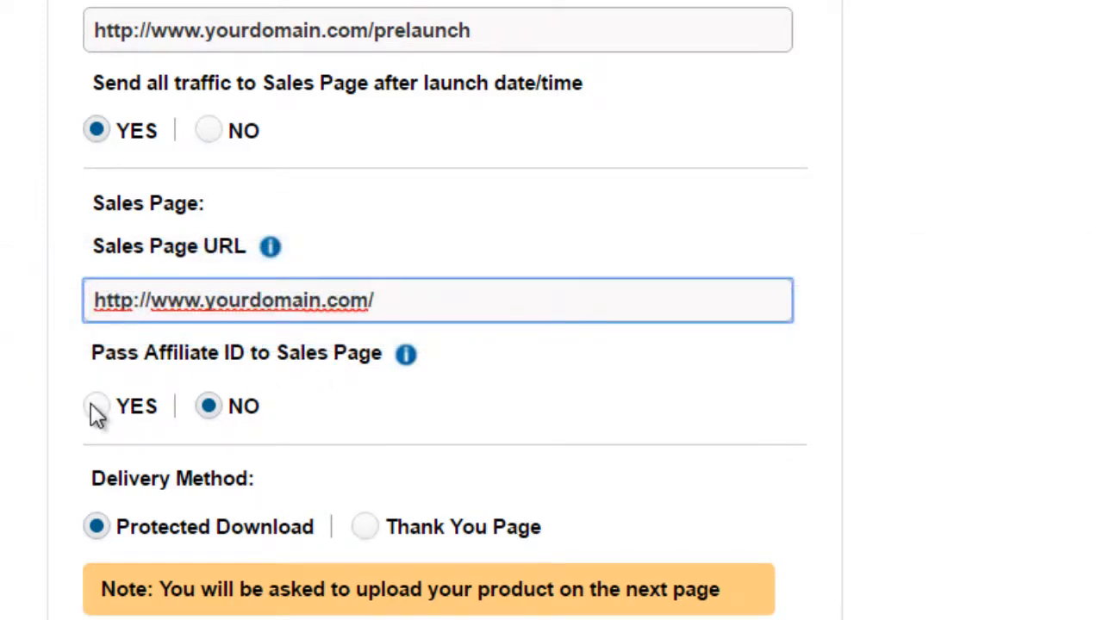
scroll(75, 400, "down", 5)
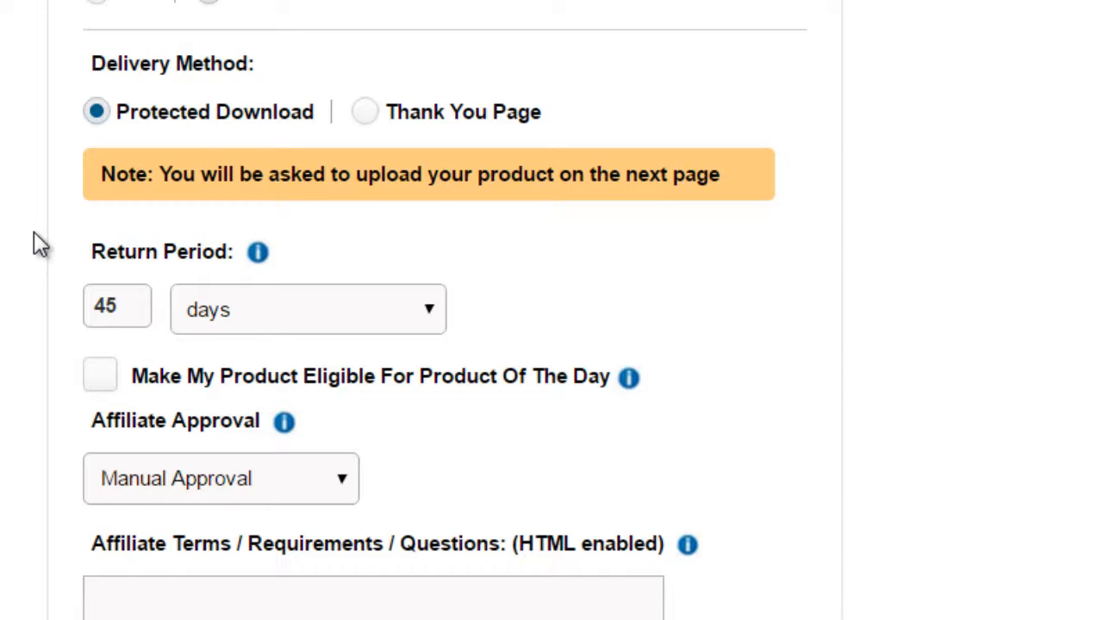
mouse_move(374, 113)
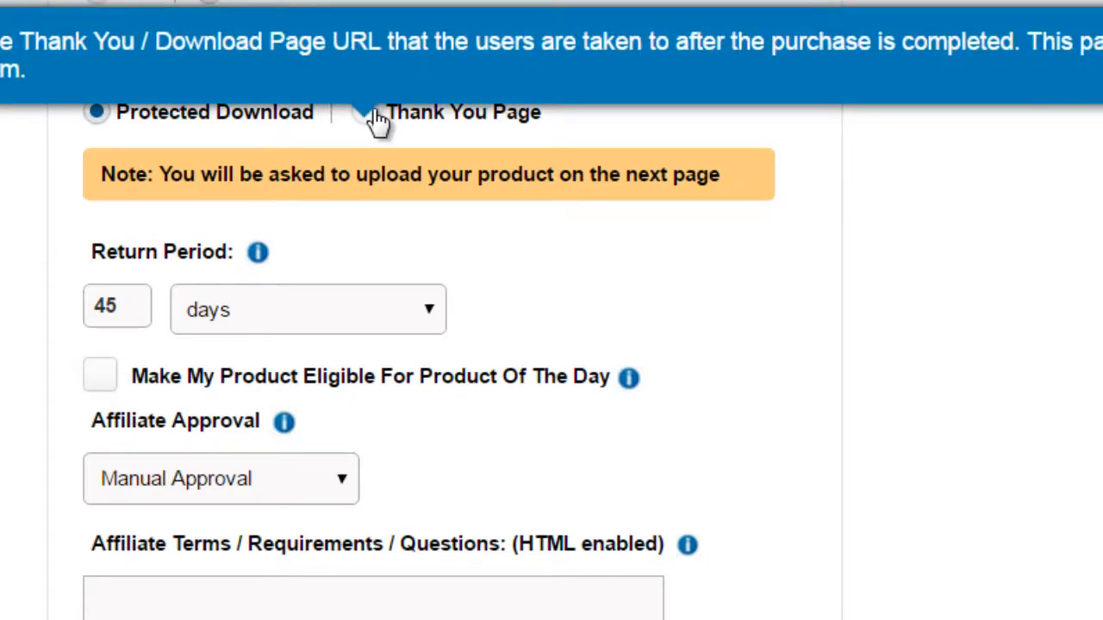
left_click(367, 114)
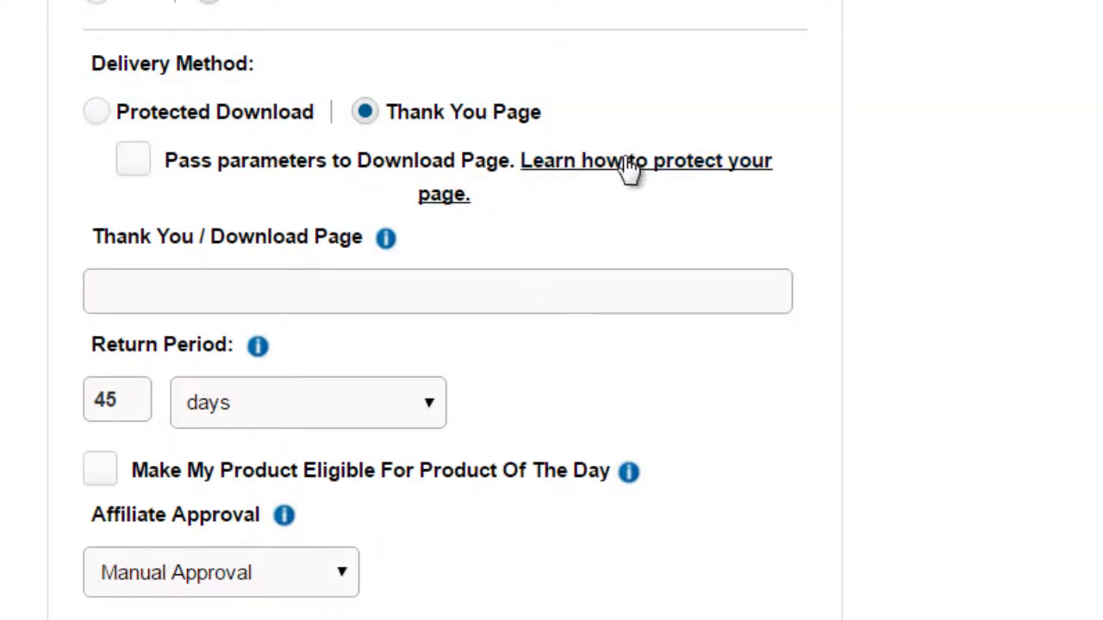
left_click(219, 290)
key("ctrl+v")
type("/thankyou")
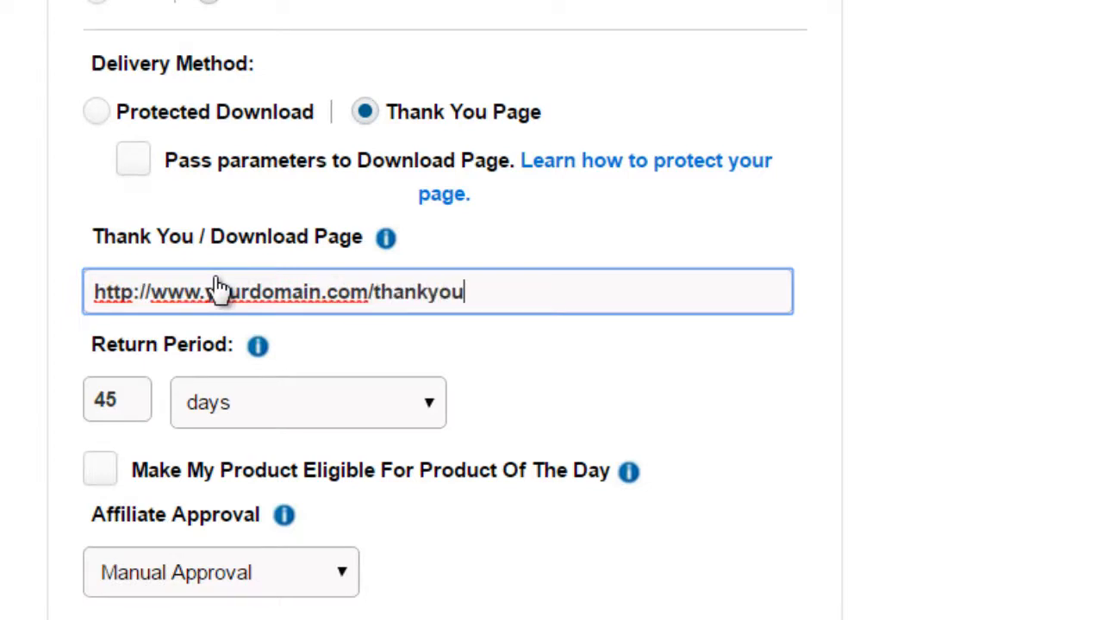
left_click(138, 164)
left_click(965, 222)
Step: Set the product's return period to 60 days
scroll(247, 276, "down", 2)
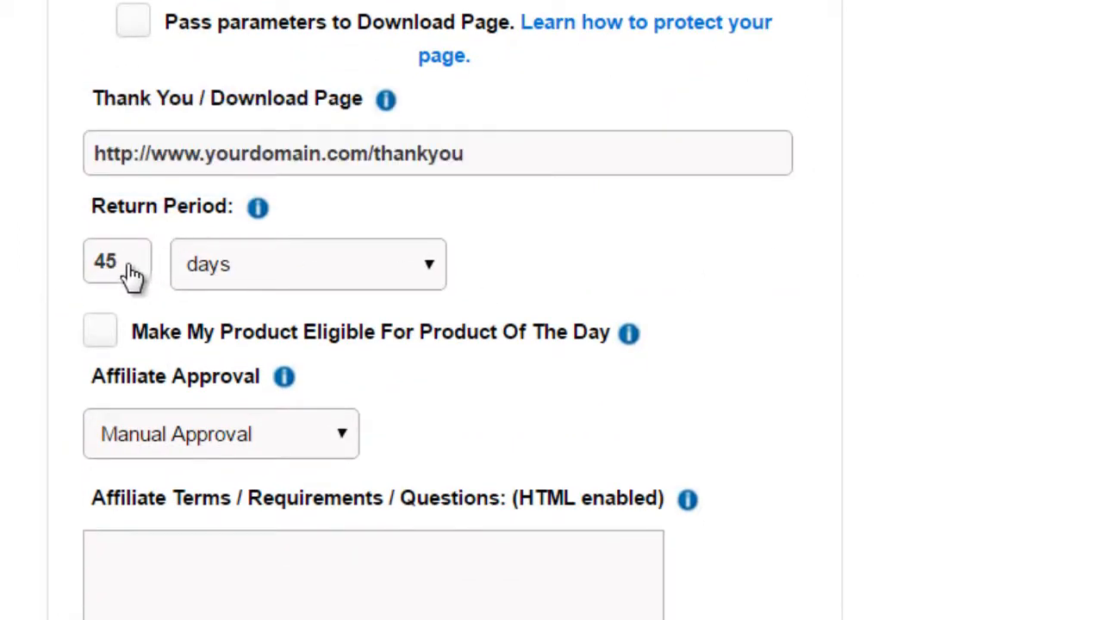
left_click_drag(130, 271, 90, 272)
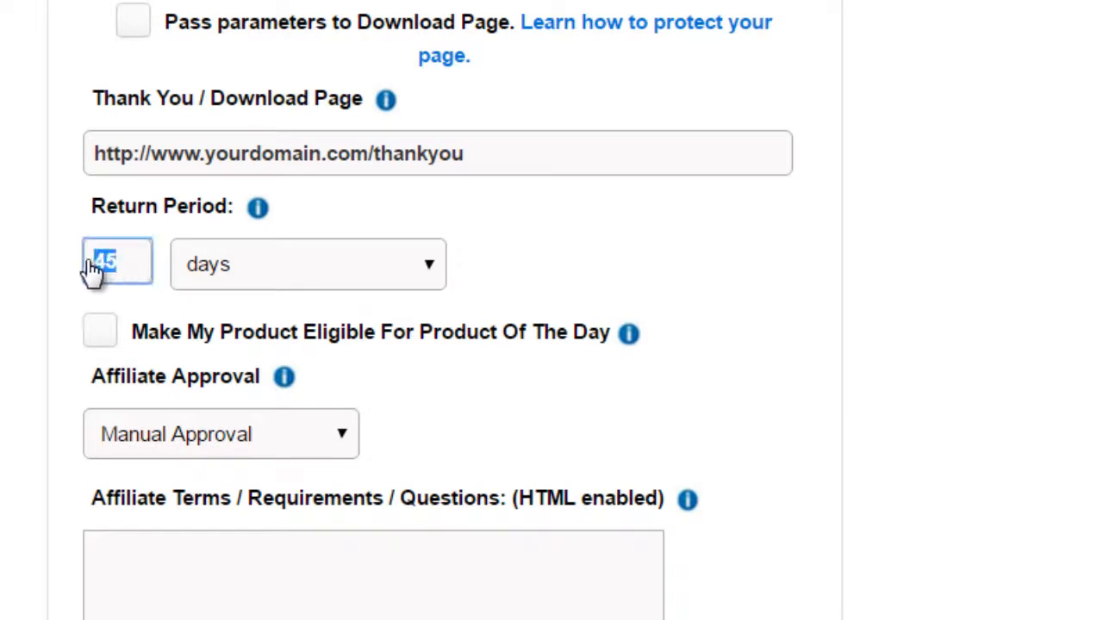
type("60")
left_click(262, 264)
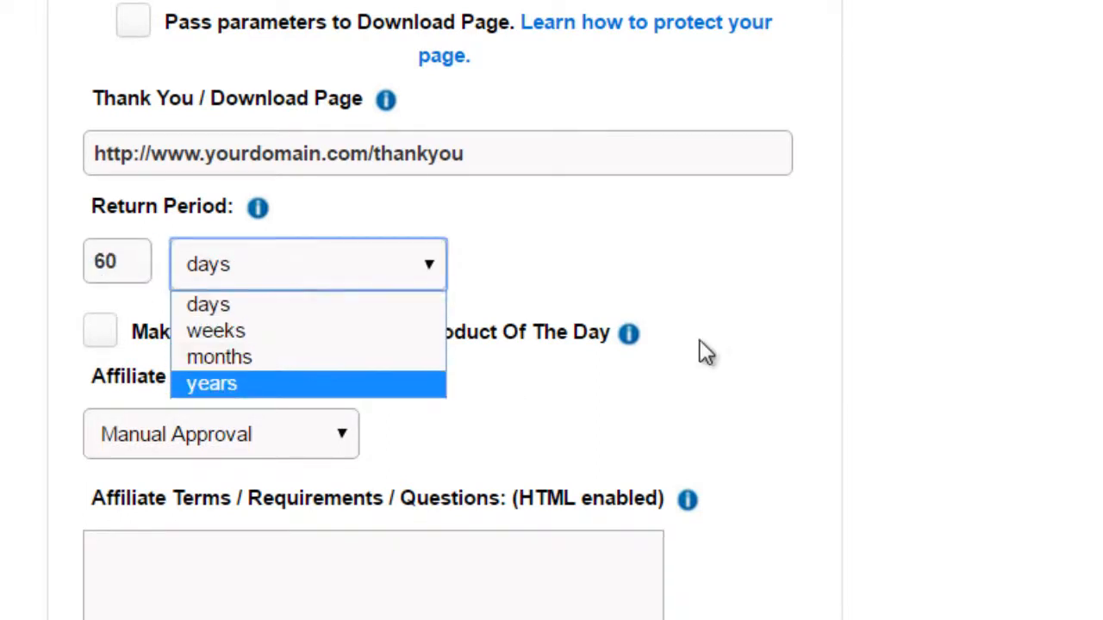
left_click(895, 303)
Step: Make the product eligible for Product of the Day
scroll(830, 287, "down", 3)
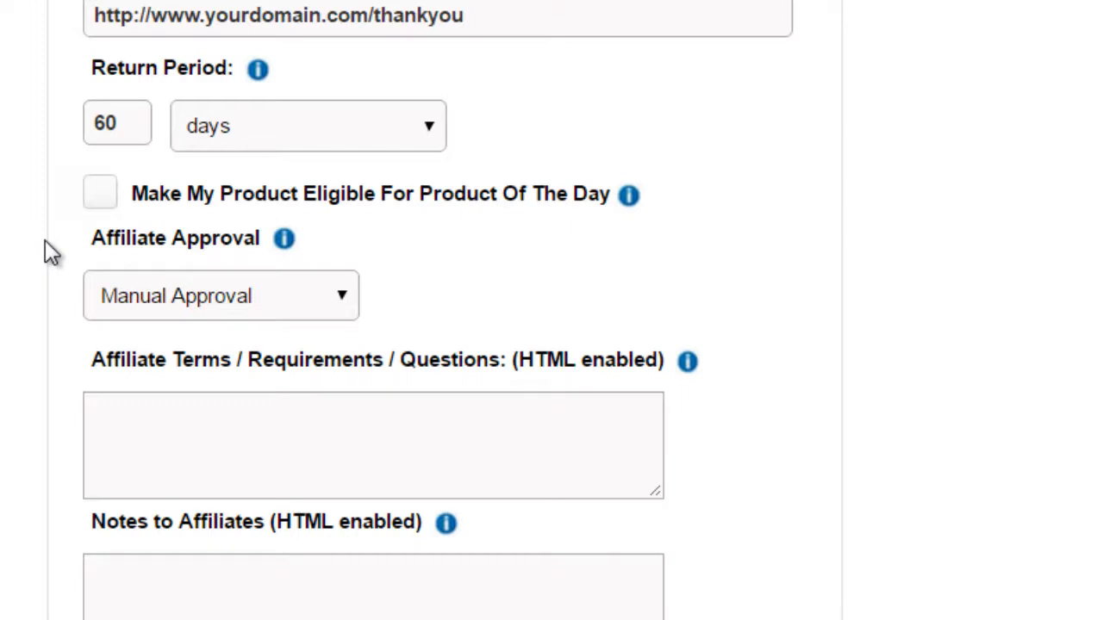
mouse_move(478, 198)
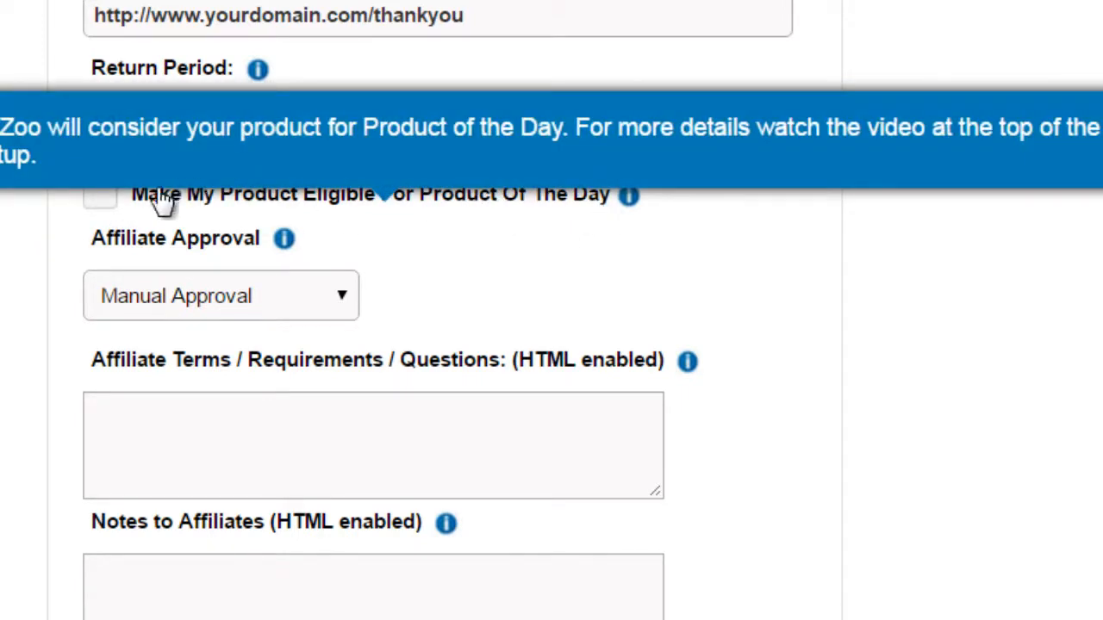
left_click(91, 203)
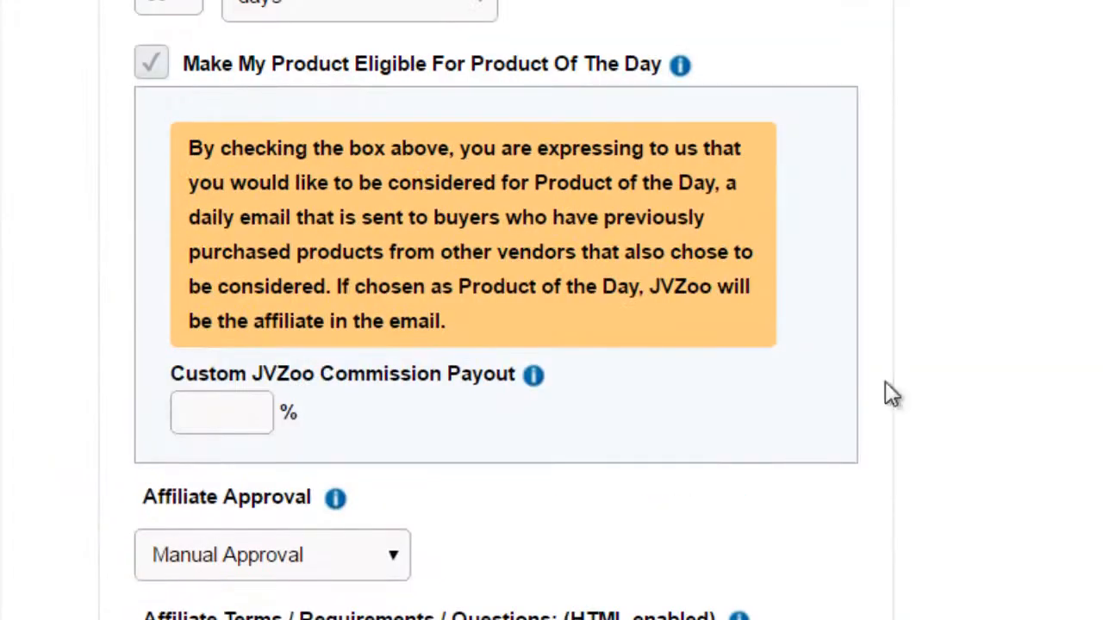
Step: Try custom JVZoo commission payouts of 75% and 60%, and clear the value
left_click(231, 416)
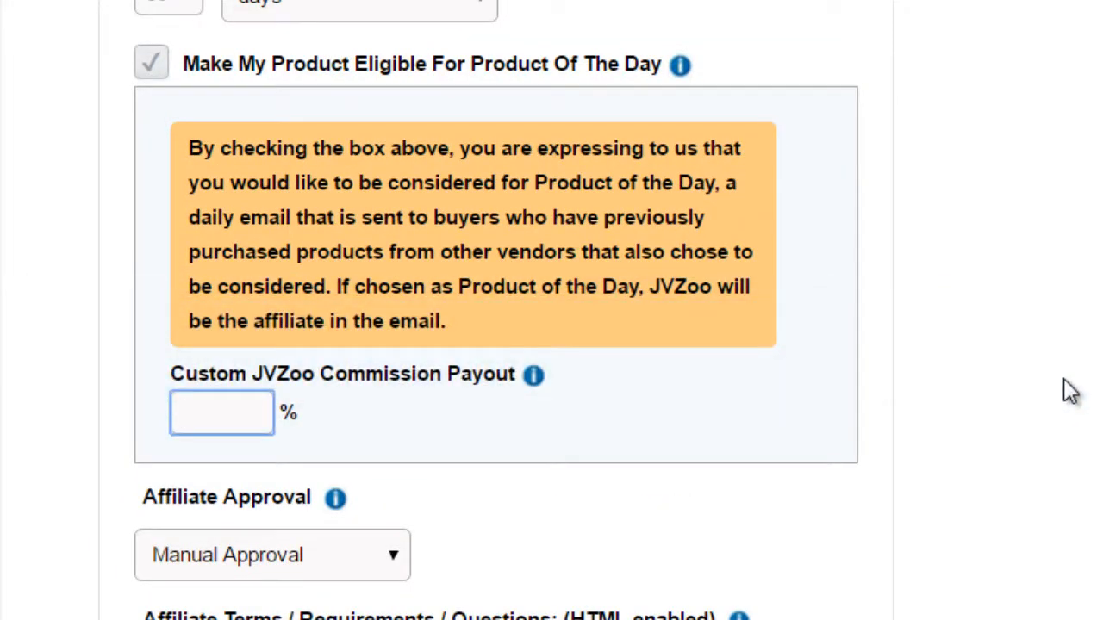
type("75")
key("BackSpace")
key("BackSpace")
type("60")
key("BackSpace")
key("BackSpace")
left_click(1065, 380)
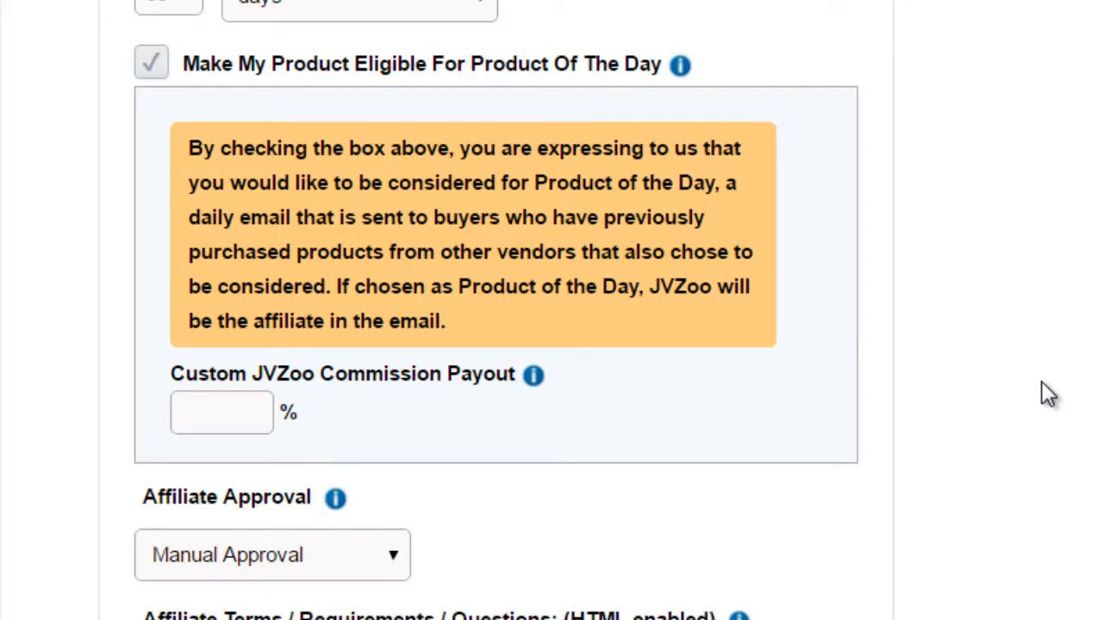
Step: Set the Custom JVZoo Commission Payout to 50%
scroll(283, 267, "down", 2)
left_click(204, 287)
type("50")
Step: Try No Affiliates Allowed for the affiliate approval, return it to Manual Approval and check the Auto-Approve option
scroll(204, 284, "down", 2)
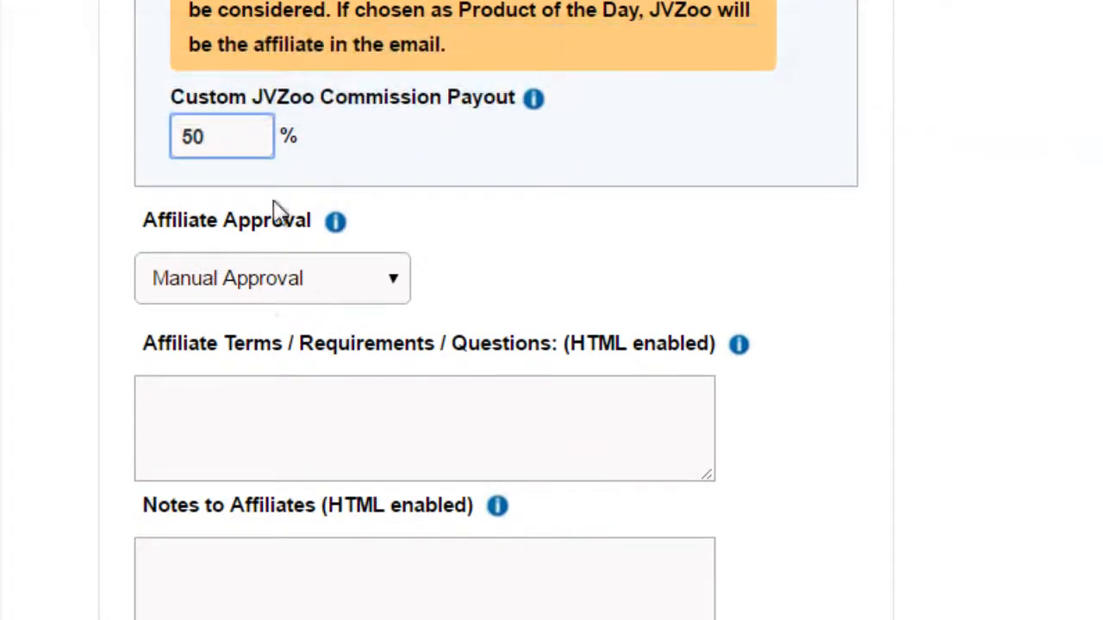
scroll(118, 321, "down", 2)
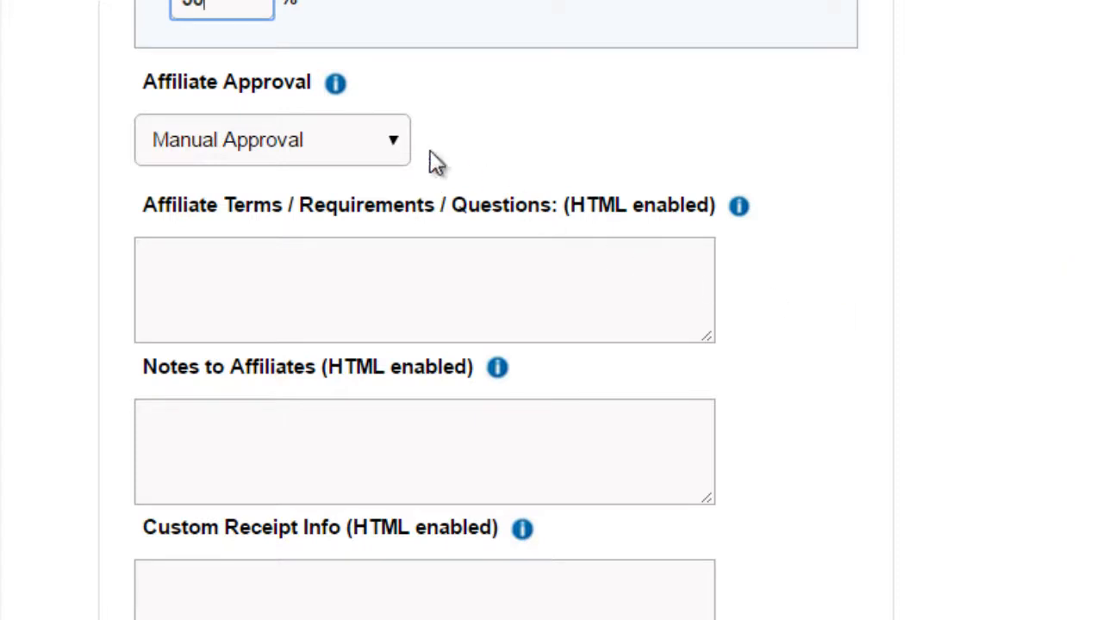
left_click(337, 154)
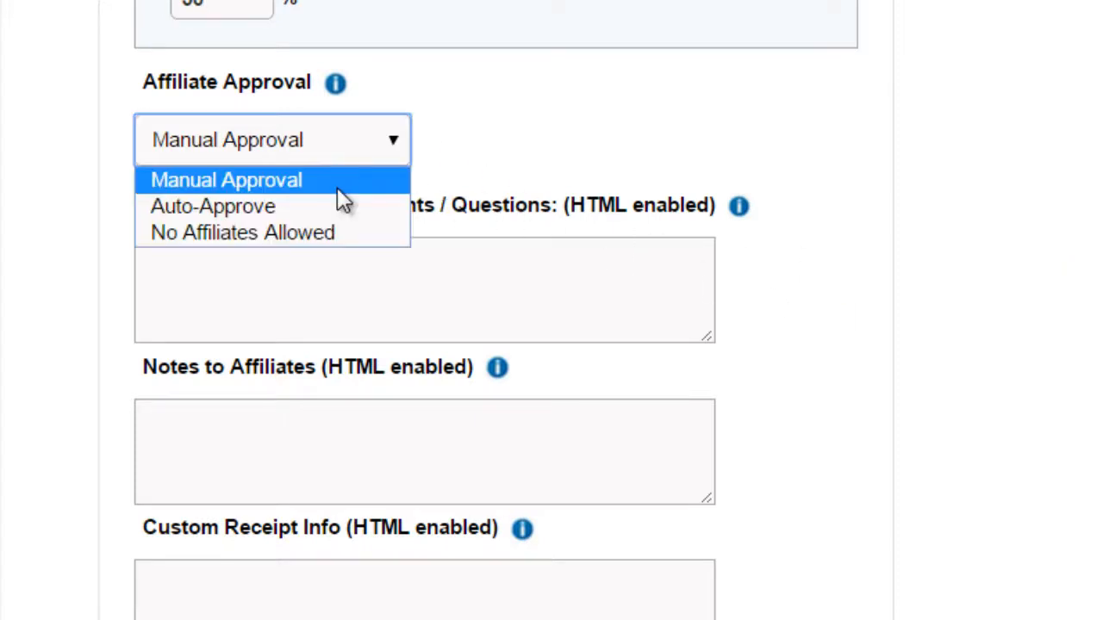
left_click(325, 233)
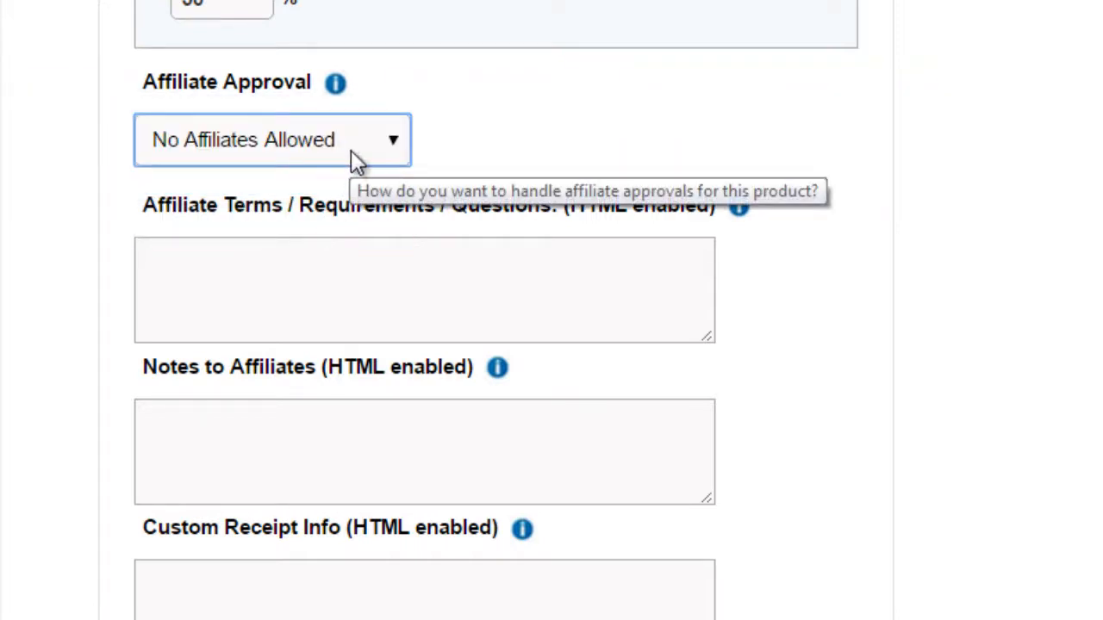
left_click(353, 155)
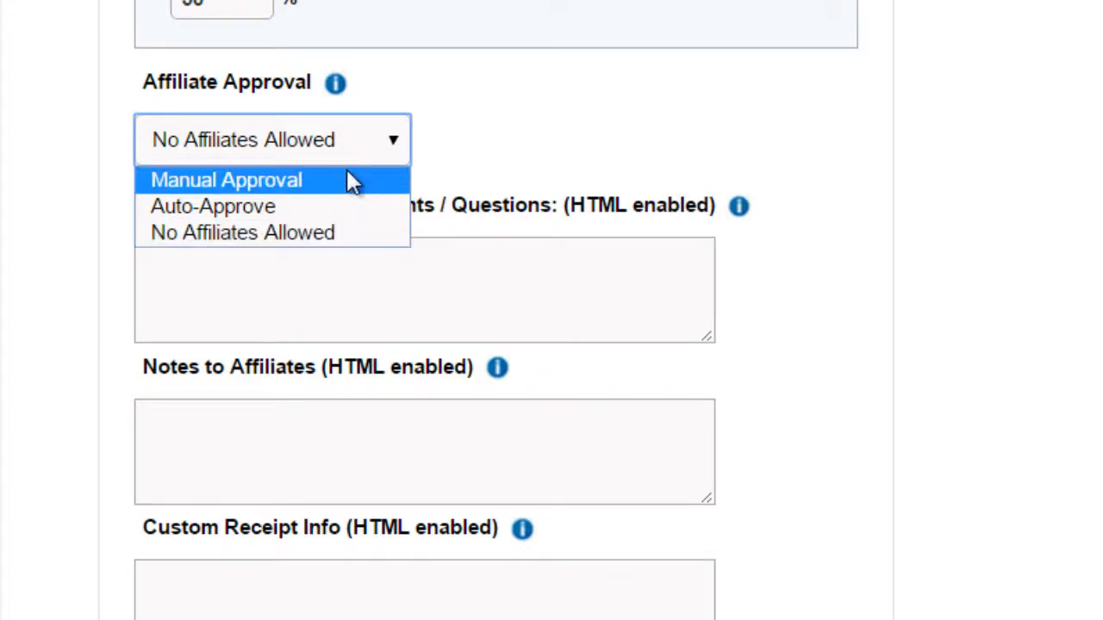
left_click(353, 181)
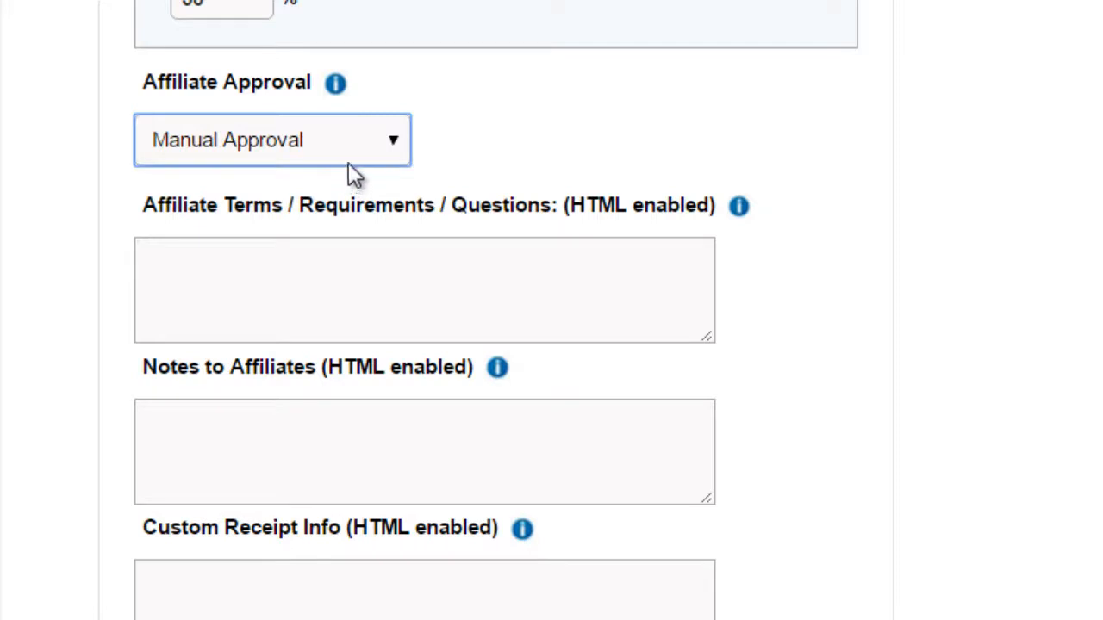
left_click(357, 162)
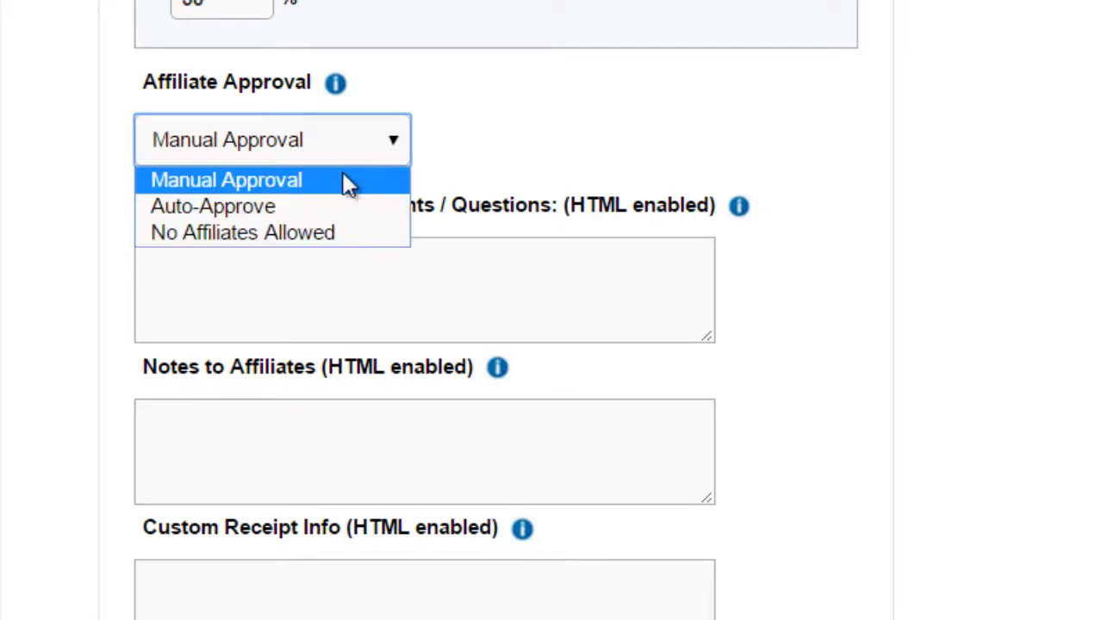
left_click(917, 227)
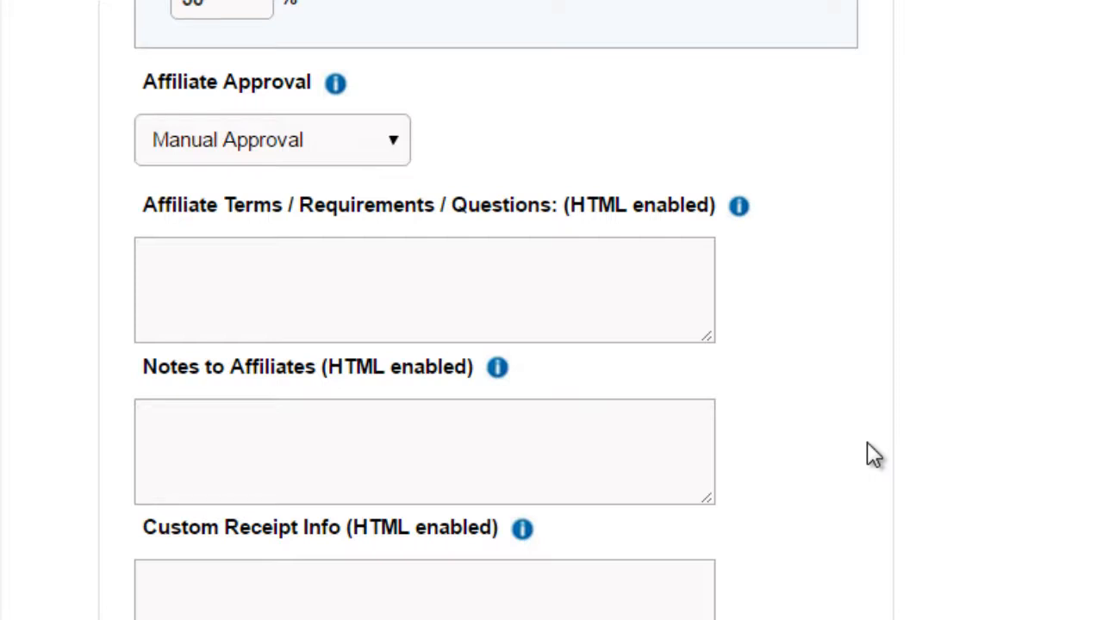
Step: Look over the affiliate terms, notes to affiliates, custom receipt and custom email receipt fields without filling them in
scroll(868, 446, "down", 2)
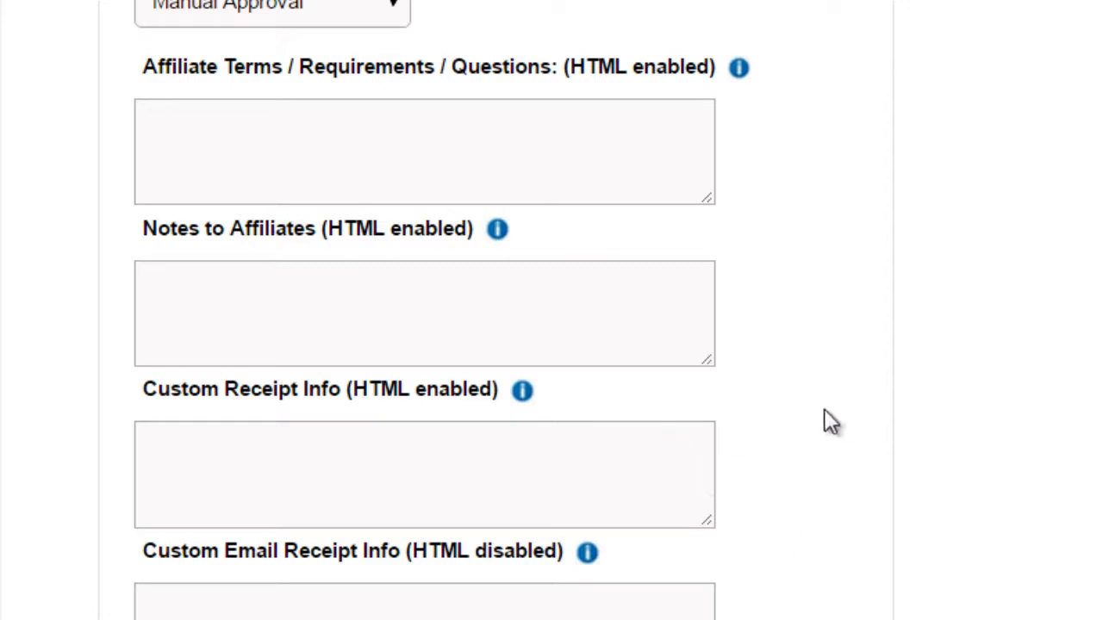
left_click(201, 138)
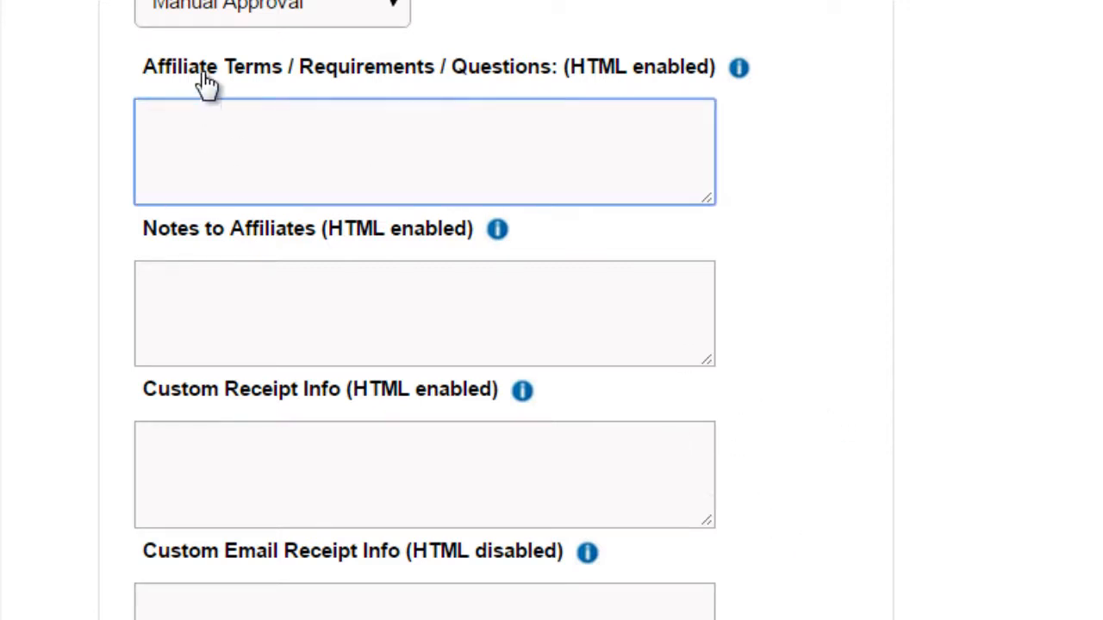
left_click(310, 297)
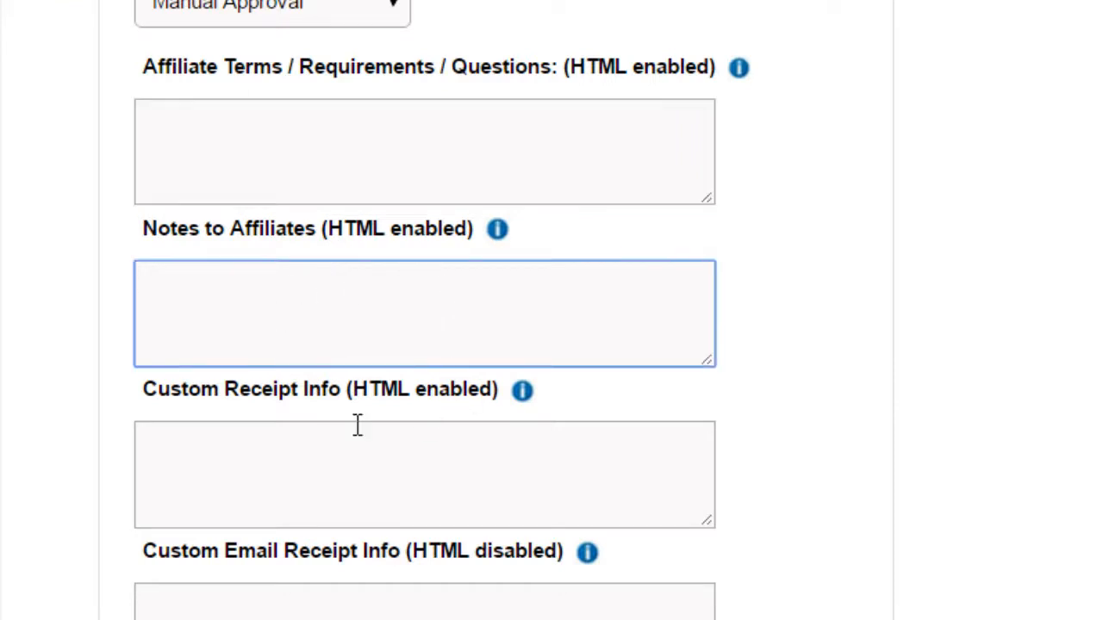
left_click(284, 459)
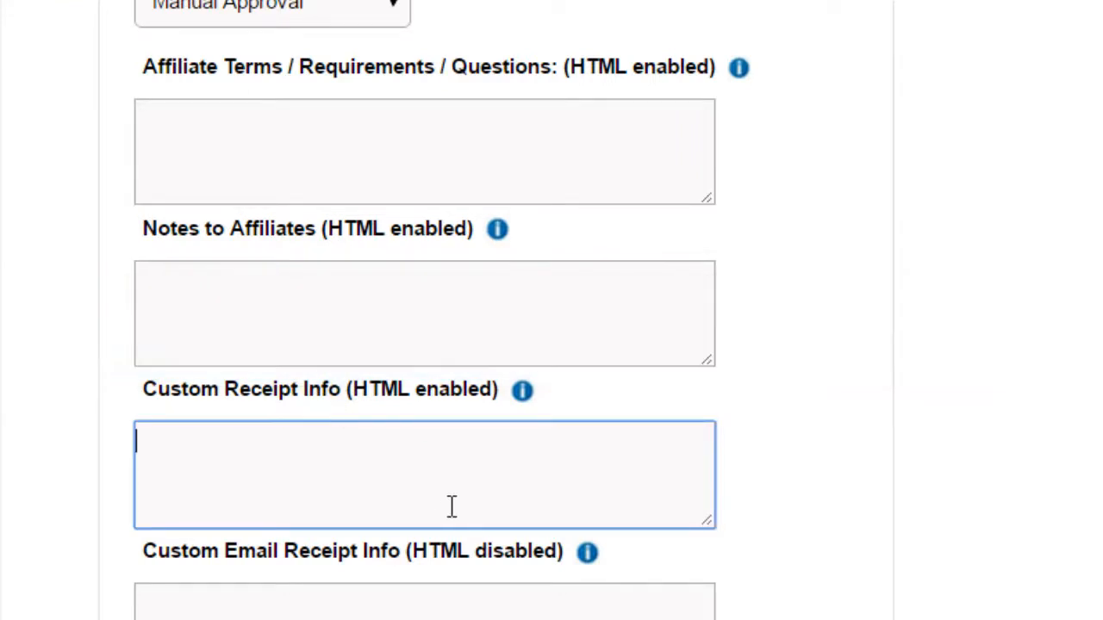
left_click(309, 605)
mouse_move(664, 521)
left_click(371, 143)
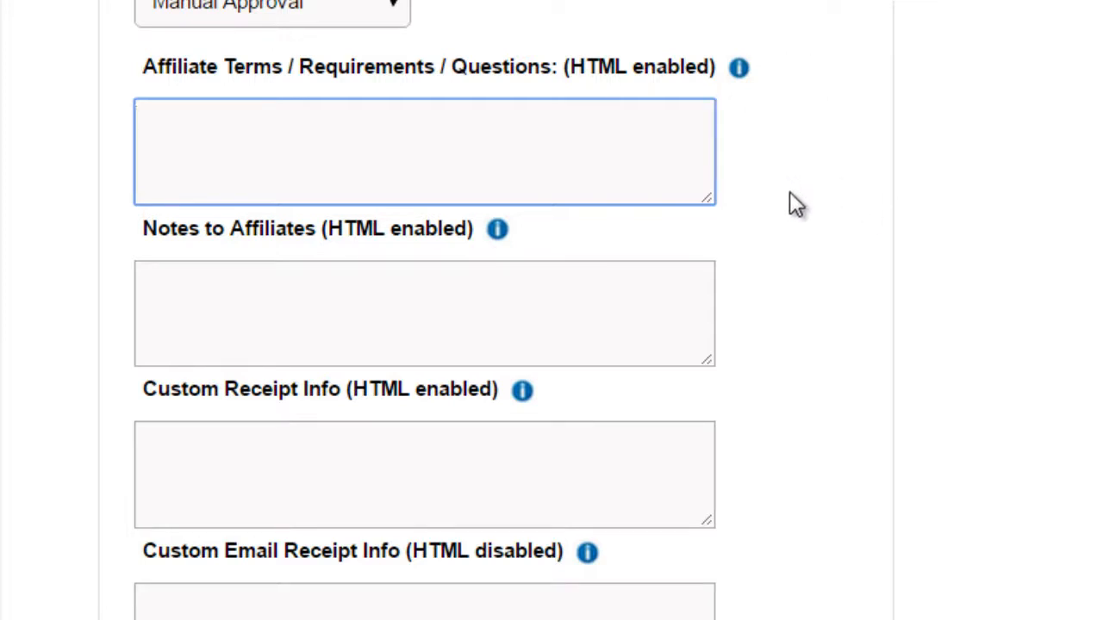
Step: Review the checkout payment options and the JVZoo Product Library section under the advanced features
scroll(800, 377, "up", 8)
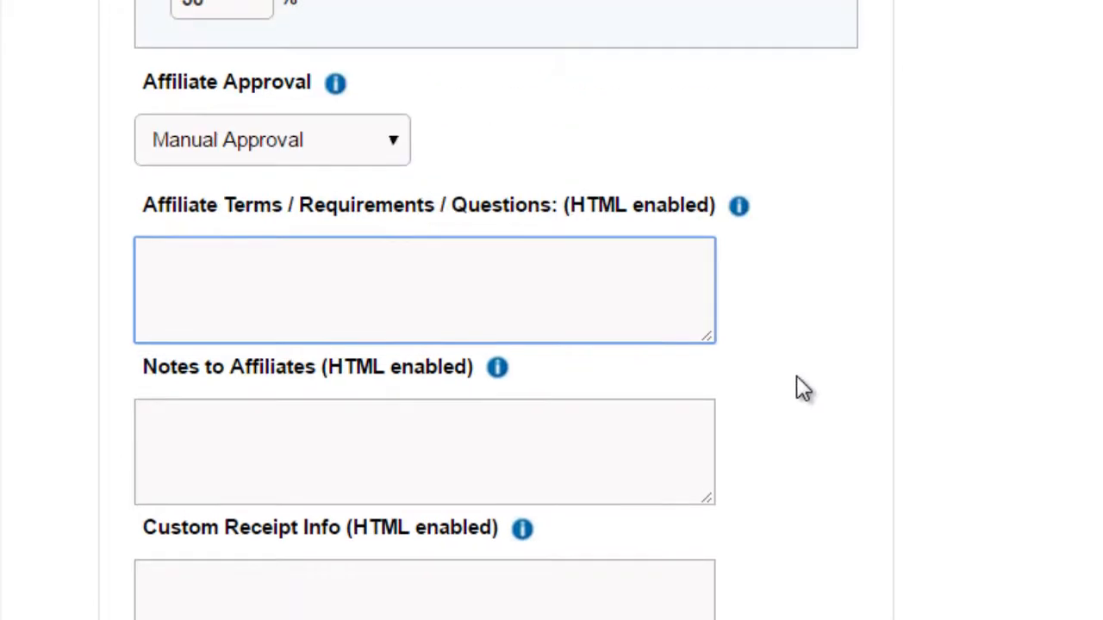
scroll(805, 377, "up", 15)
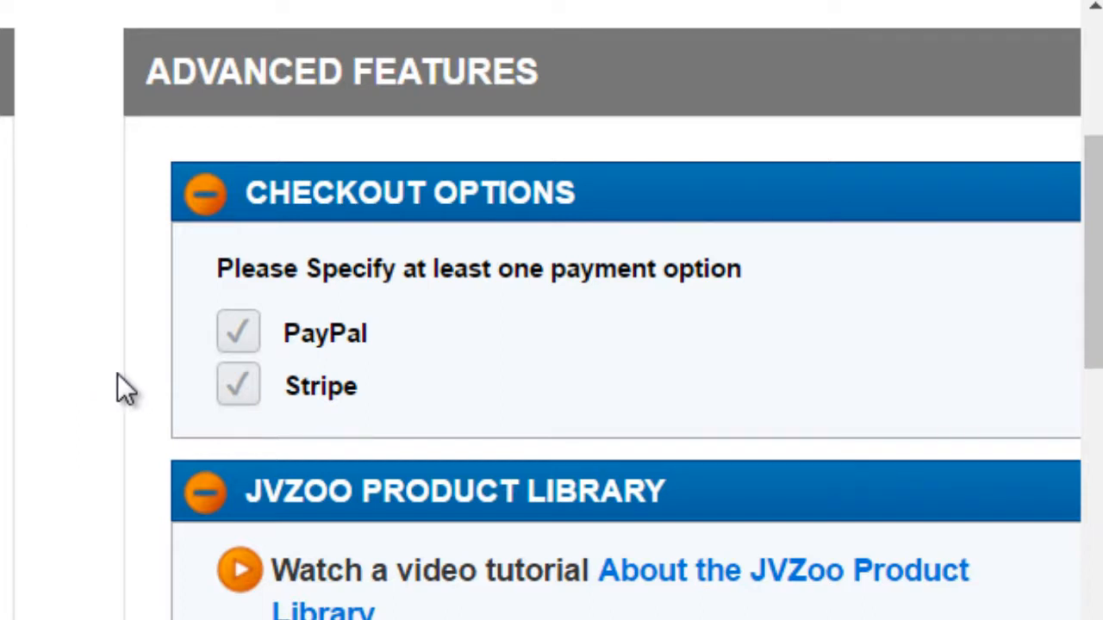
scroll(118, 387, "down", 2)
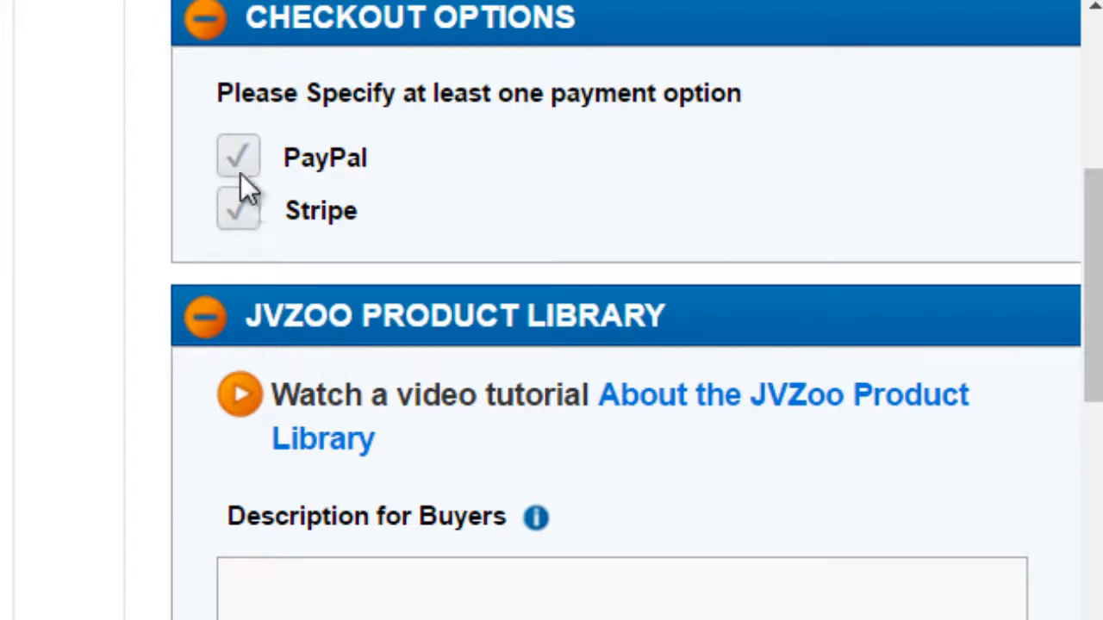
scroll(78, 438, "down", 2)
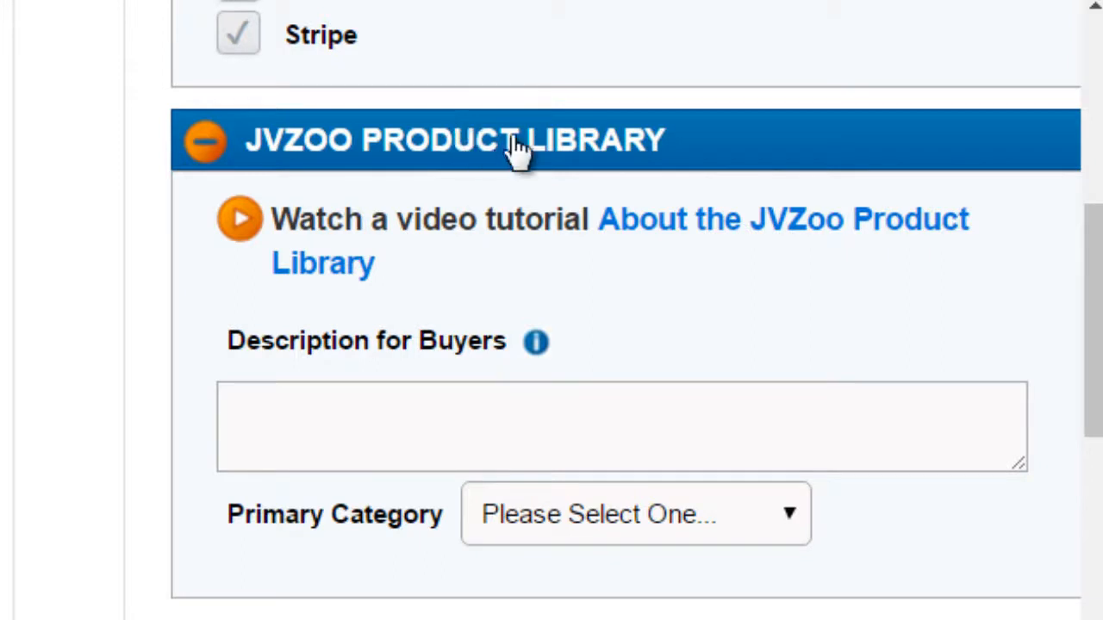
left_click(524, 450)
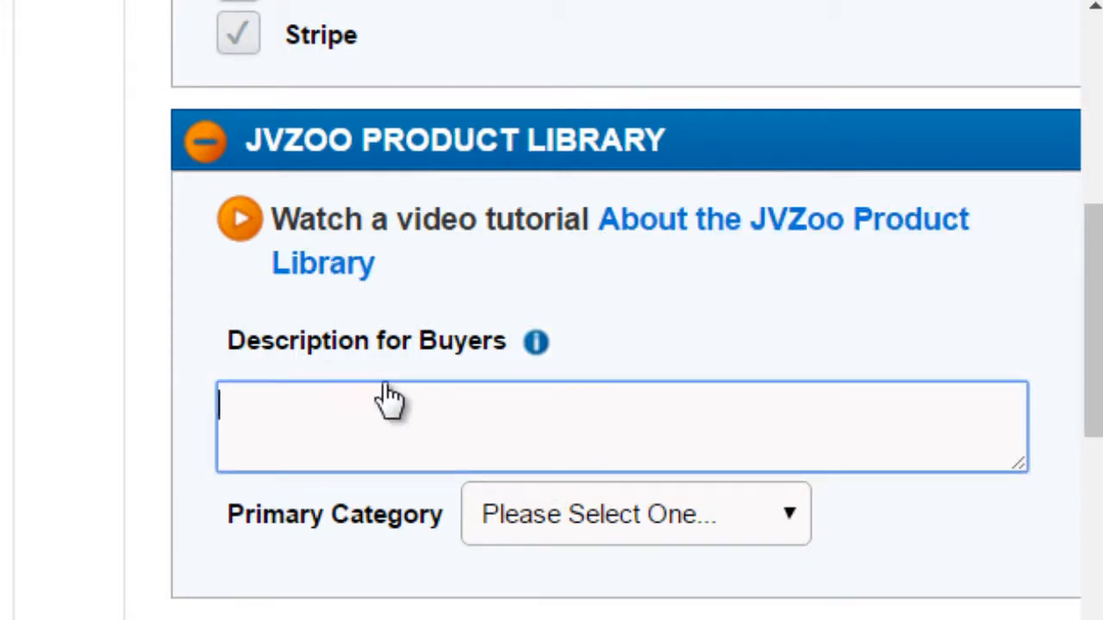
Step: Set the product library's primary category to Business / Finance > Entrepreneurship
left_click(571, 517)
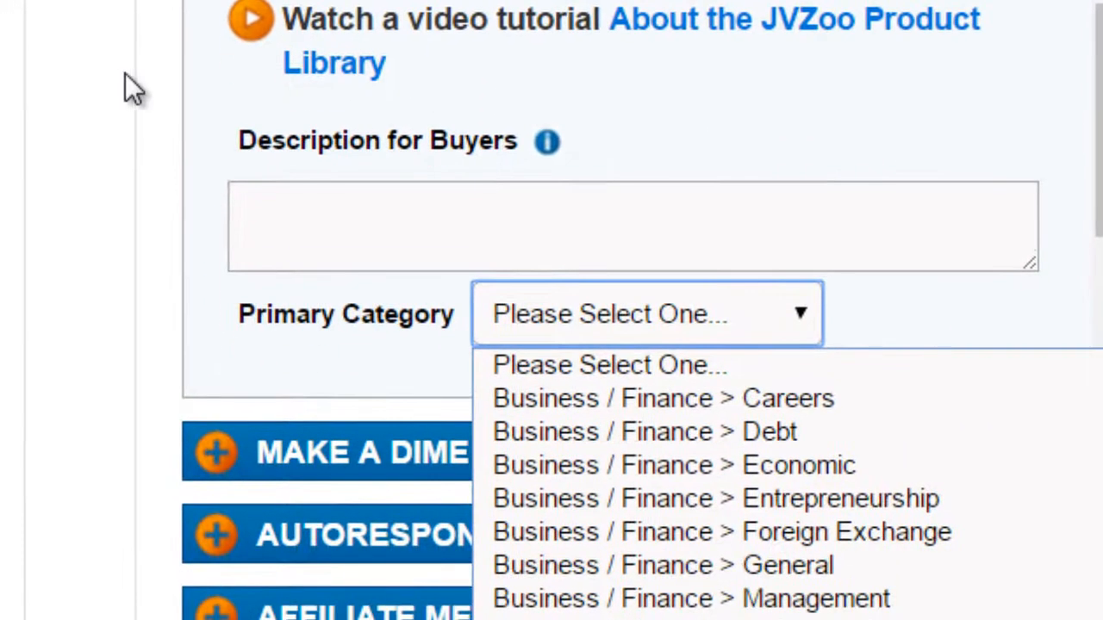
left_click(129, 75)
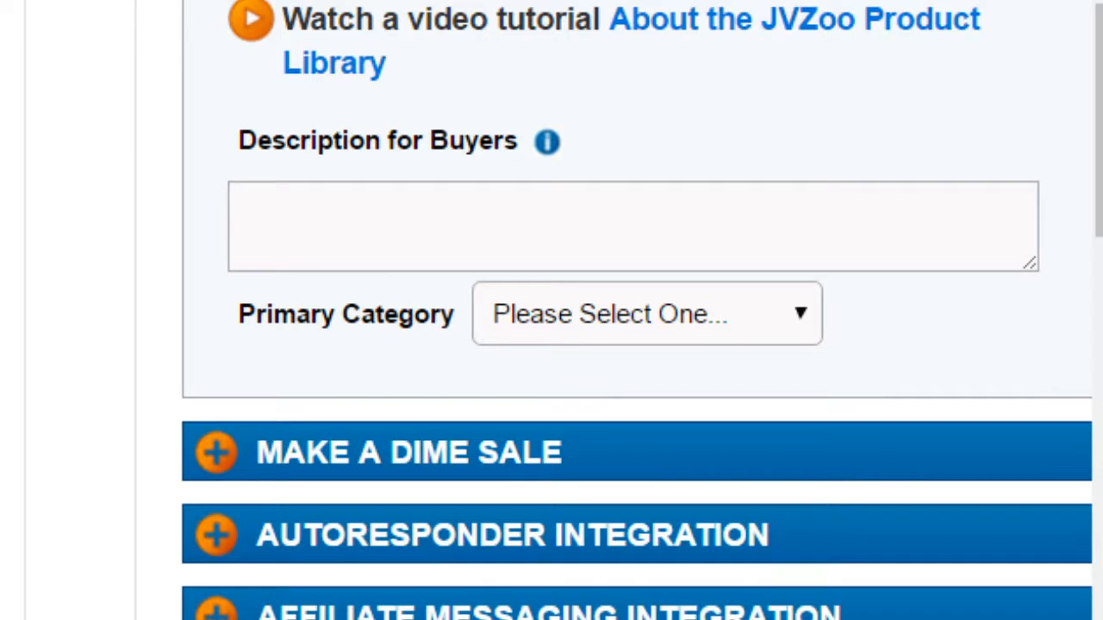
left_click(540, 314)
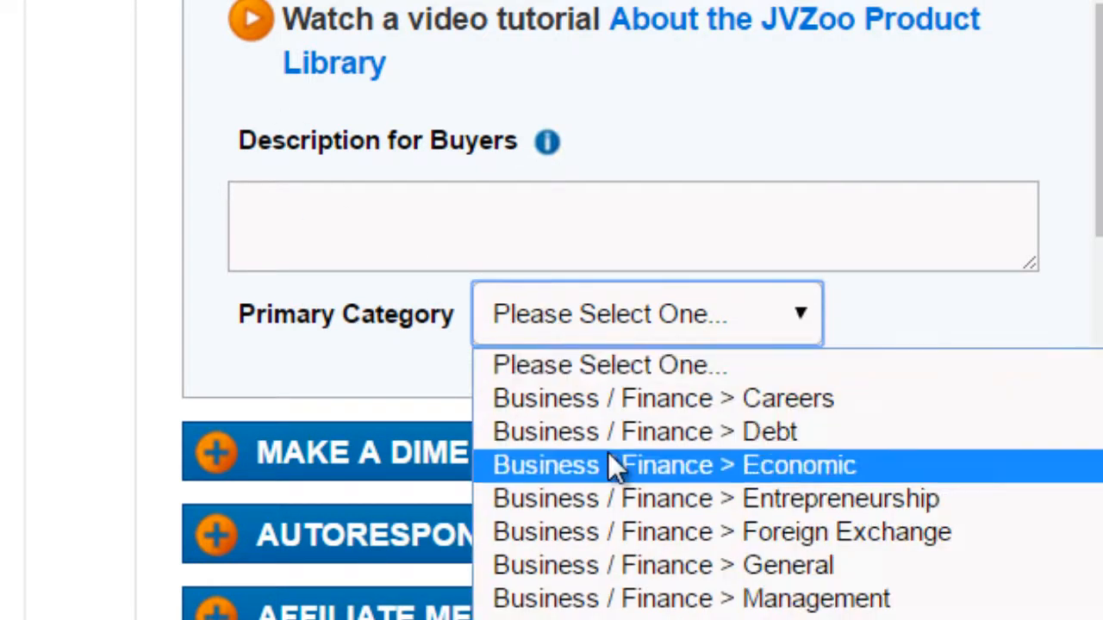
left_click(614, 499)
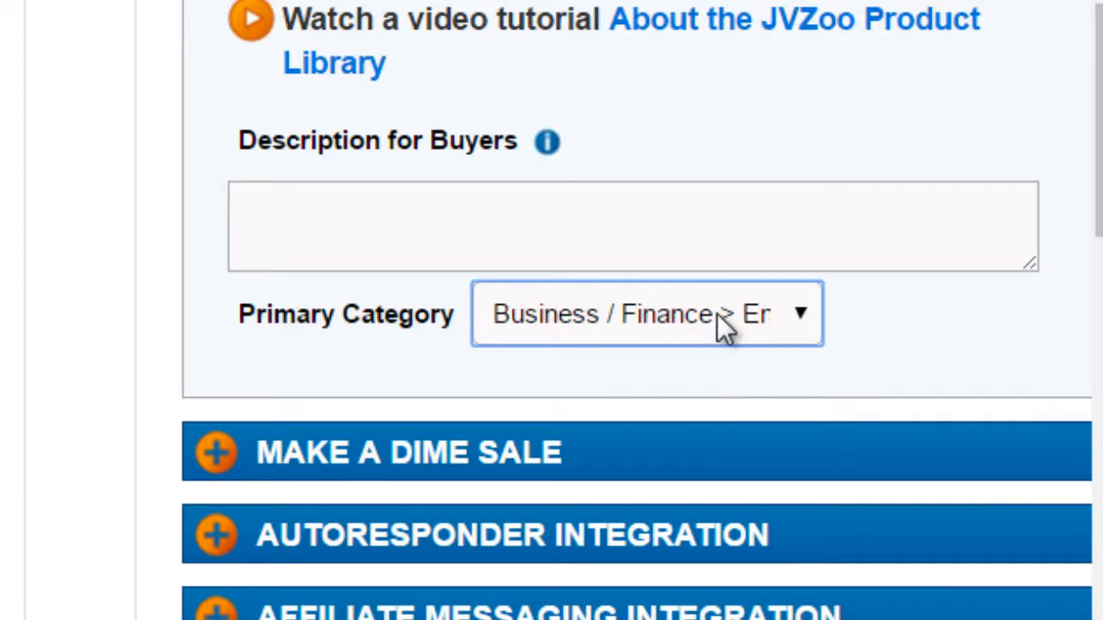
Step: Enter "Software Product Name Test Description" as the Description for Buyers, reusing the copied product name
left_click(291, 211)
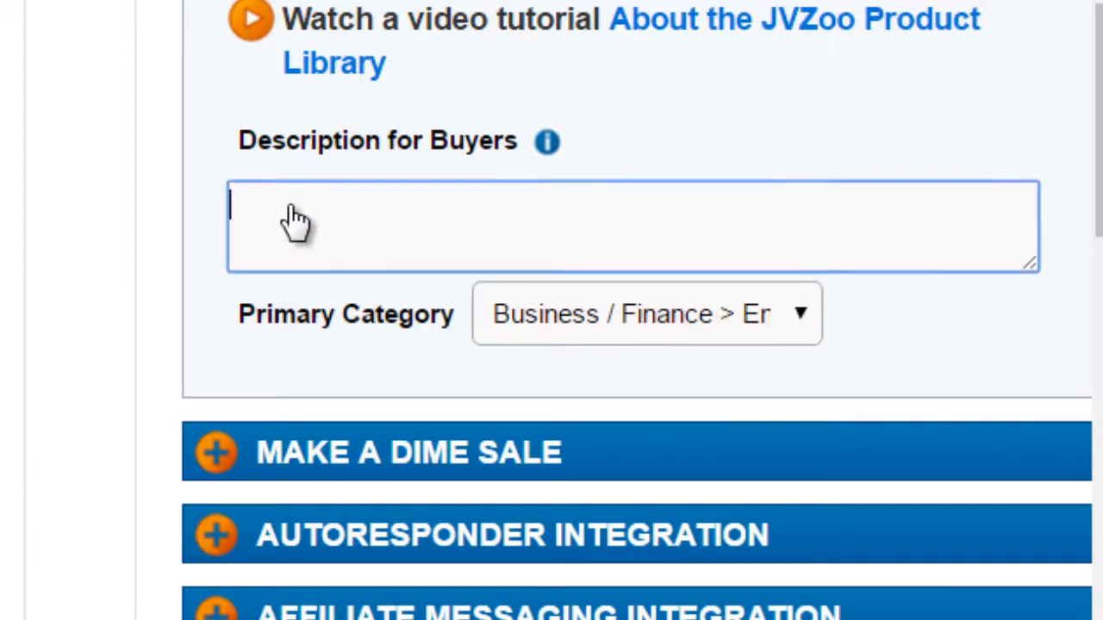
type("http://www.yourdomain.com")
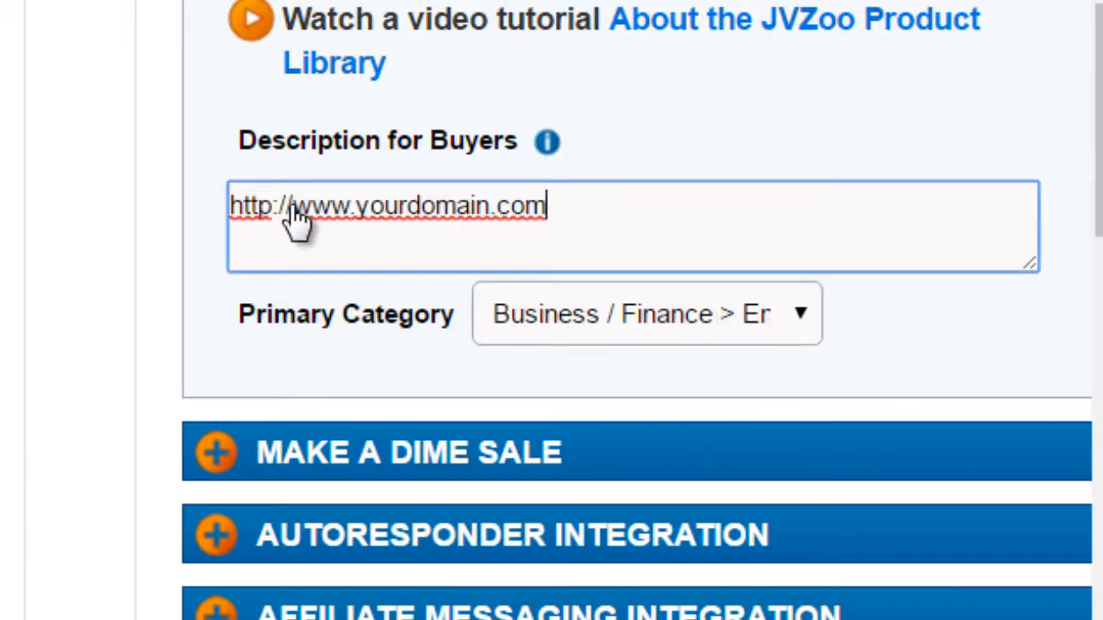
key("ctrl+a")
left_click(345, 207)
key("ctrl+a")
type("Software Product Name Test")
key("ctrl+shift+Left")
key("Right")
type("Description")
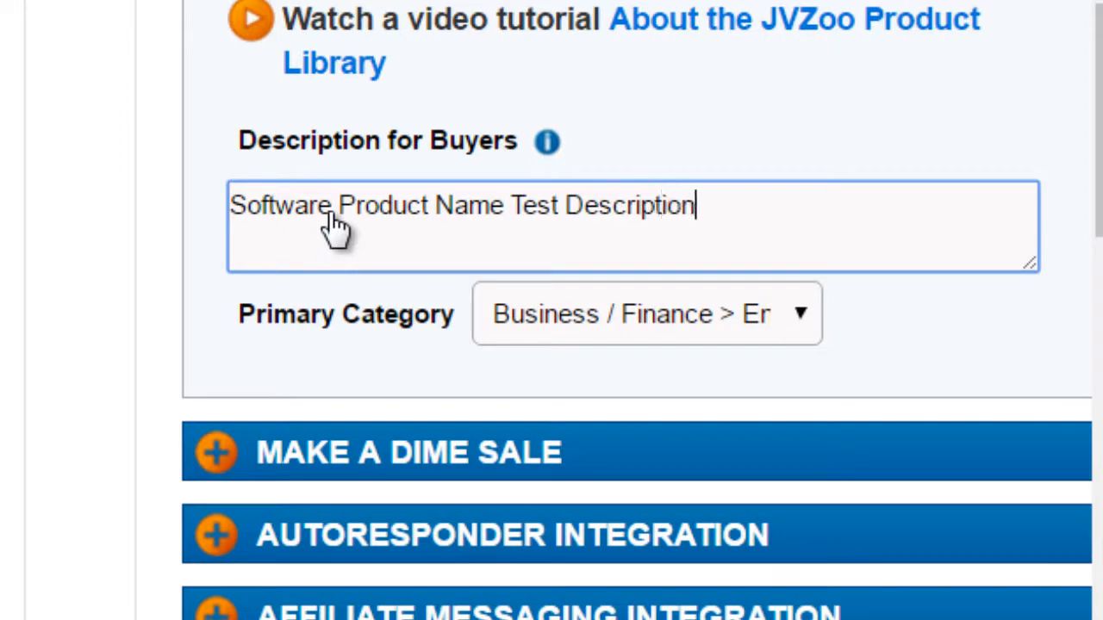
Step: Set up a dime sale for the product with a $27 start price, increasing by $1 every 50 sales
left_click(215, 0)
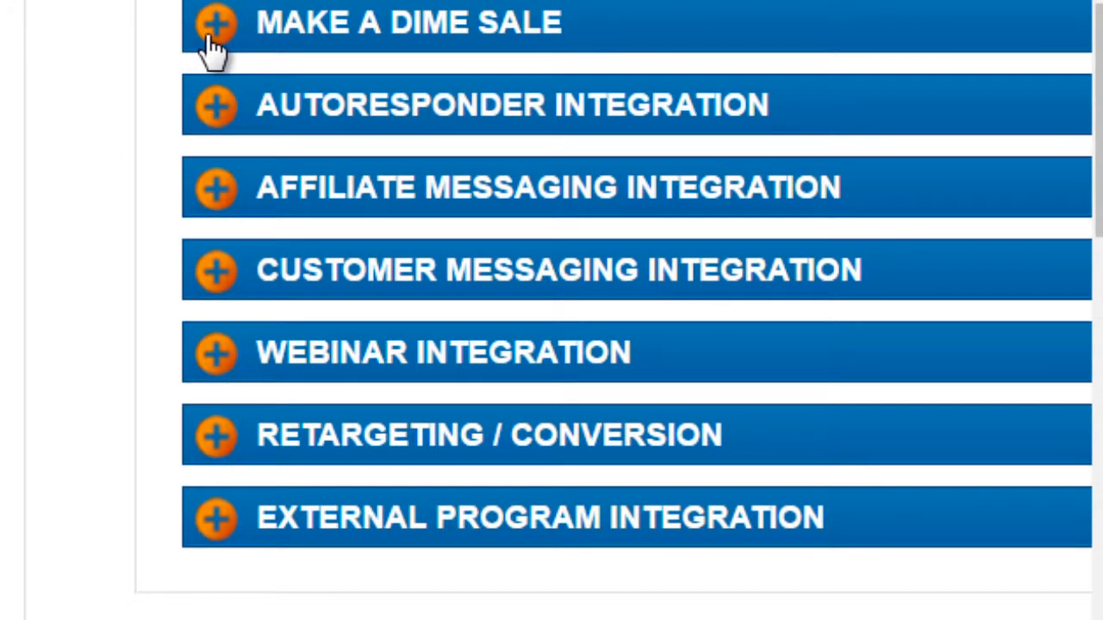
left_click(210, 39)
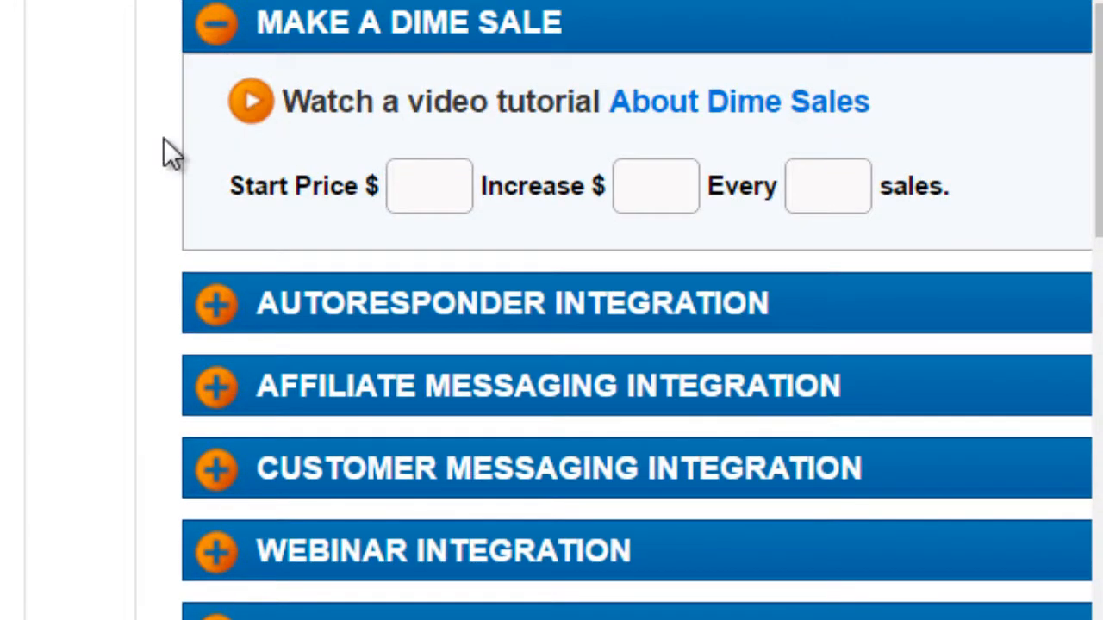
left_click(417, 188)
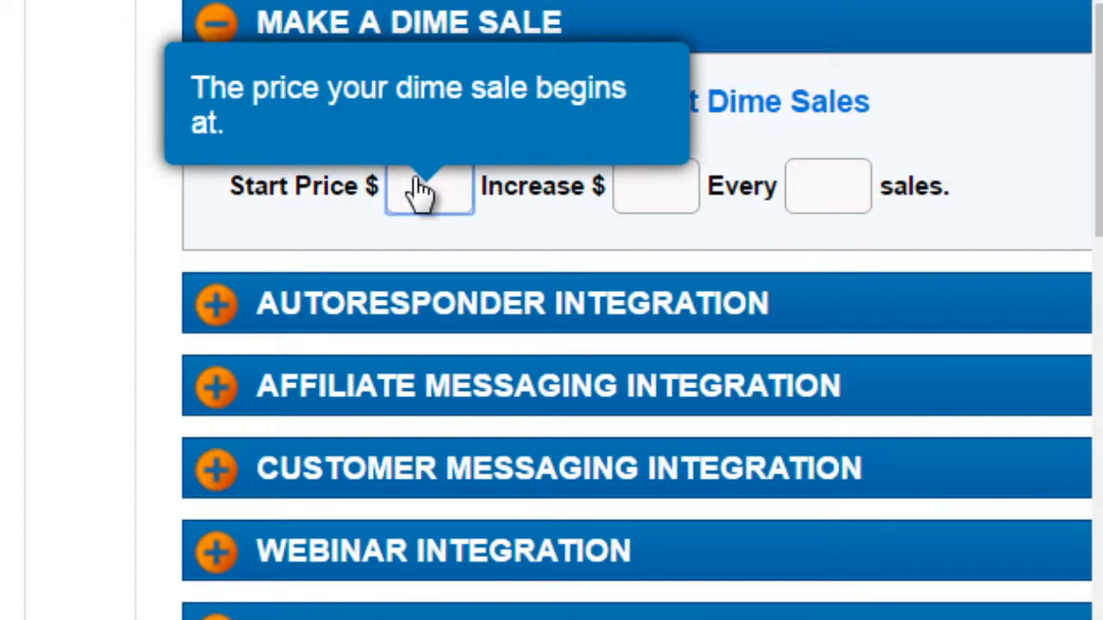
type("27")
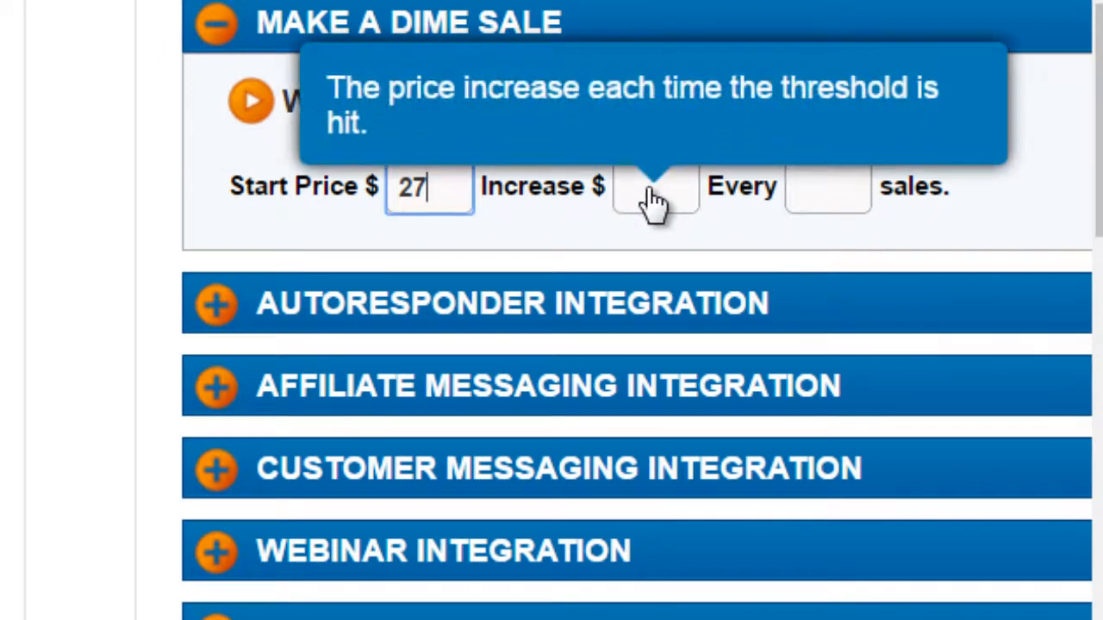
left_click(652, 198)
type("1")
left_click(820, 194)
type("50")
left_click(130, 292)
mouse_move(813, 221)
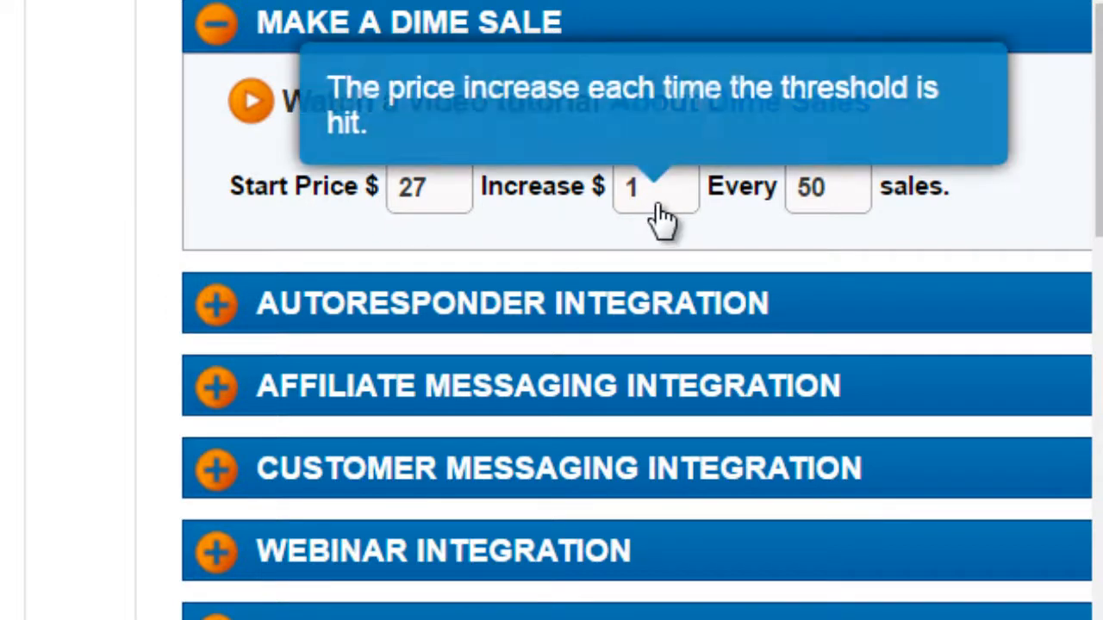
Step: Set the dime sale's price increase to $0.5 and collapse the dime sale section
left_click_drag(653, 204, 609, 186)
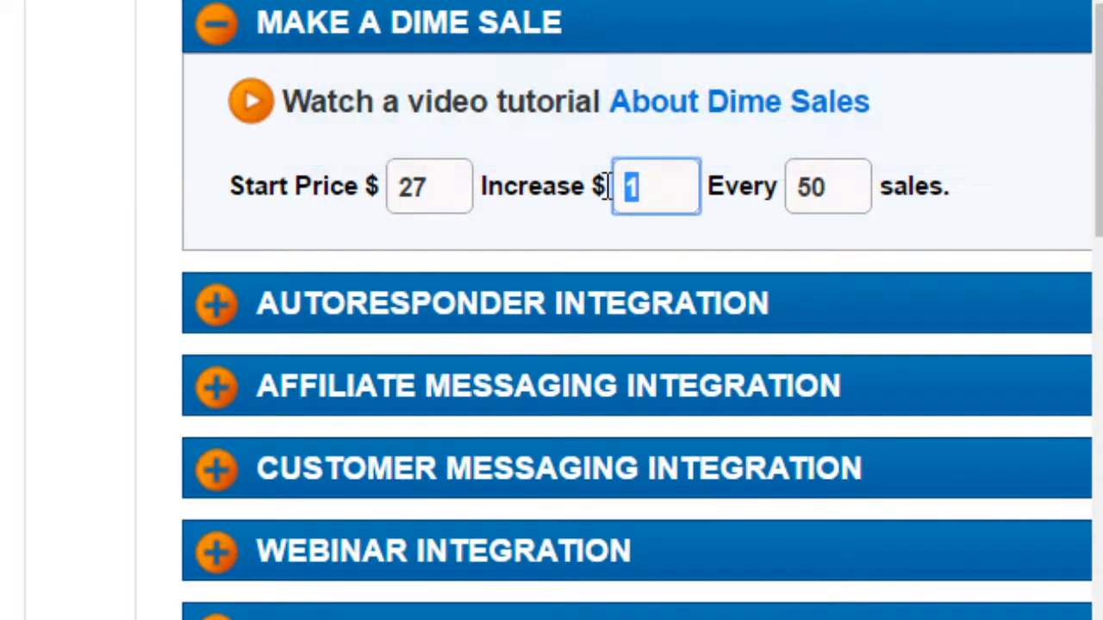
type("0.5")
double_click(803, 190)
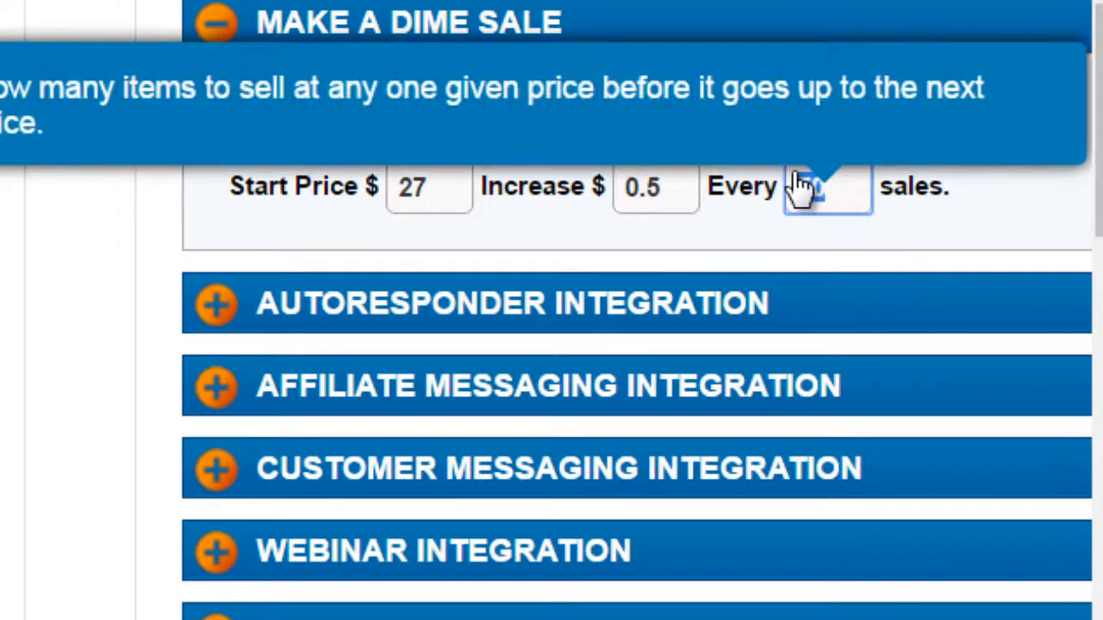
left_click(97, 262)
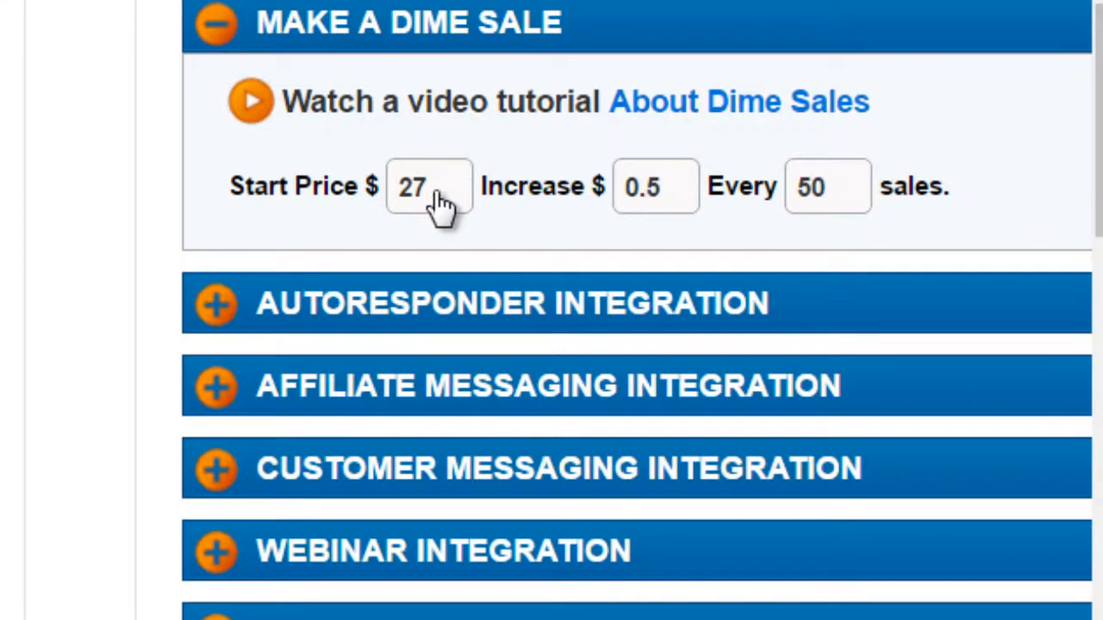
mouse_move(439, 207)
left_click(214, 22)
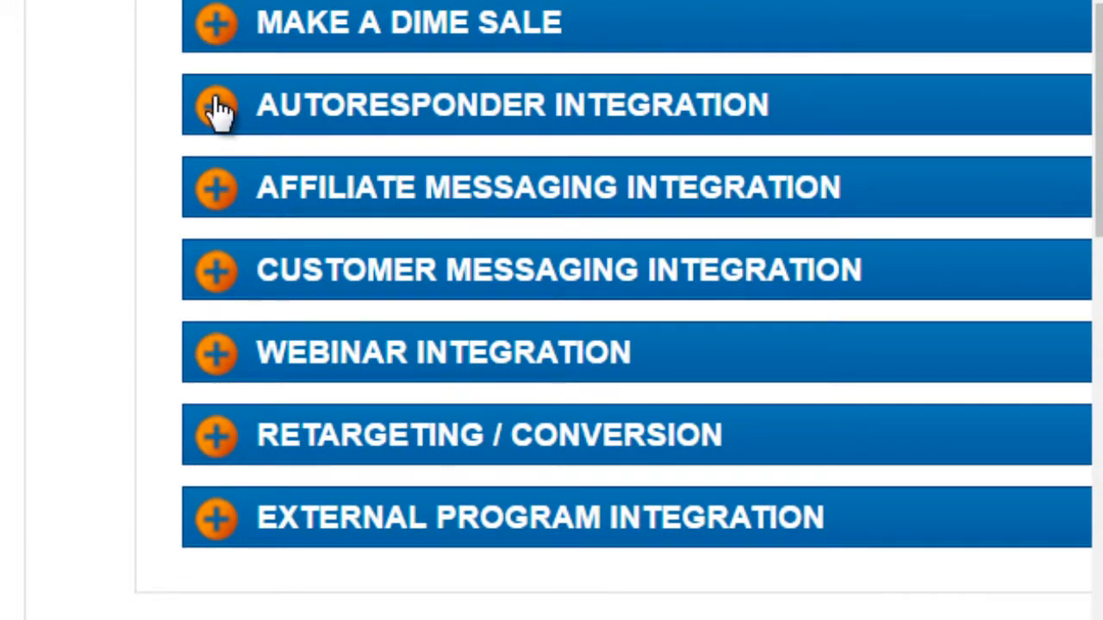
Step: Review the autoresponder integration section and its available autoresponder services without changing the selection
left_click(217, 108)
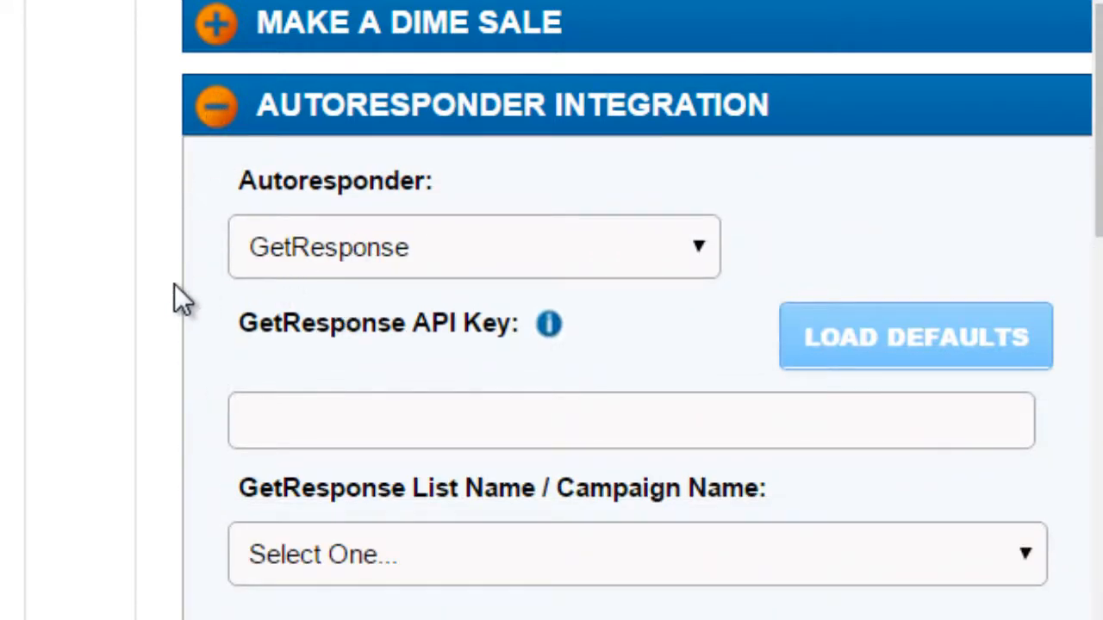
left_click(255, 266)
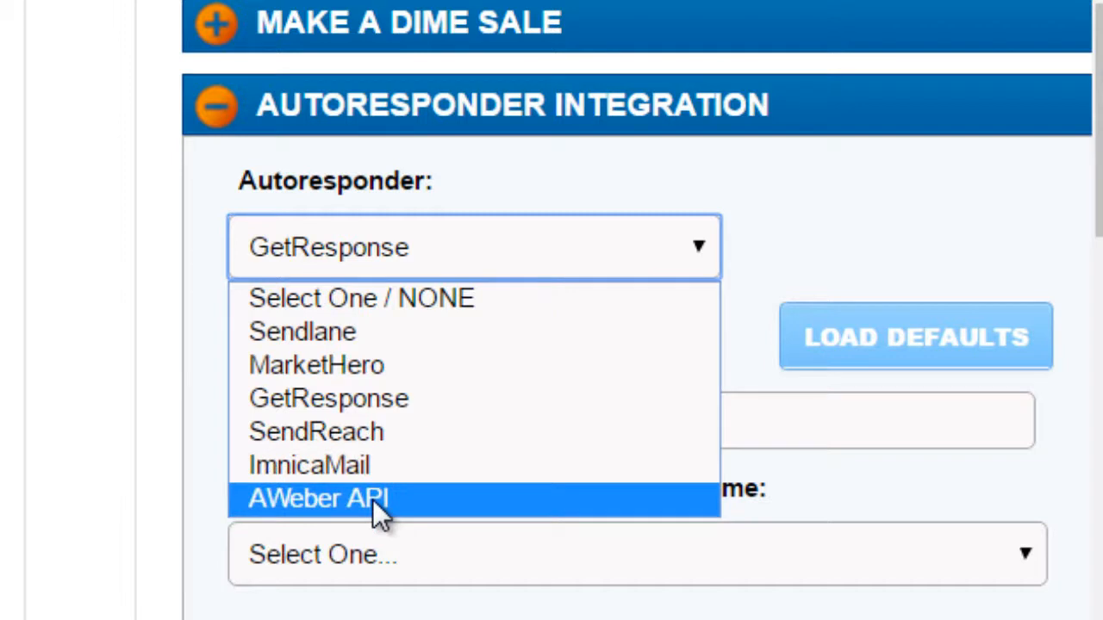
left_click(82, 311)
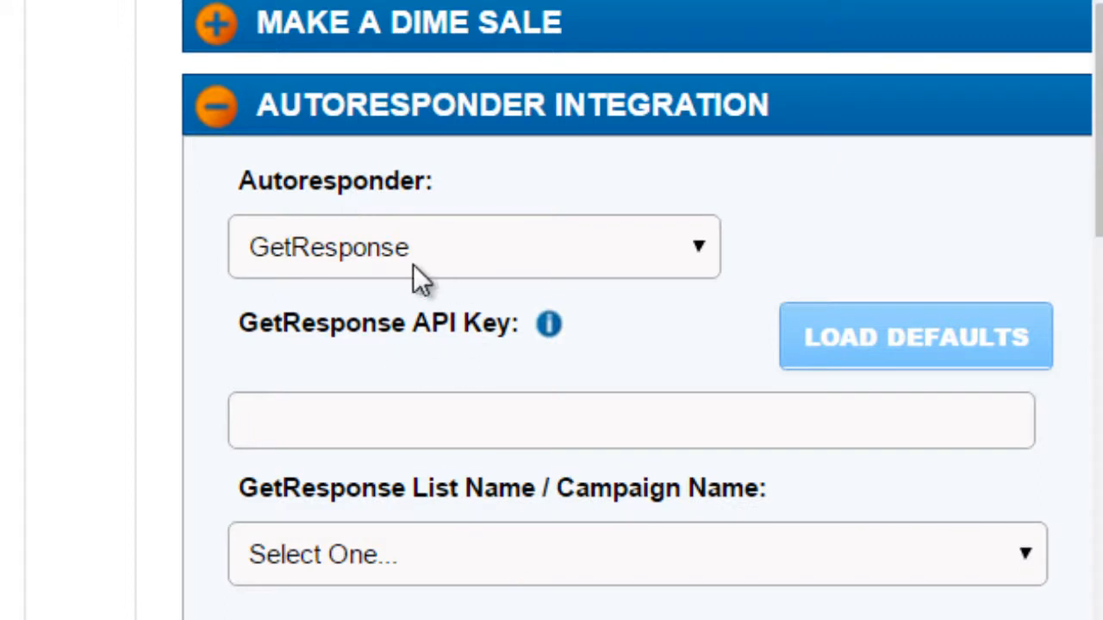
left_click(229, 119)
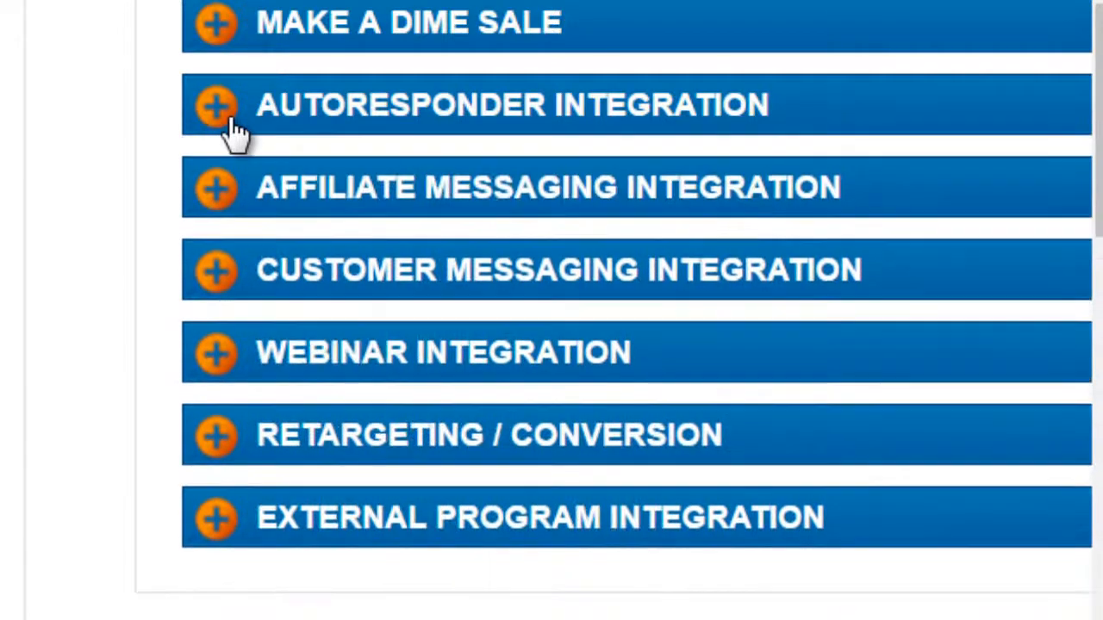
Step: Review the Slack and Fleep options in the affiliate and customer messaging integration sections
left_click(222, 192)
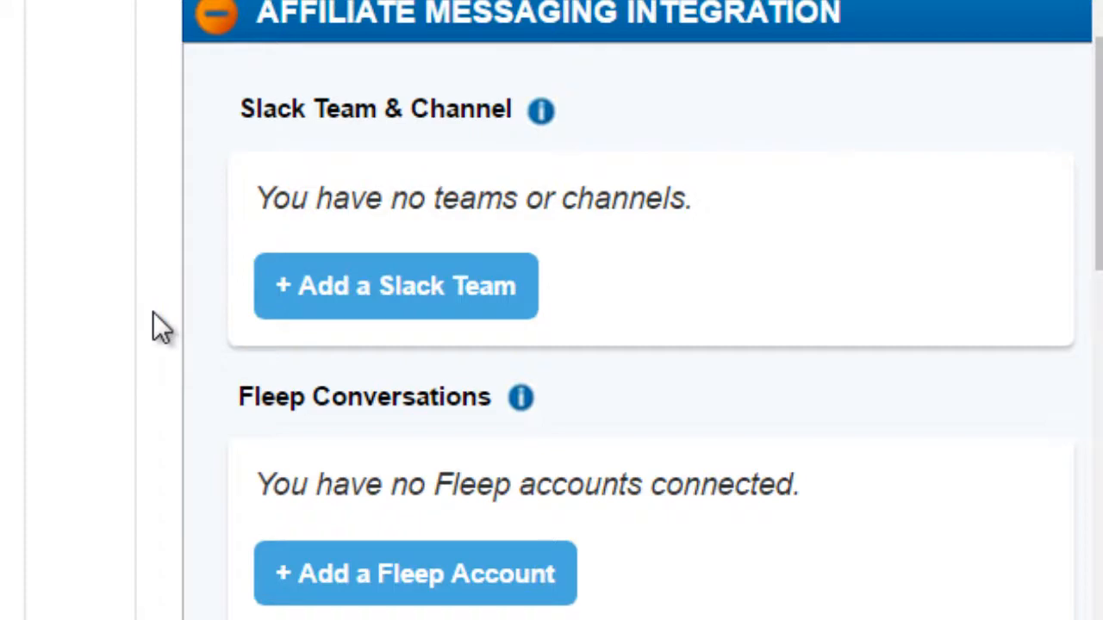
scroll(152, 313, "down", 2)
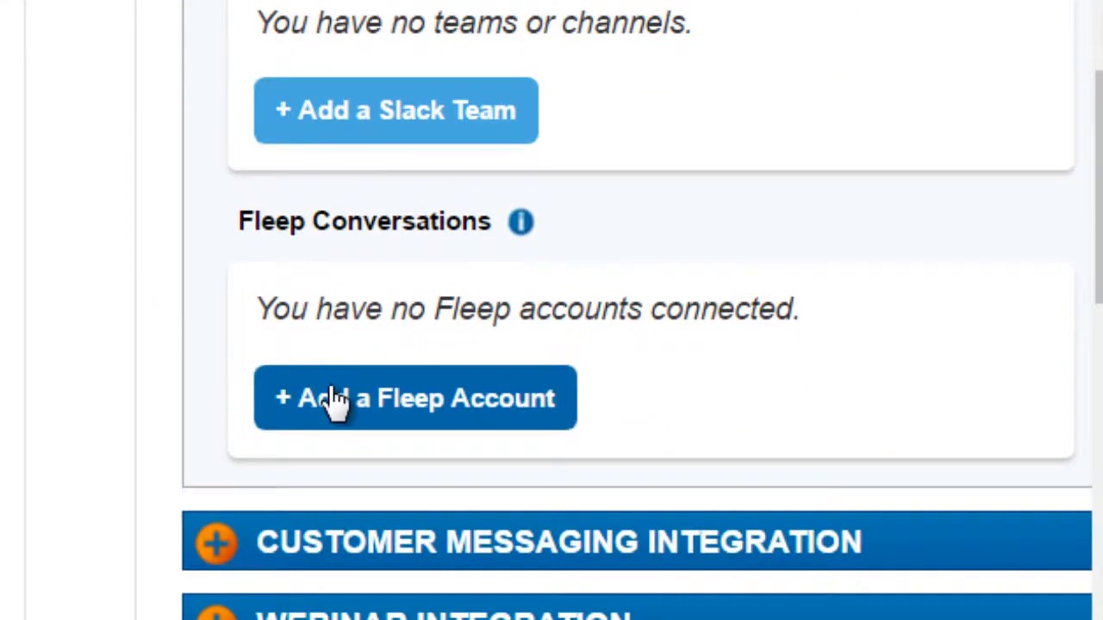
scroll(331, 401, "down", 2)
scroll(239, 276, "up", 4)
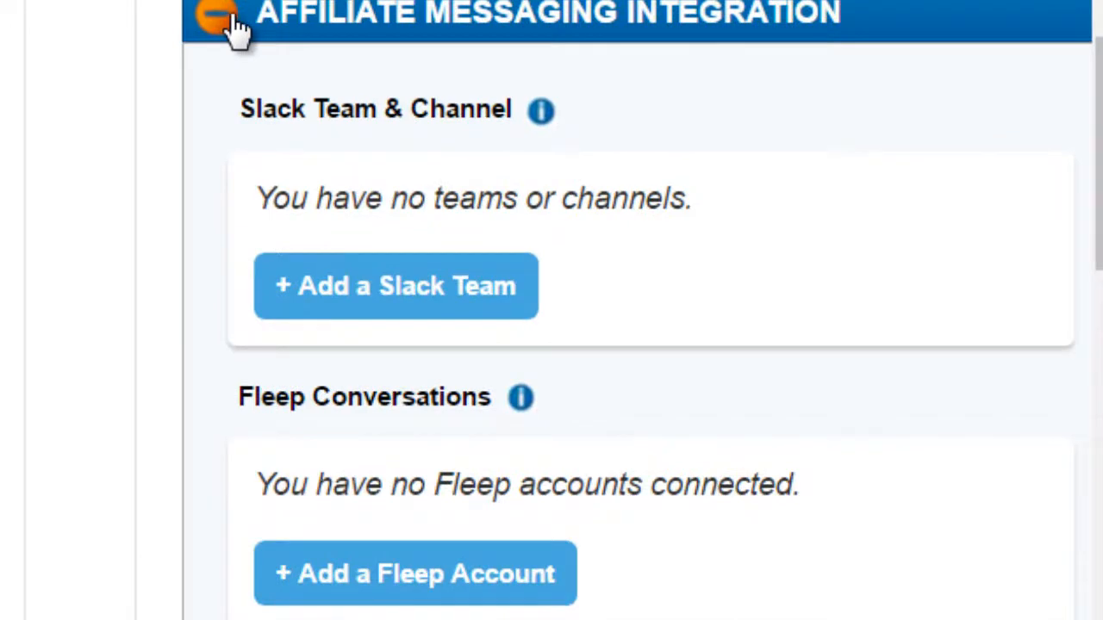
left_click(235, 26)
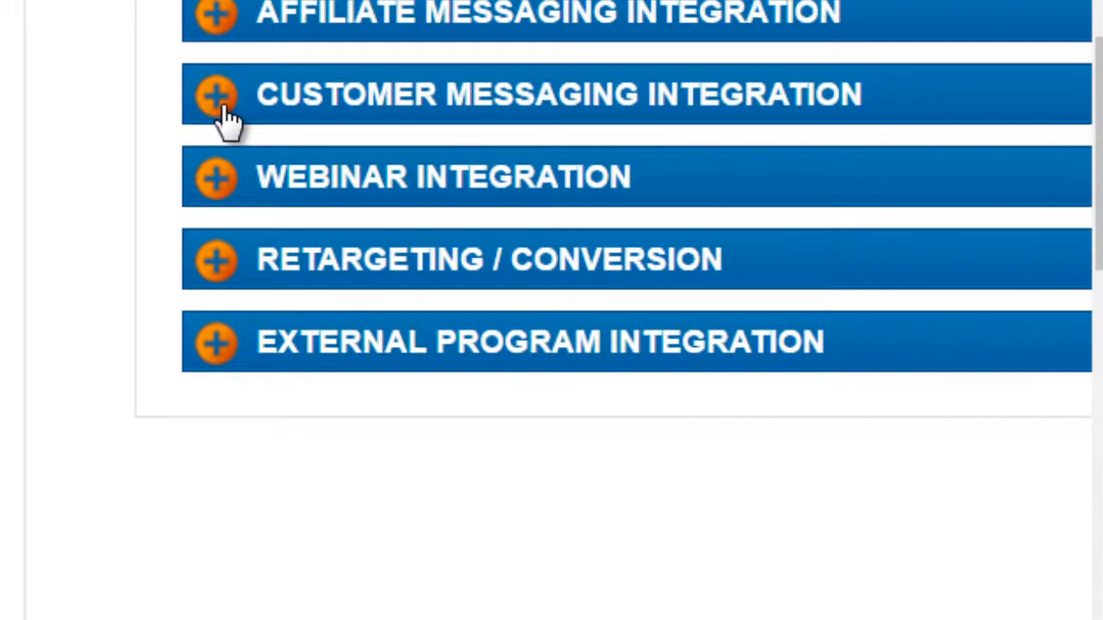
left_click(228, 120)
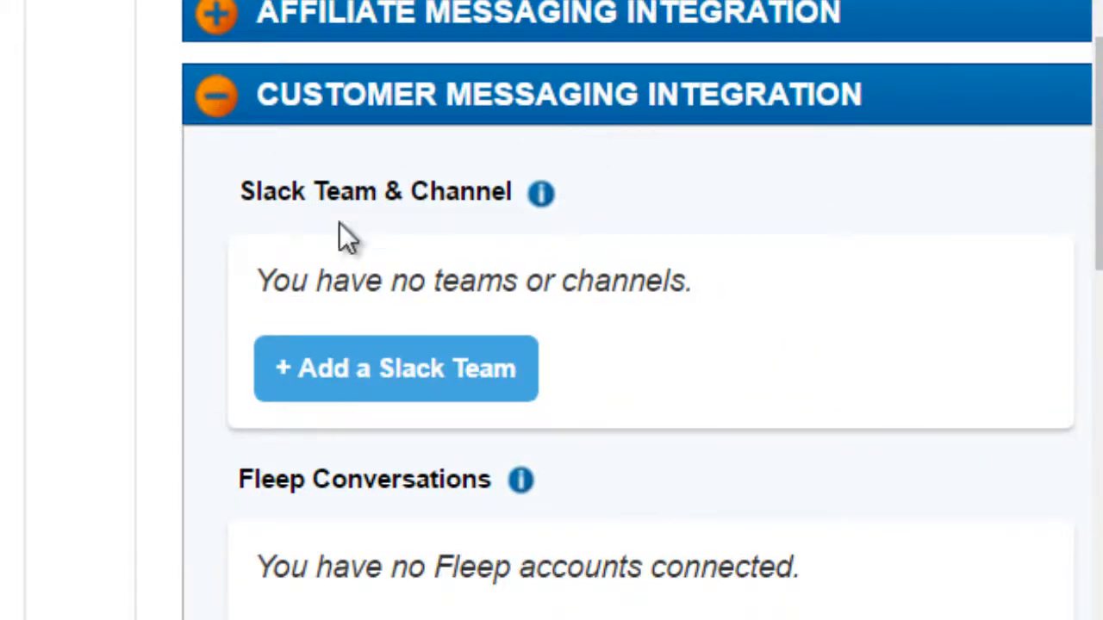
left_click(216, 97)
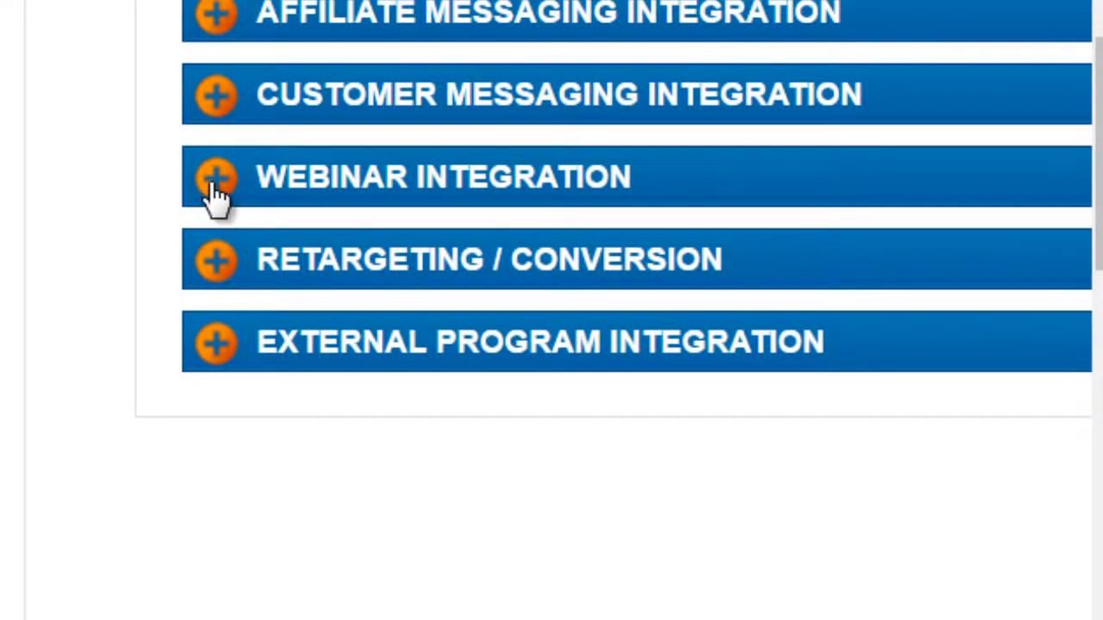
Step: Examine the webinar integration section and its GoToWebinar Webinar URL field without entering a URL
left_click(216, 191)
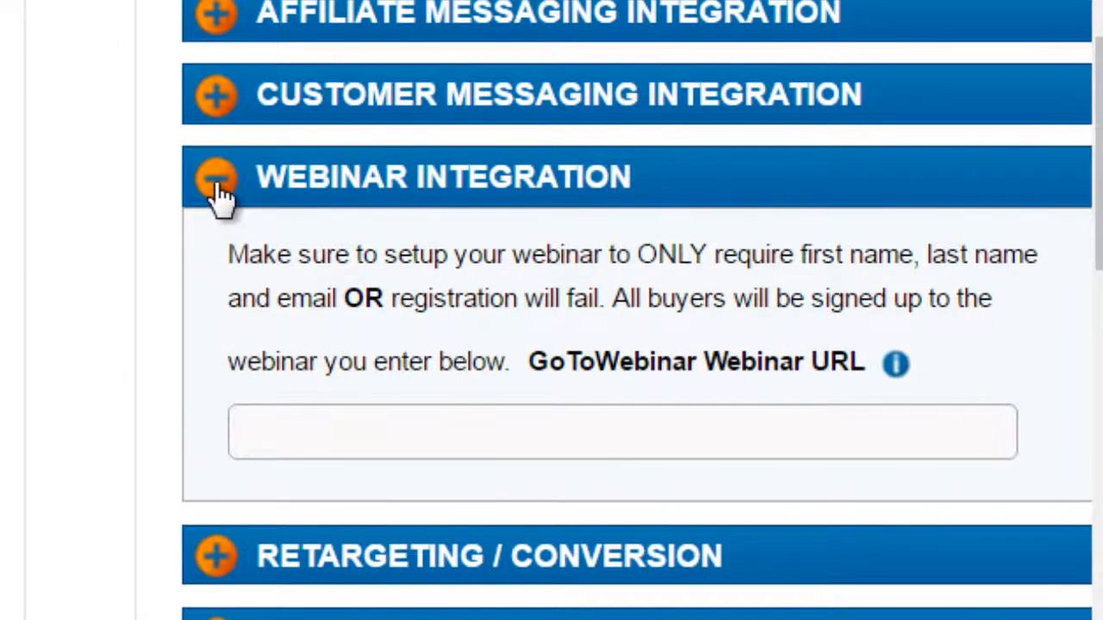
left_click(293, 438)
left_click(111, 364)
left_click(269, 427)
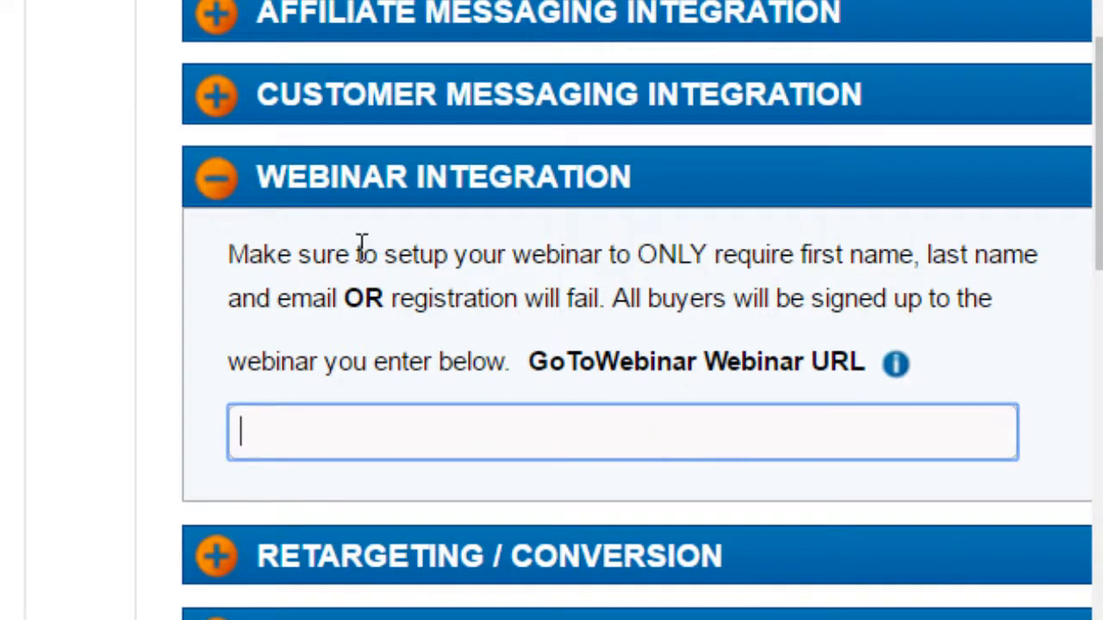
left_click(218, 198)
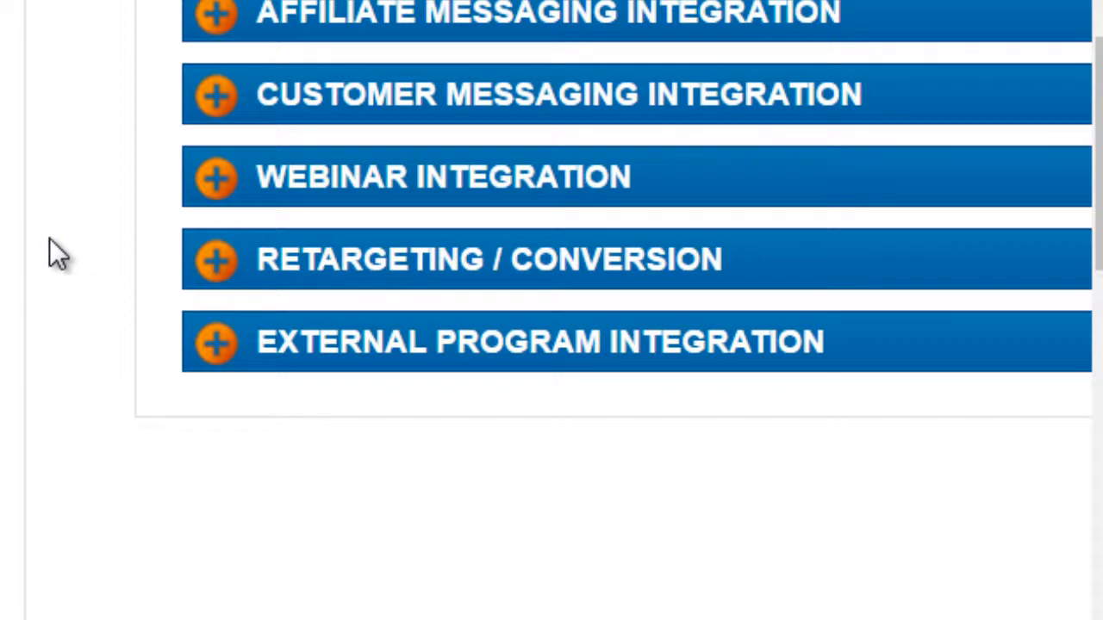
Step: Look over the retargeting and conversion pixel fields for the order form and receipt page without filling them in
mouse_move(66, 224)
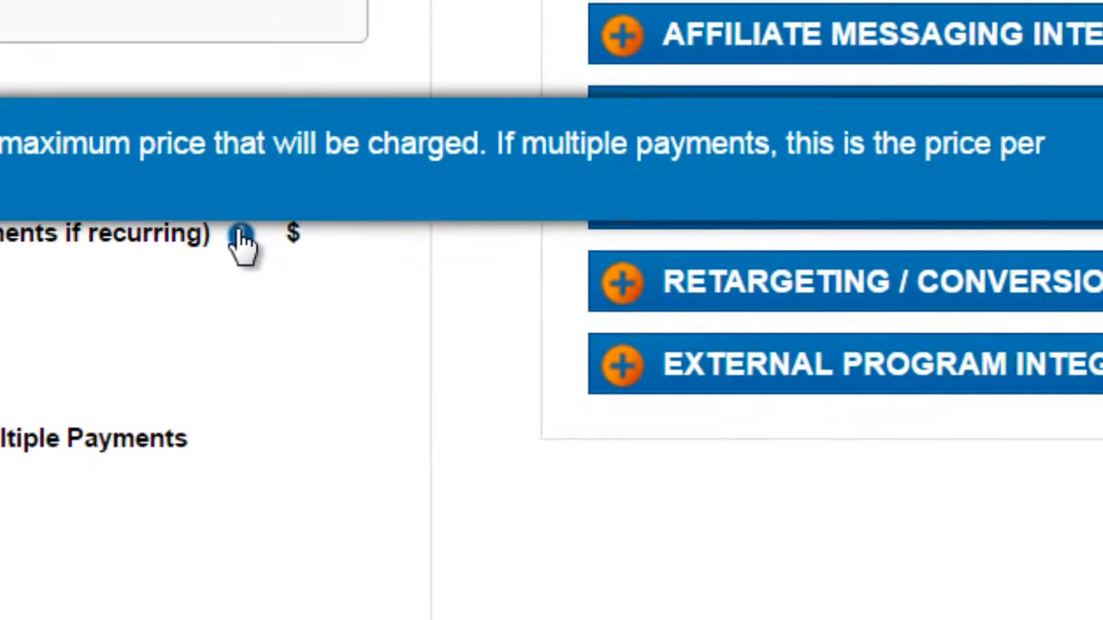
left_click(627, 303)
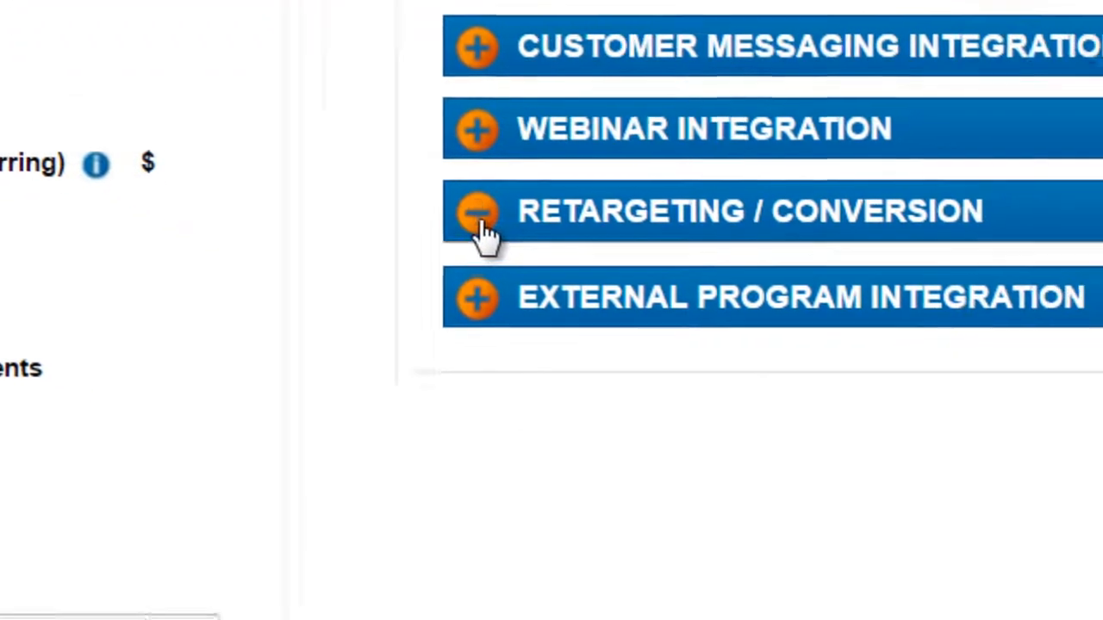
scroll(77, 136, "down", 2)
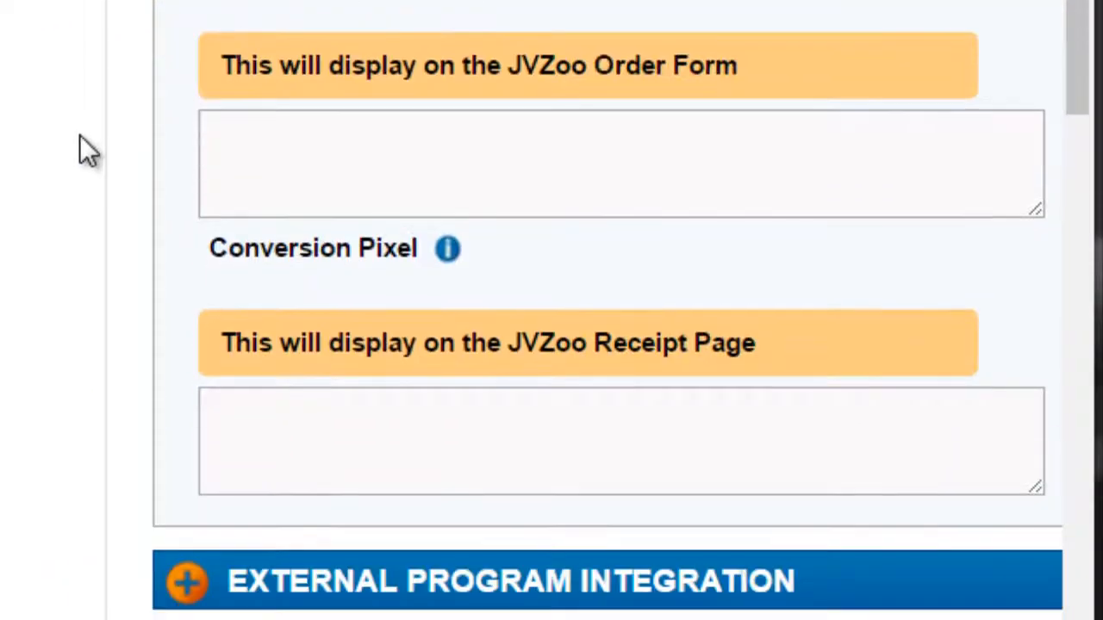
left_click(275, 142)
left_click(293, 434)
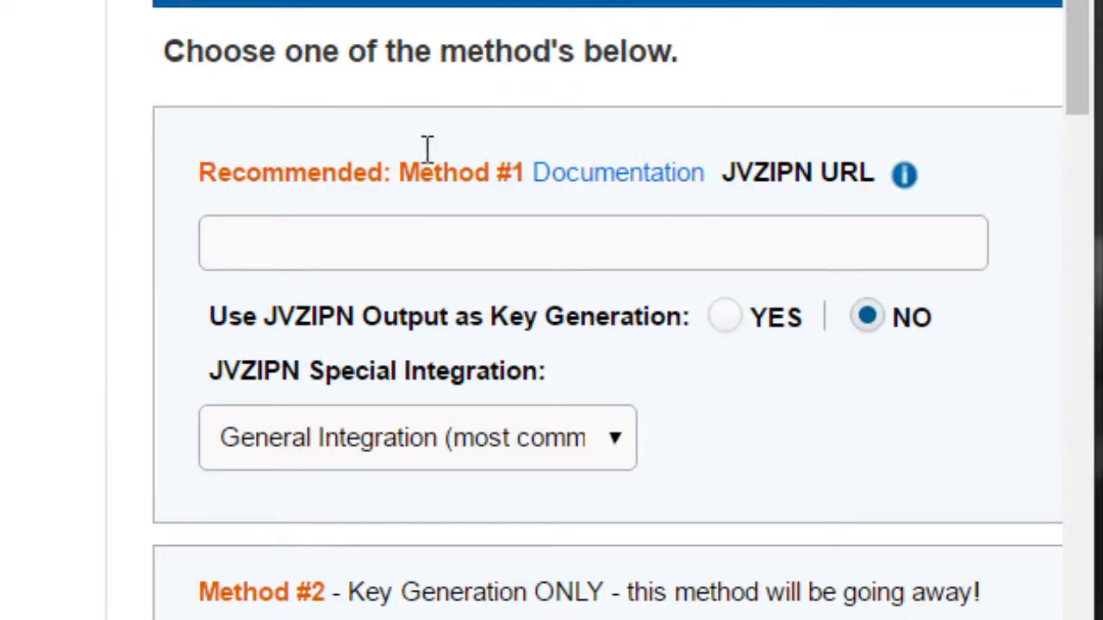
Step: Review the external program integration methods, including the JVZIPN and key generation settings, and collapse the section
scroll(243, 231, "down", 2)
scroll(123, 259, "down", 6)
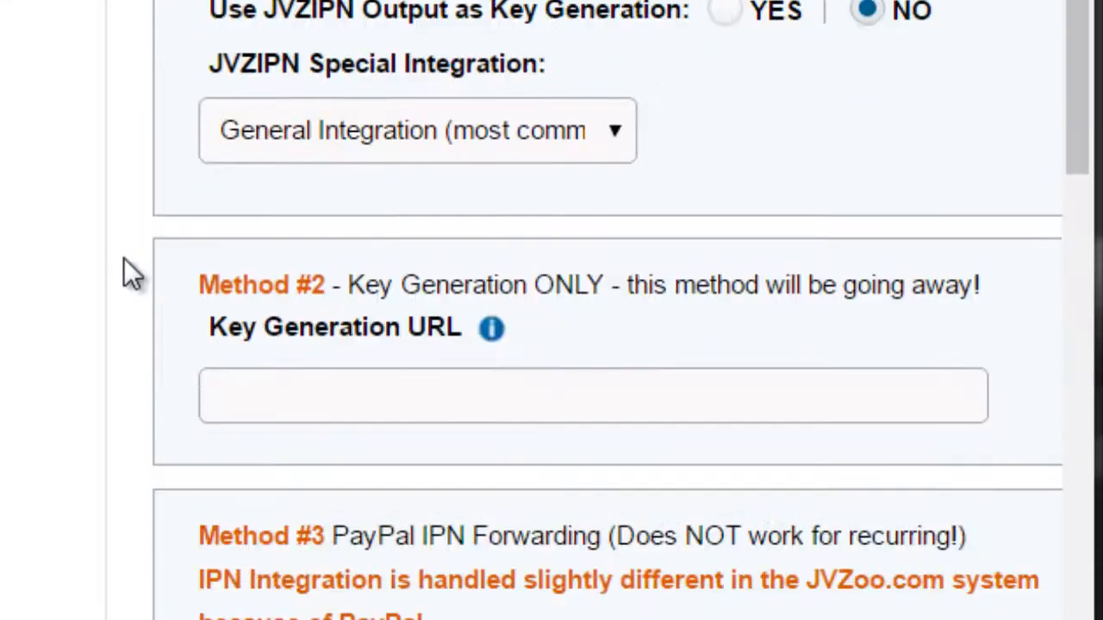
scroll(114, 247, "up", 7)
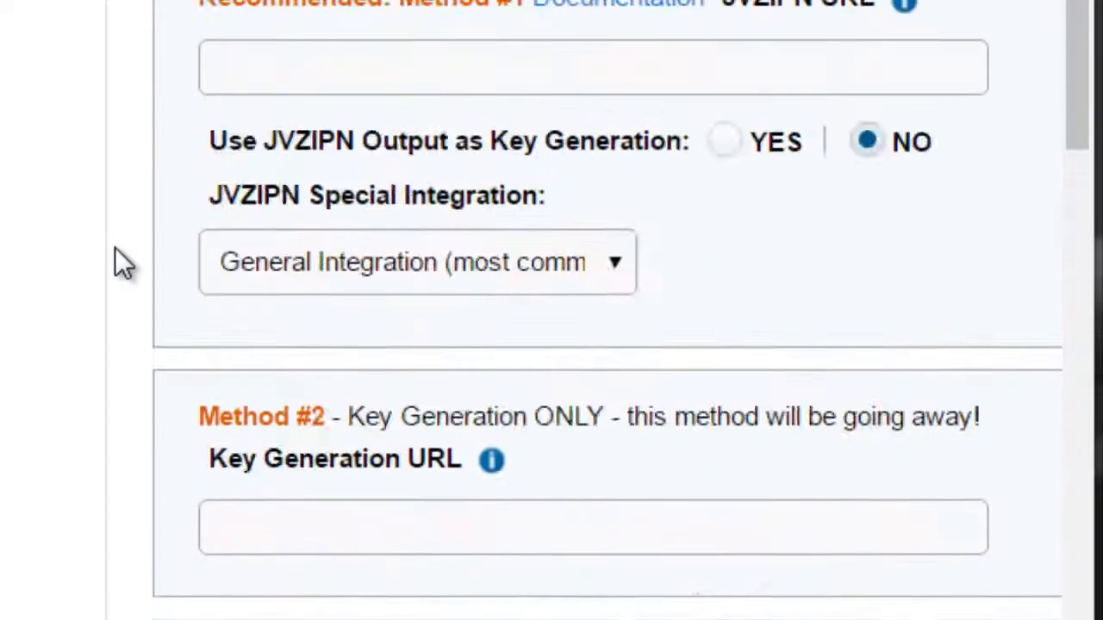
scroll(211, 129, "up", 2)
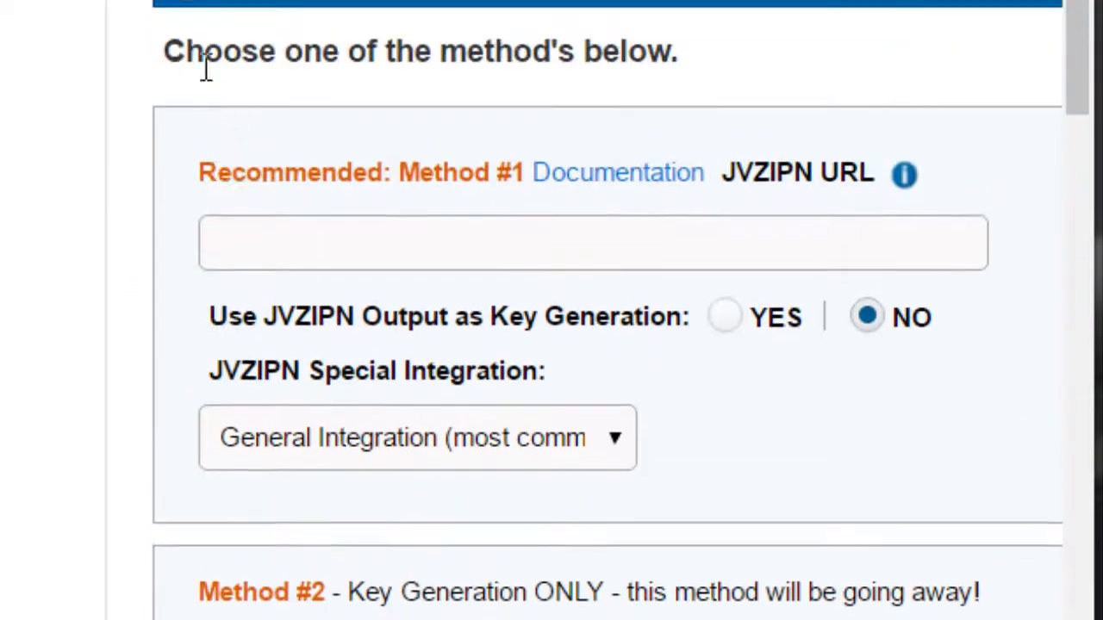
left_click(190, 9)
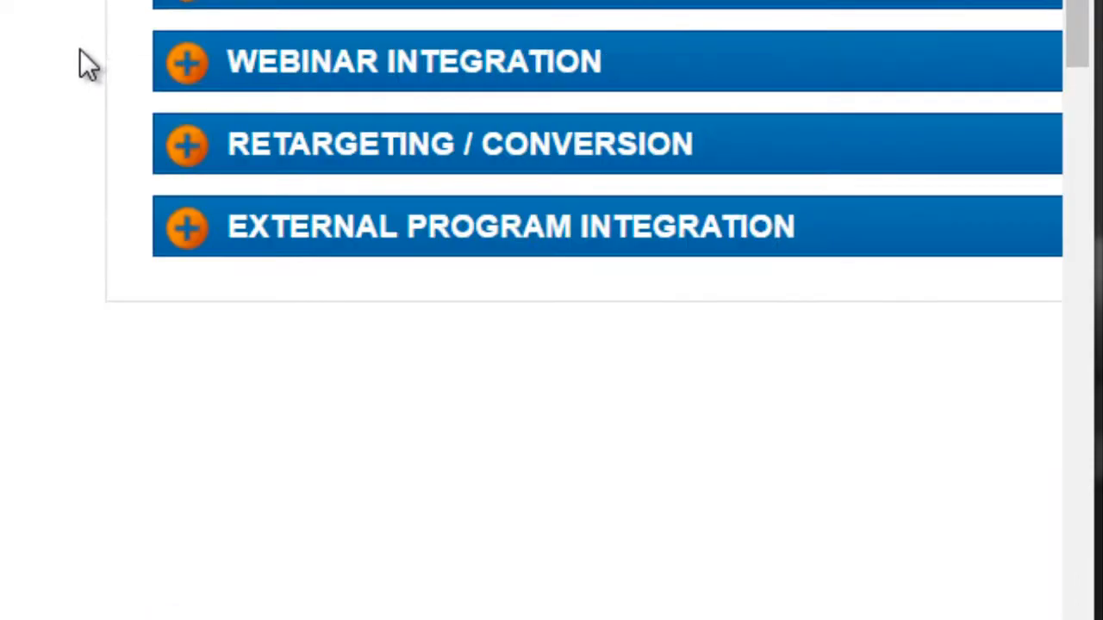
Step: Review the product name, internal product name and currency fields in the basic product information without changing them
scroll(80, 66, "up", 4)
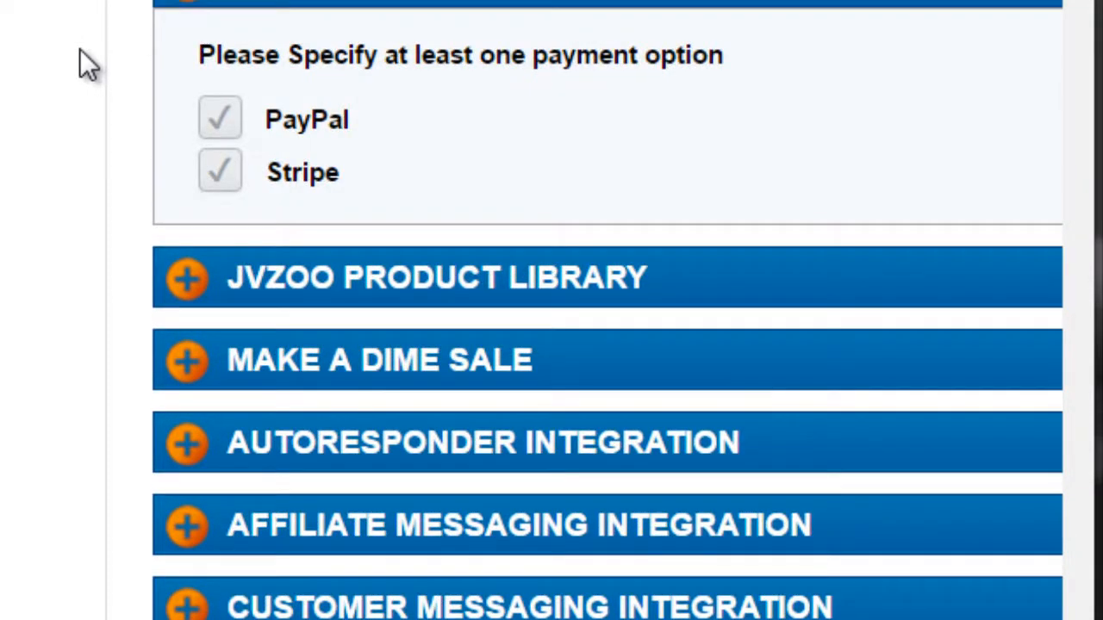
scroll(79, 65, "down", 6)
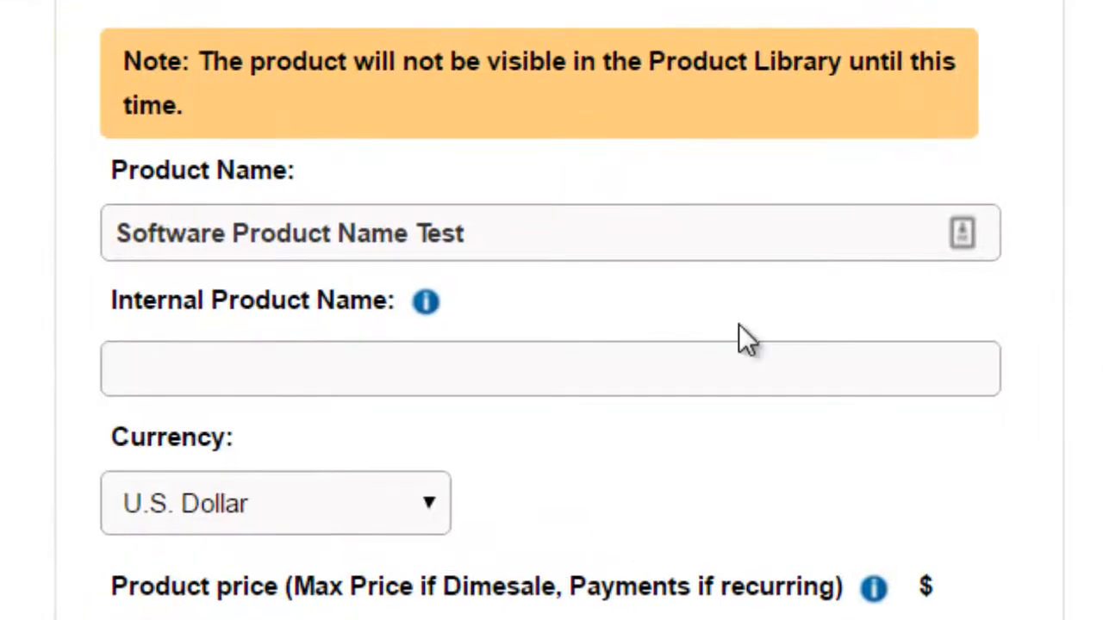
left_click(625, 233)
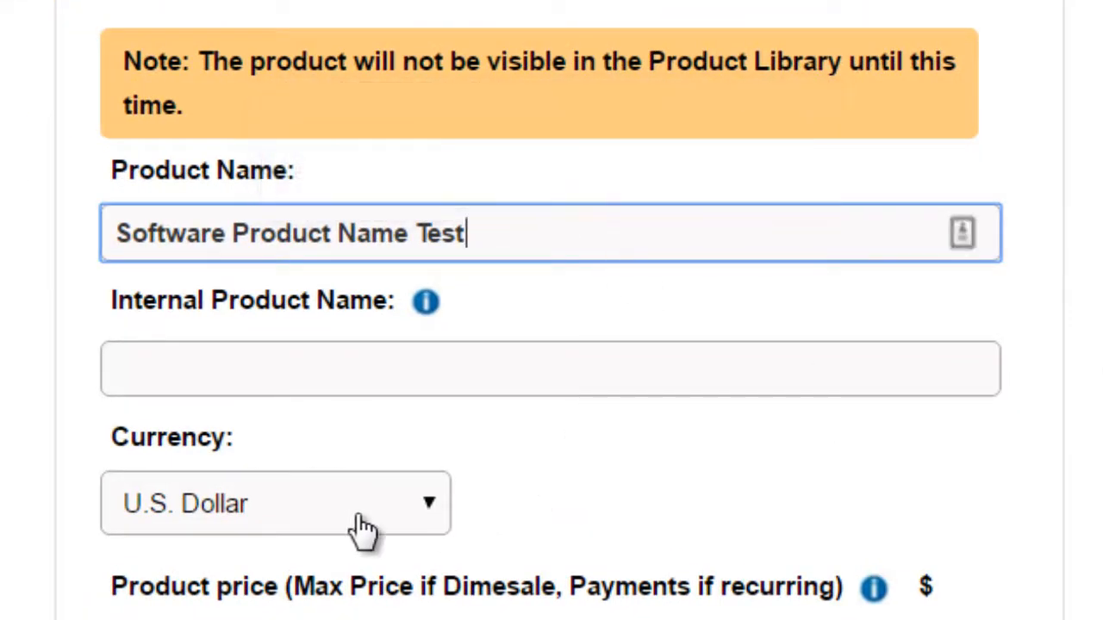
mouse_move(362, 527)
left_click(293, 332)
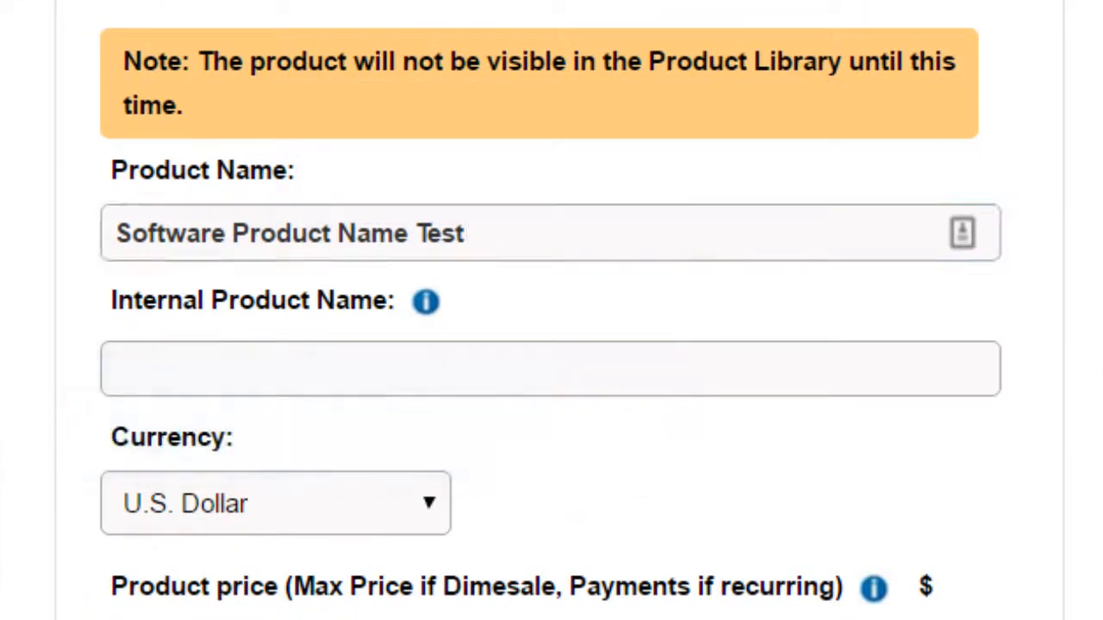
Step: Turn on the subscription option beside the commission payout percentage and dismiss the payment option warning
left_click(198, 440)
left_click(355, 443)
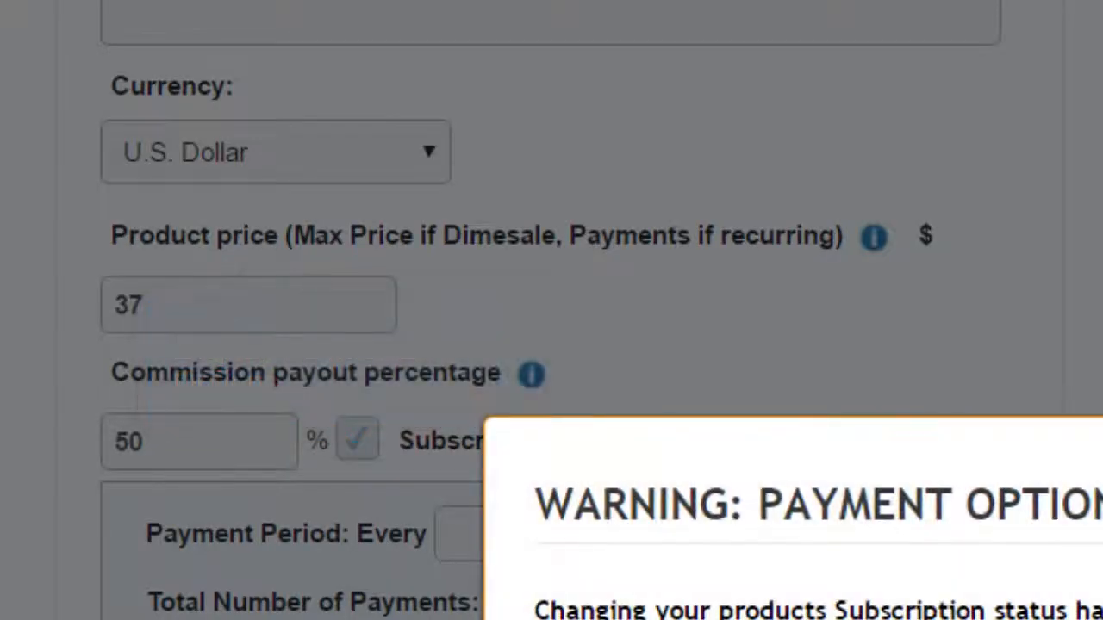
key("Escape")
Step: Review the quantity, support contact, prelaunch page, sales page and thank you page fields without editing their contents
scroll(690, 488, "down", 2)
scroll(598, 265, "down", 8)
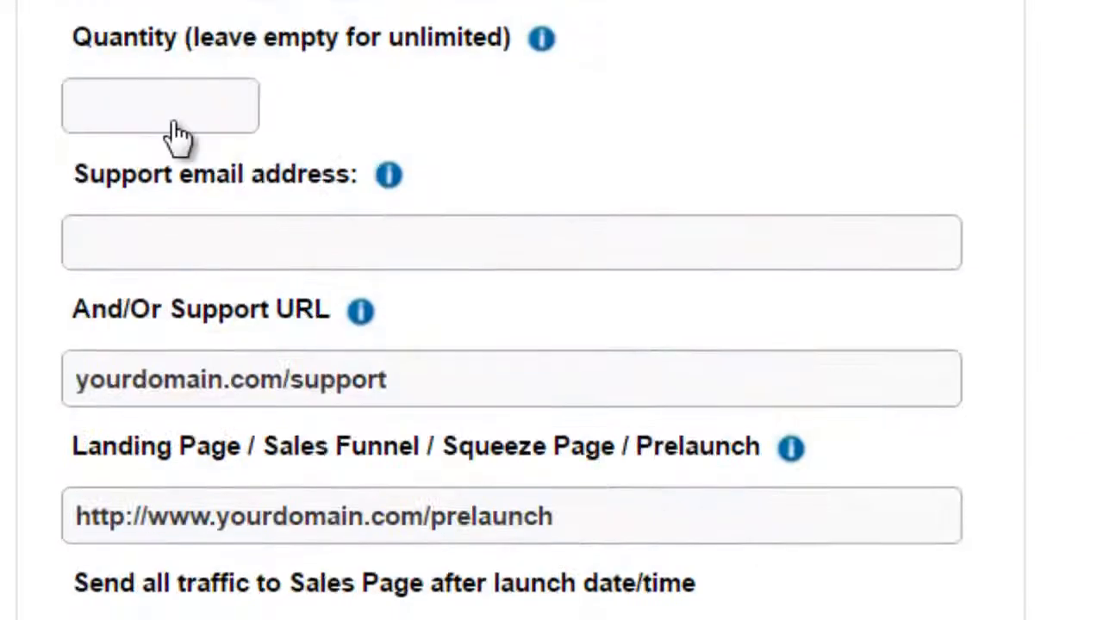
scroll(270, 278, "down", 3)
left_click(317, 217)
scroll(316, 224, "down", 3)
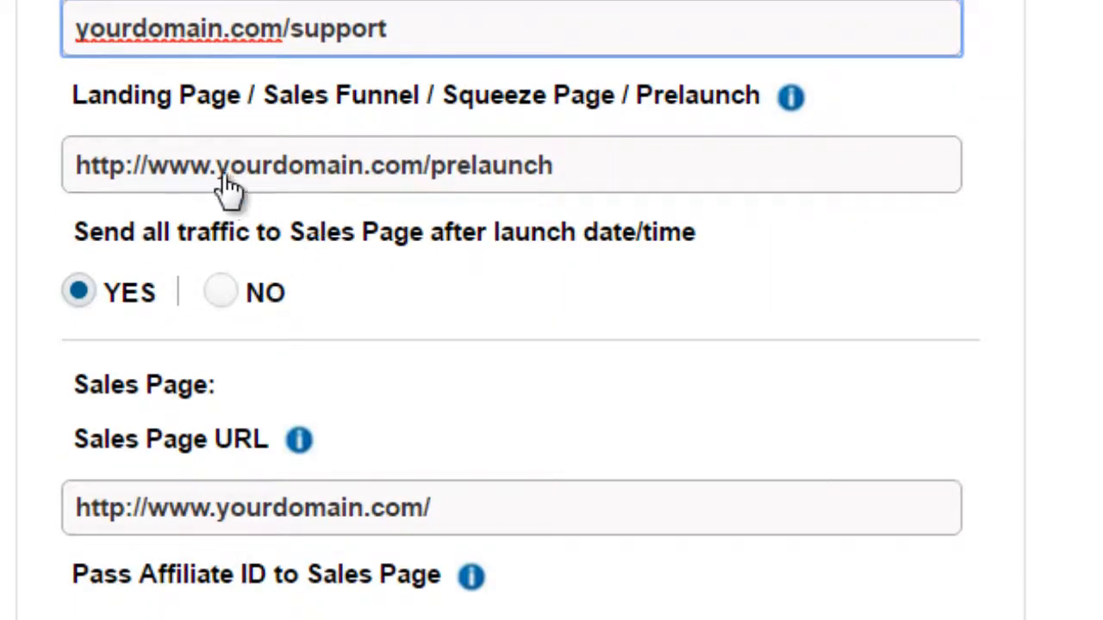
scroll(320, 278, "down", 6)
left_click(330, 162)
scroll(323, 164, "down", 9)
left_click(327, 151)
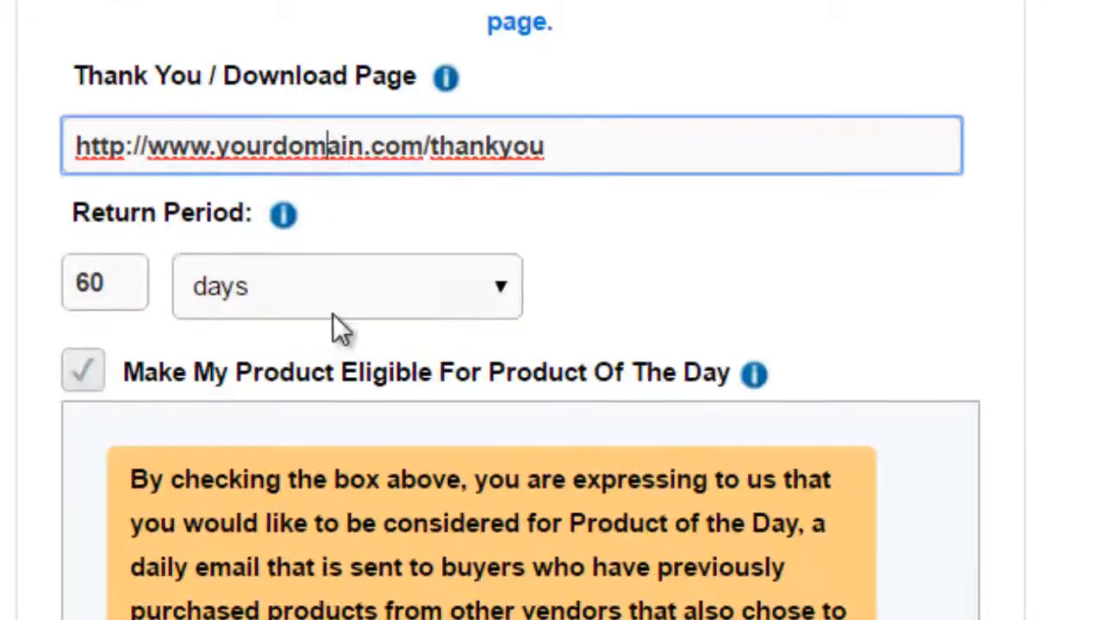
Step: Look over the return period and checkout options, and expand the JVZoo Product Library section to review its settings
scroll(333, 488, "down", 9)
mouse_move(155, 289)
scroll(422, 84, "down", 9)
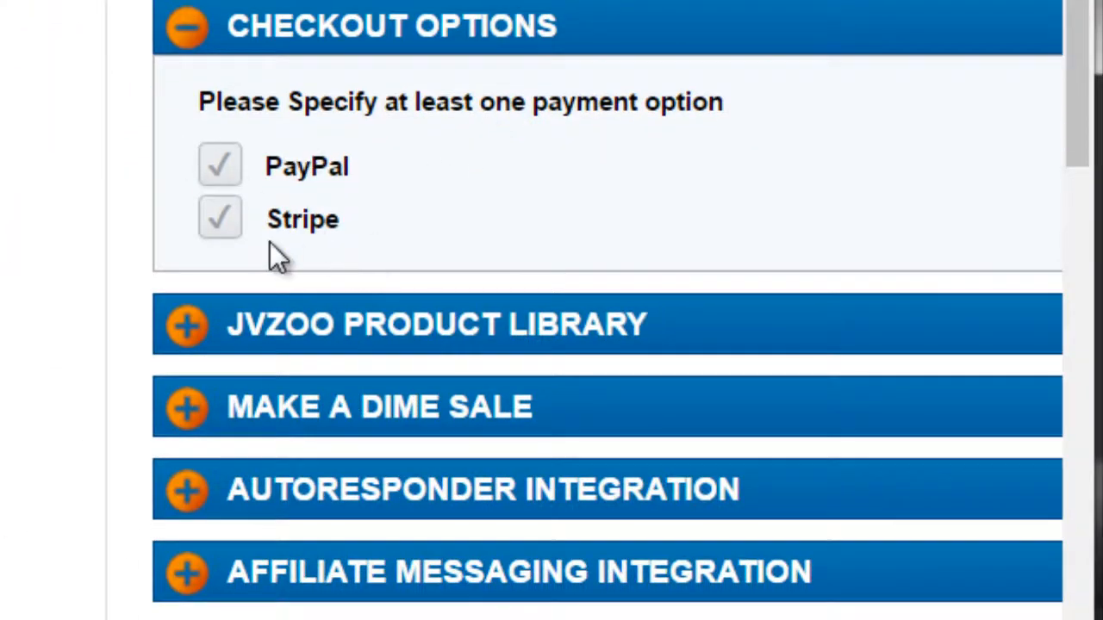
scroll(269, 242, "down", 3)
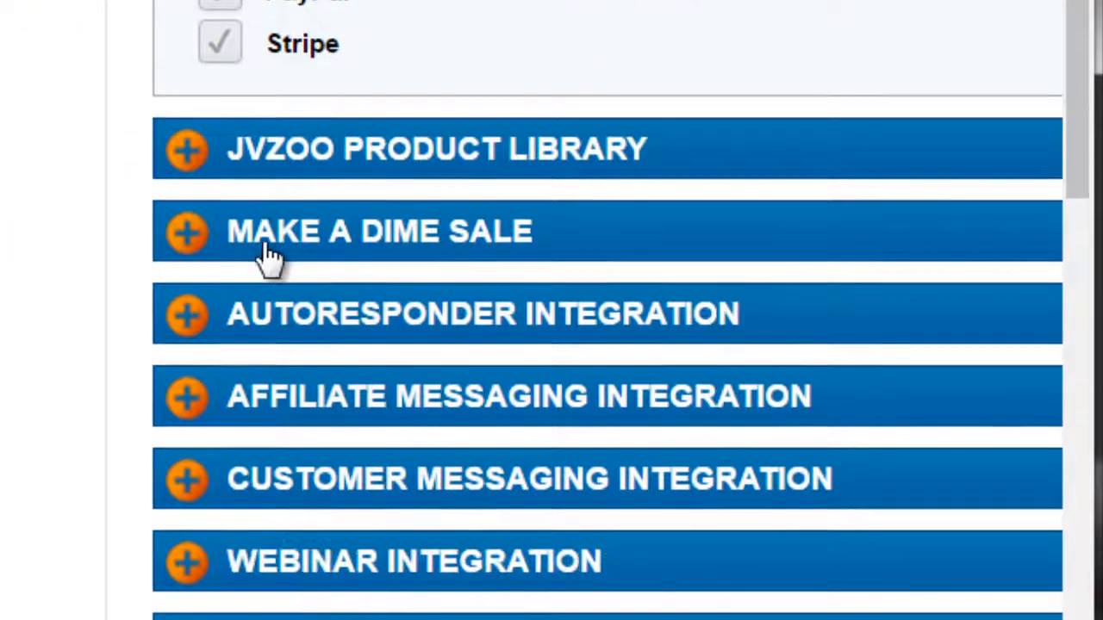
left_click(188, 151)
scroll(267, 318, "down", 9)
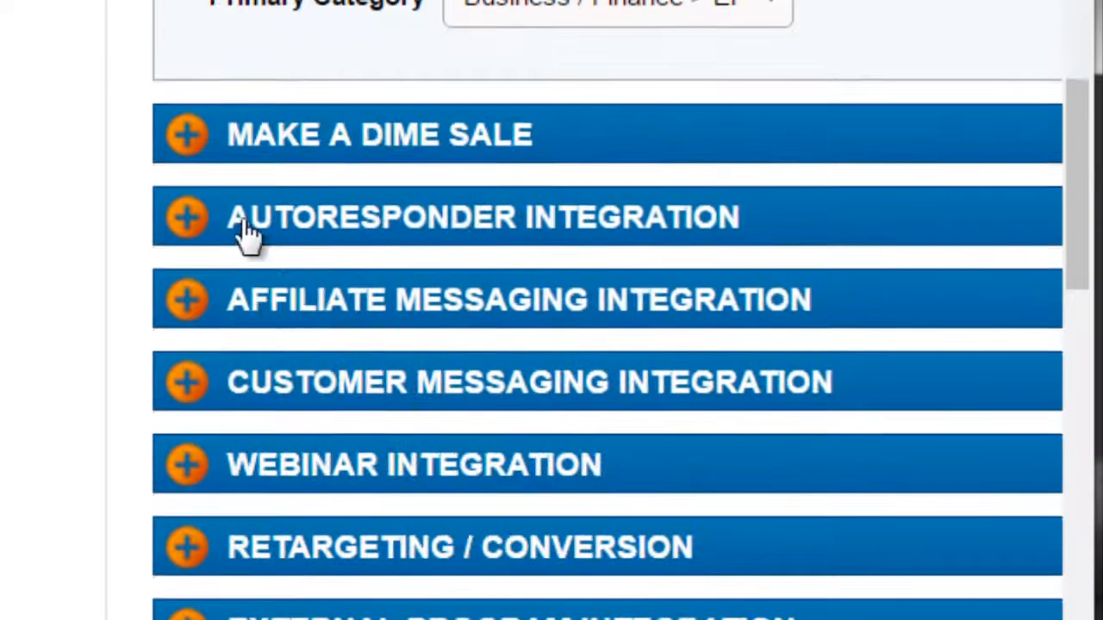